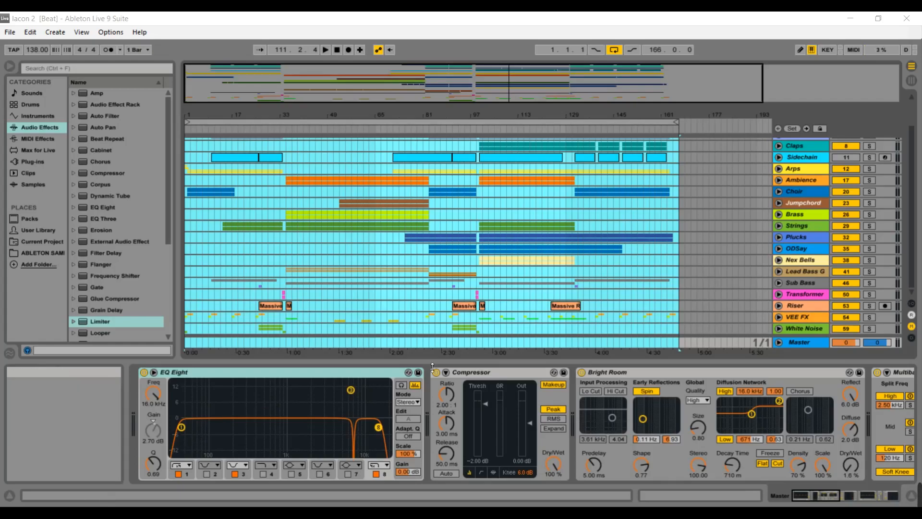
Scroll through the arrangement's track list to review all the tracks in the project.
left_click_drag(912, 226, 914, 183)
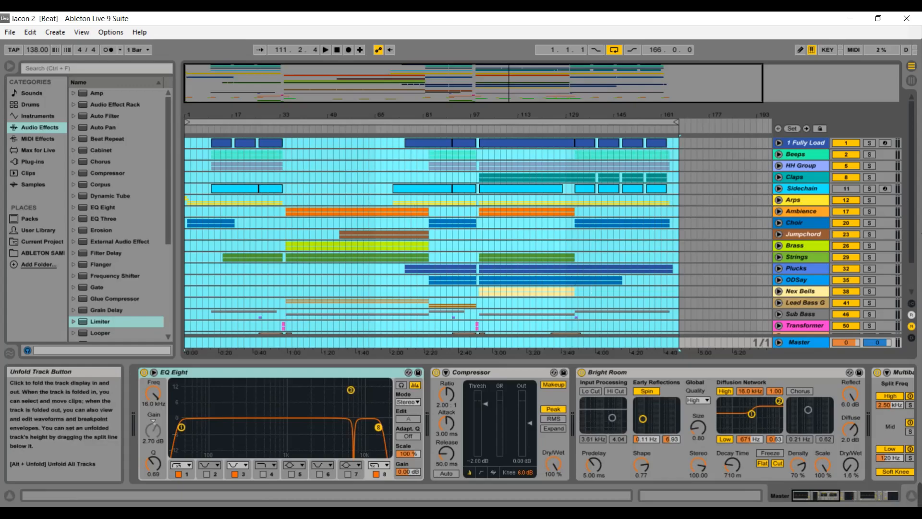
left_click_drag(912, 232, 918, 269)
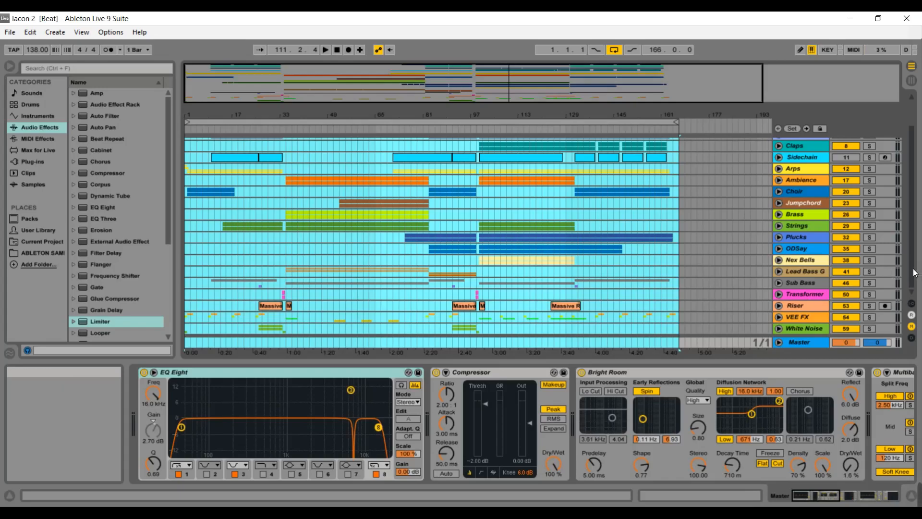
mouse_move(912, 269)
left_mouse_down()
mouse_move(915, 247)
mouse_move(916, 276)
left_mouse_up()
scroll(912, 168, "up", 3)
scroll(911, 165, "down", 3)
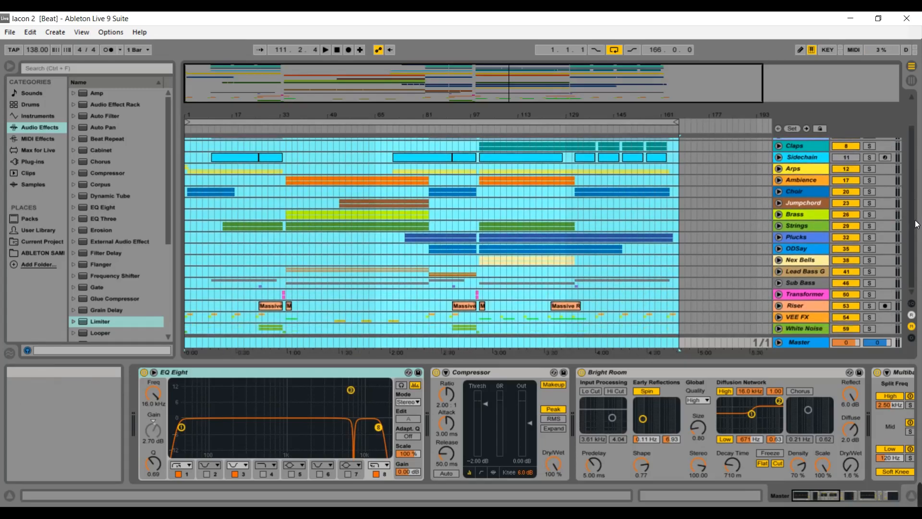
scroll(915, 183, "up", 3)
scroll(915, 178, "down", 3)
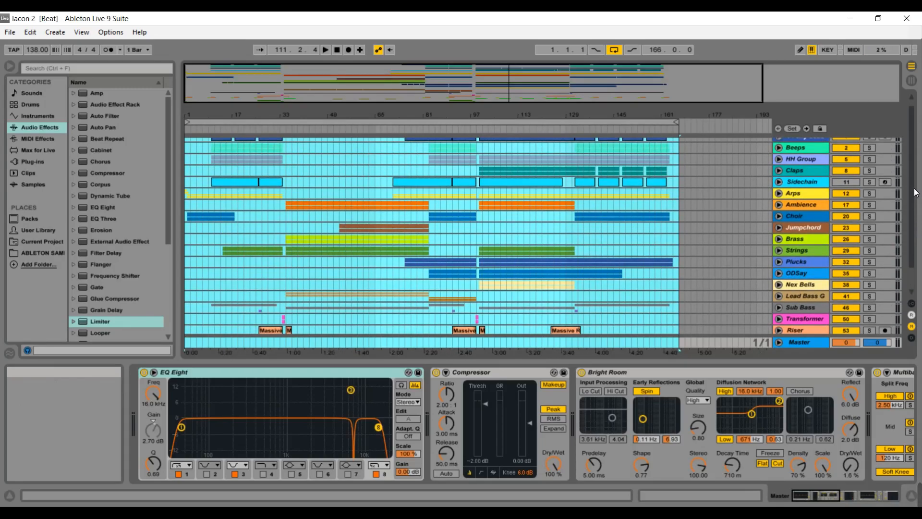
scroll(913, 202, "up", 3)
scroll(909, 161, "down", 3)
scroll(909, 195, "up", 3)
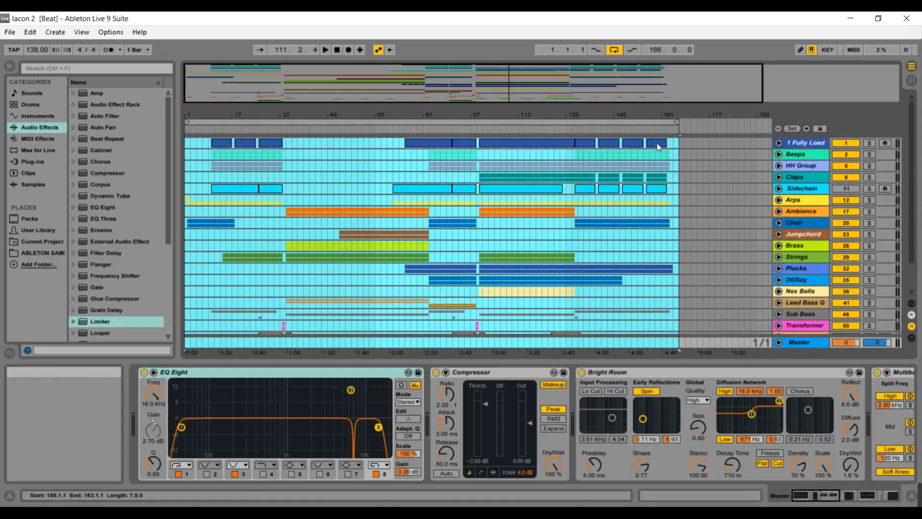
Zoom the arrangement into its opening section and unfold the Choir and Strings group tracks.
left_click_drag(395, 102, 344, 129)
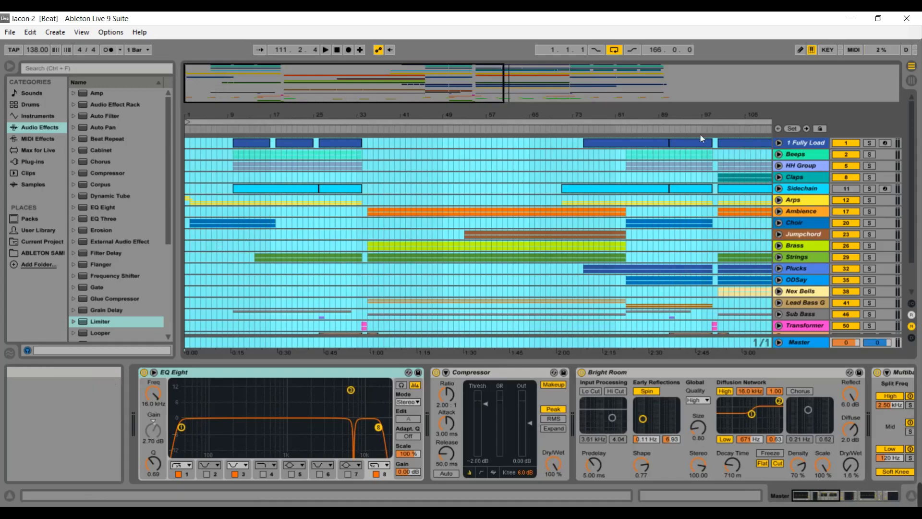
left_click_drag(912, 132, 916, 179)
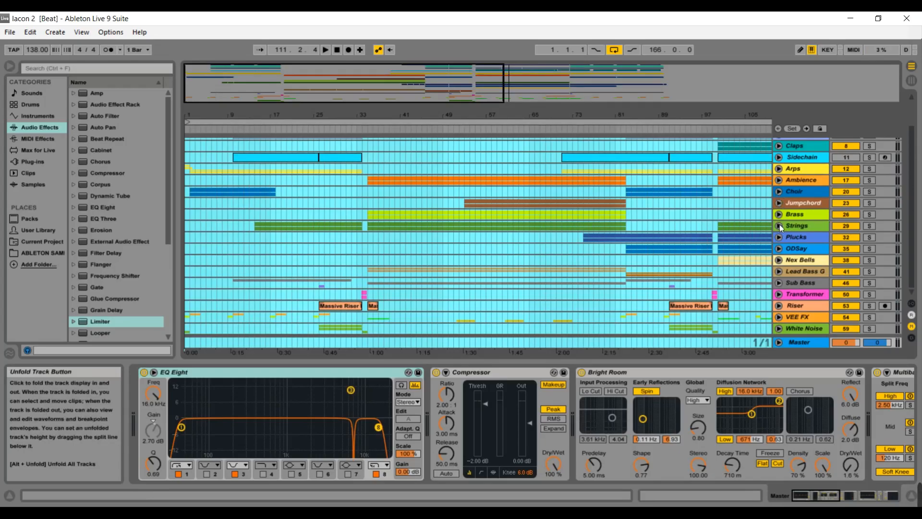
left_click(779, 191)
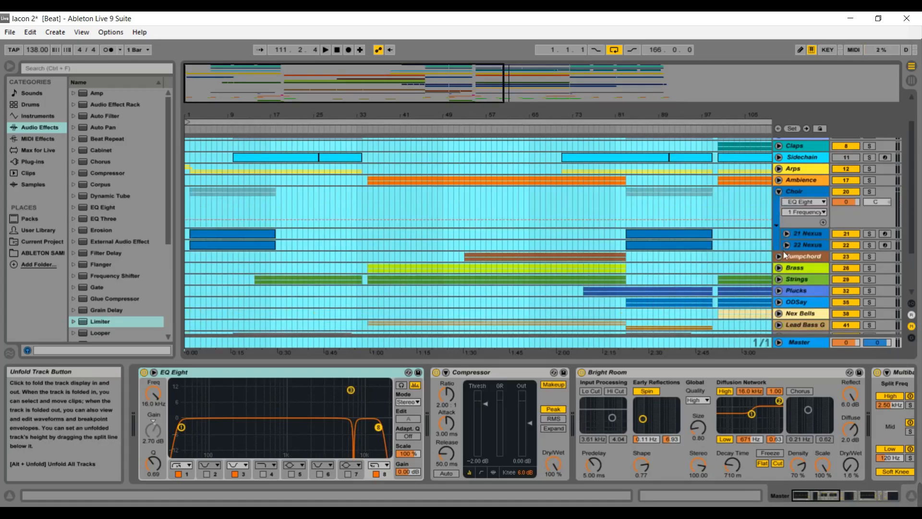
left_click(779, 280)
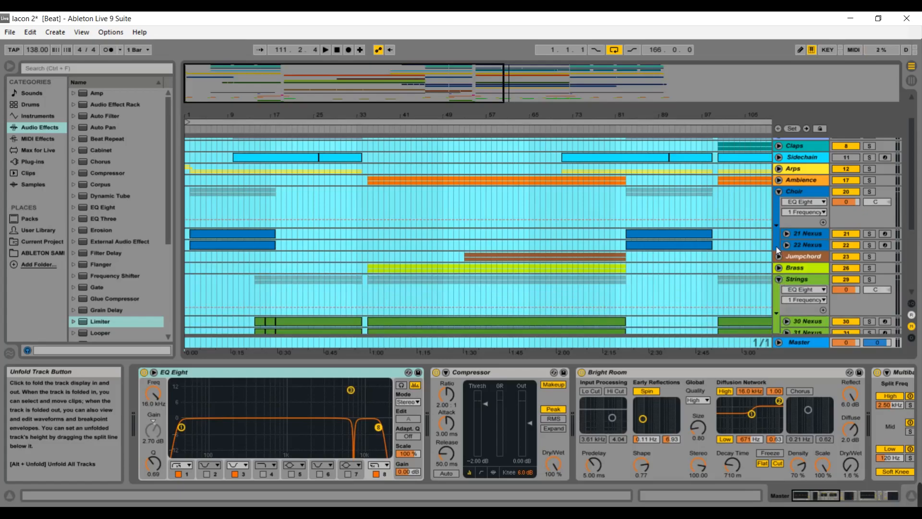
Open the Nexus plug-in window on the 21 Nexus track to inspect its preset, then close it.
left_click(801, 233)
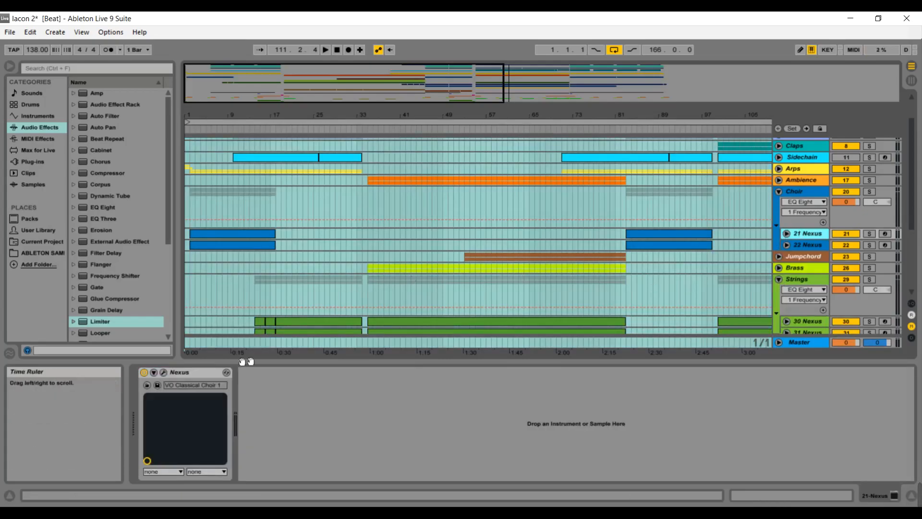
left_click(163, 374)
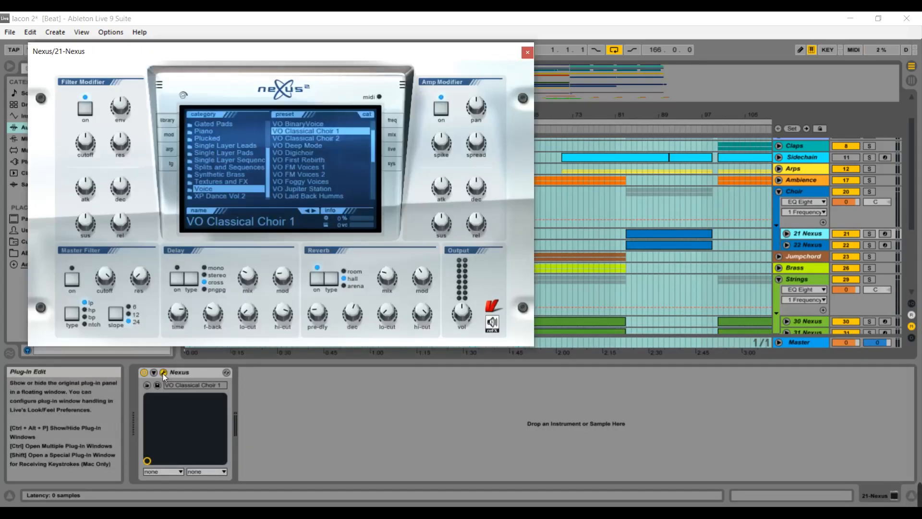
left_click(527, 52)
Open the Nexus plug-in window on the 30 Nexus track to inspect its preset, then close it.
left_click(798, 321)
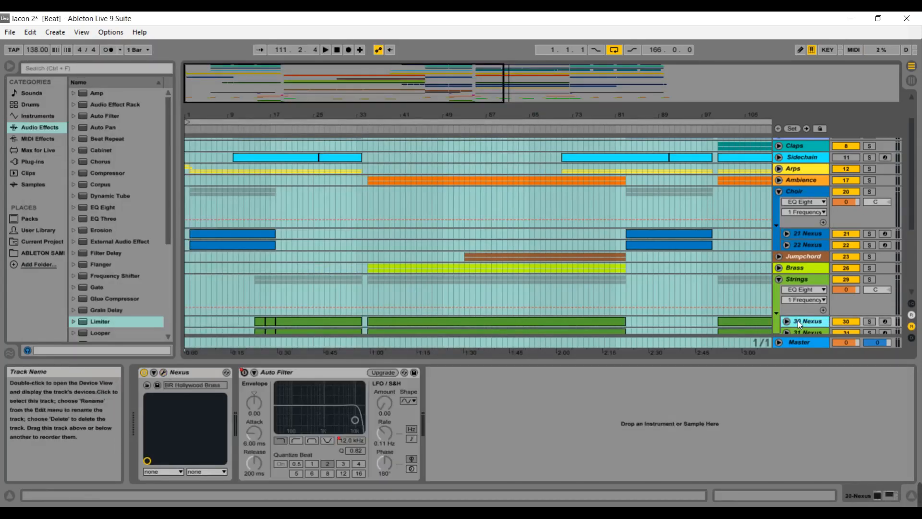
left_click(164, 373)
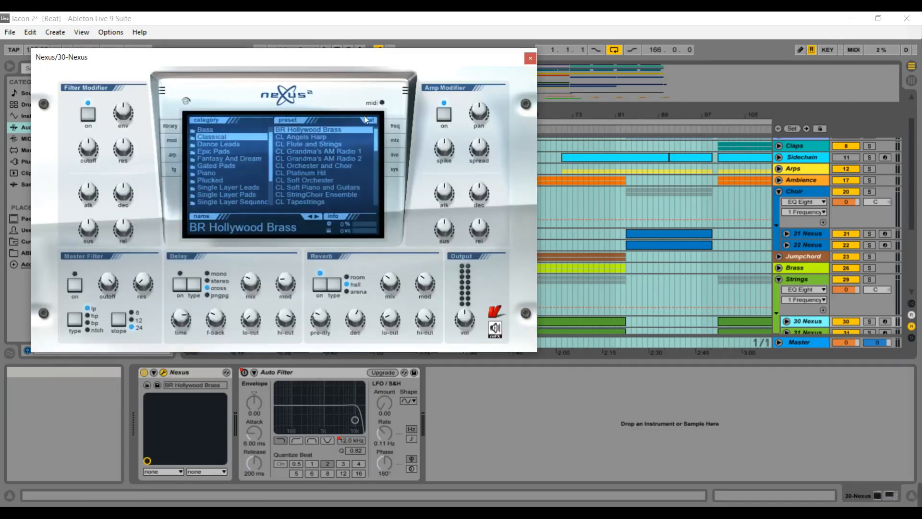
left_click(530, 58)
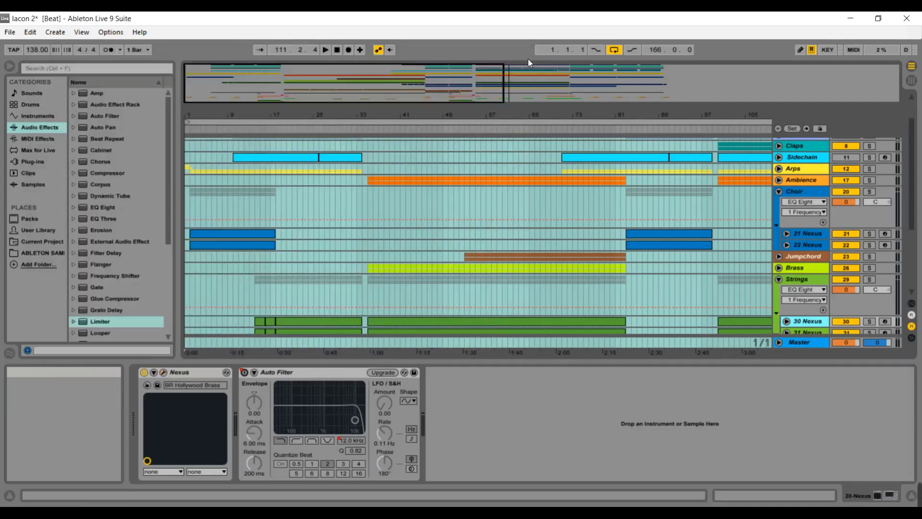
Collapse the Choir and Strings group tracks again.
left_click(779, 191)
left_click(780, 226)
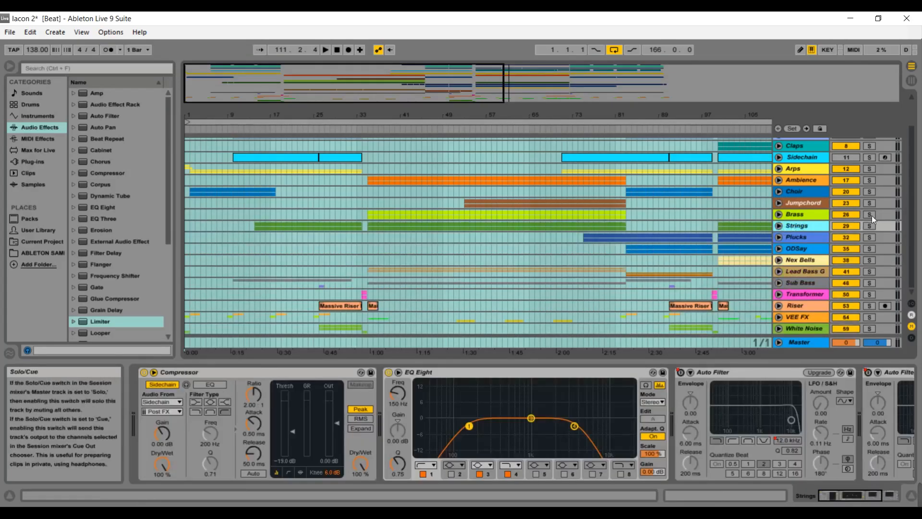
scroll(914, 233, "up", 3)
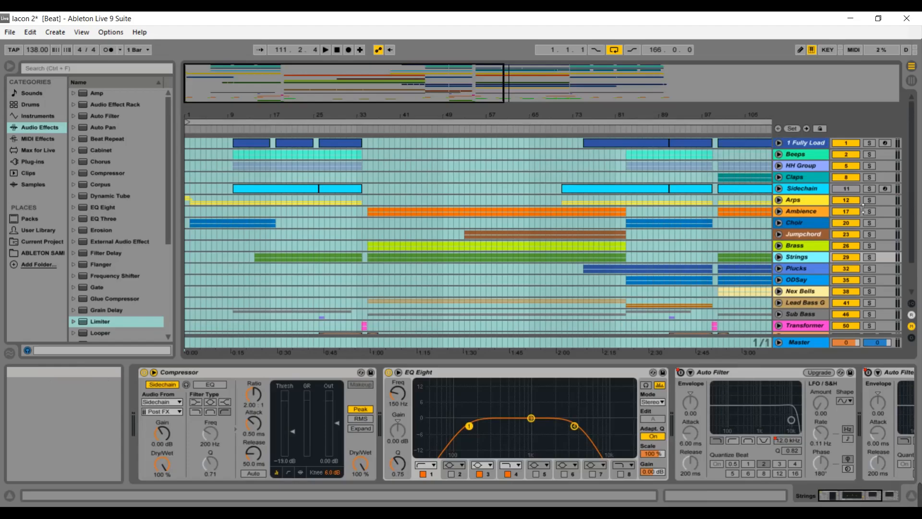
Unfold the Arps group and inspect the Nexus preset on the Nex Risen track, then close the plug-in window.
left_click(779, 201)
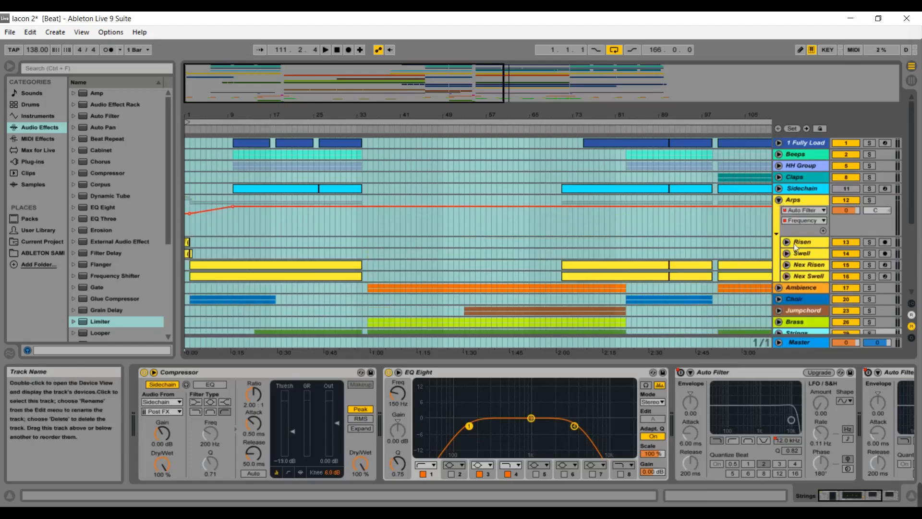
left_click(799, 265)
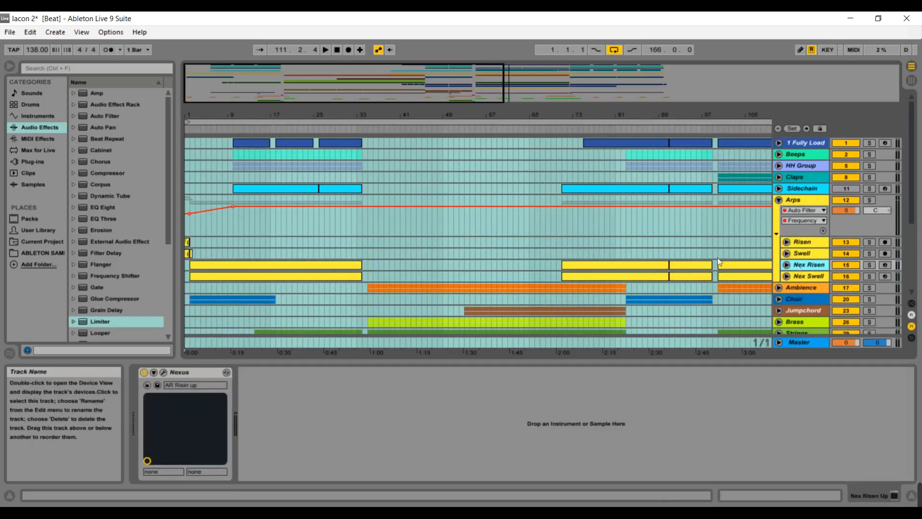
left_click(164, 373)
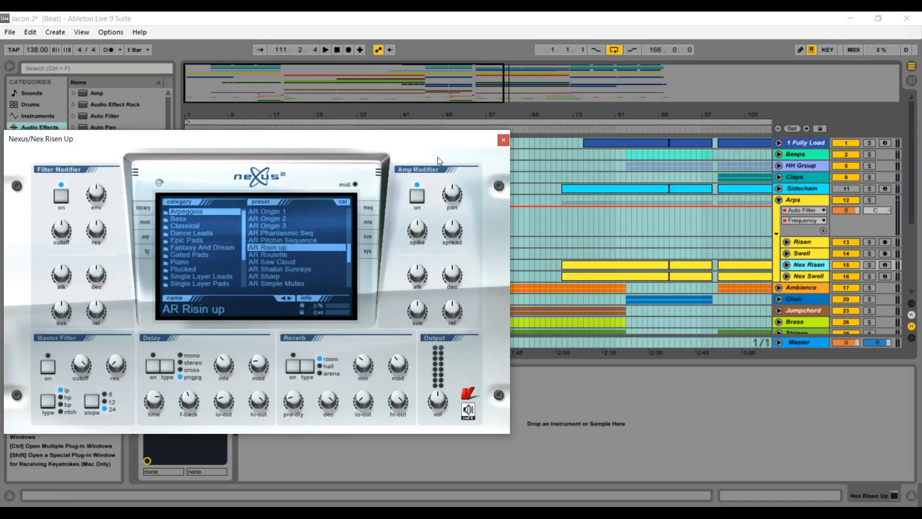
left_click(503, 139)
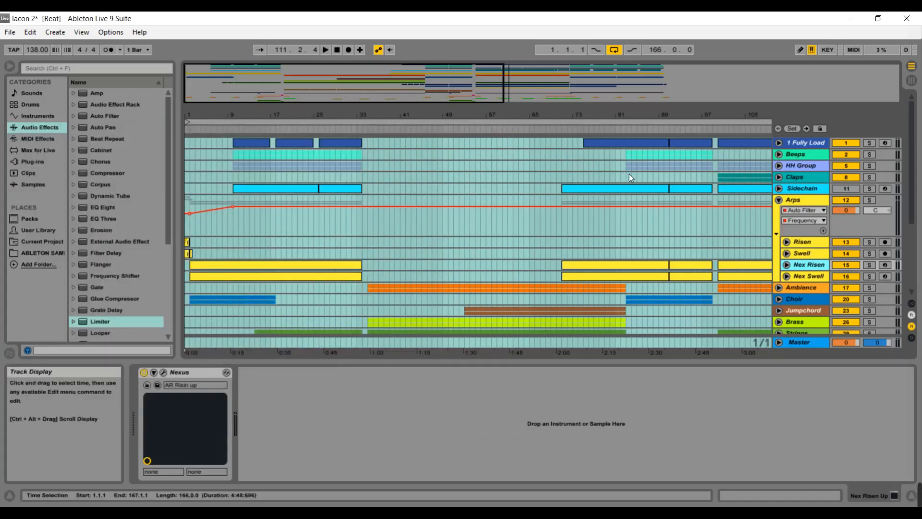
Open the Nexus plug-in window on the Nex Swell track to inspect its preset, then close it.
left_click(814, 276)
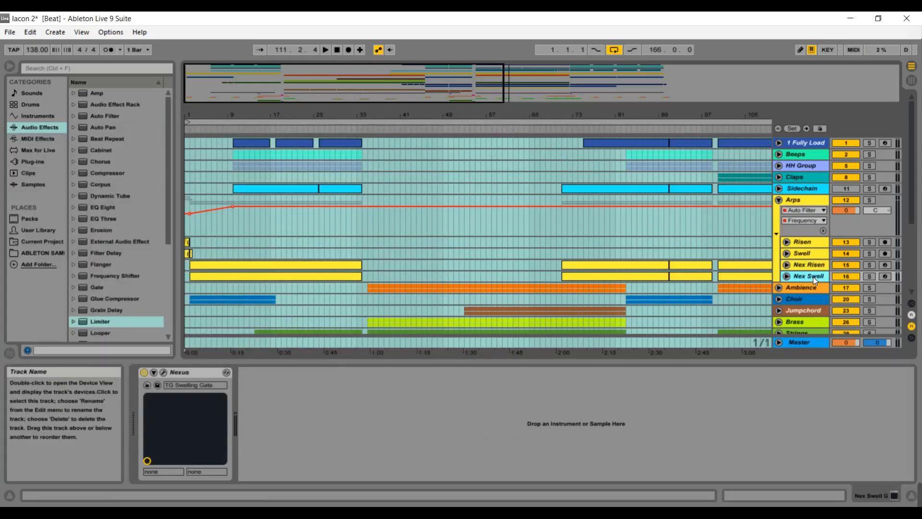
left_click(164, 372)
left_click_drag(572, 213, 324, 187)
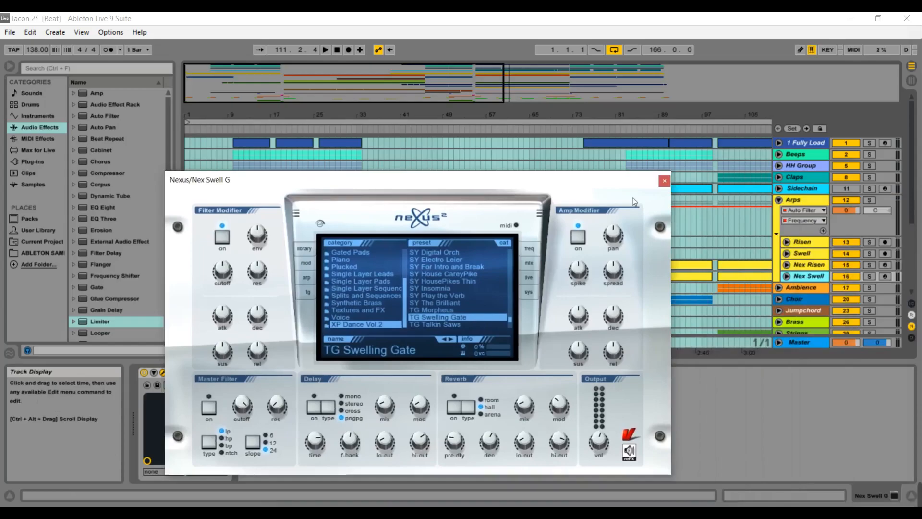
left_click(663, 182)
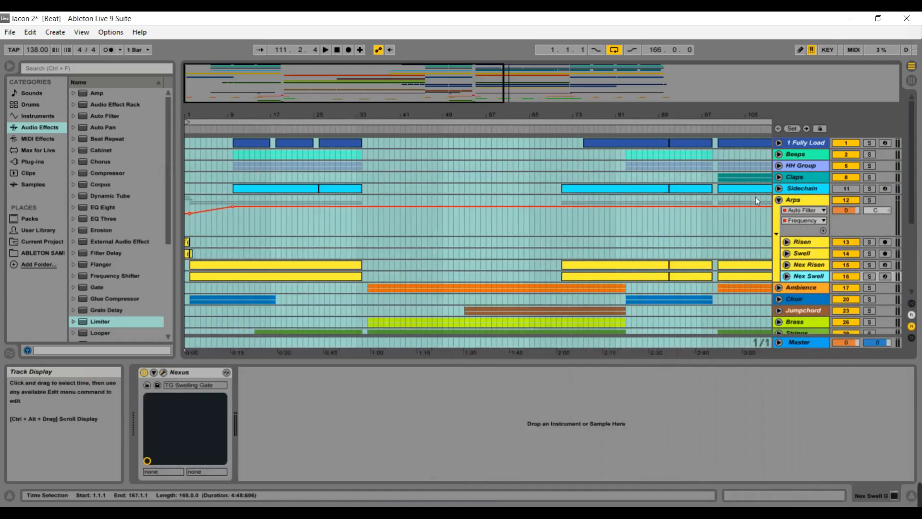
Collapse the Arps group track.
left_click(779, 201)
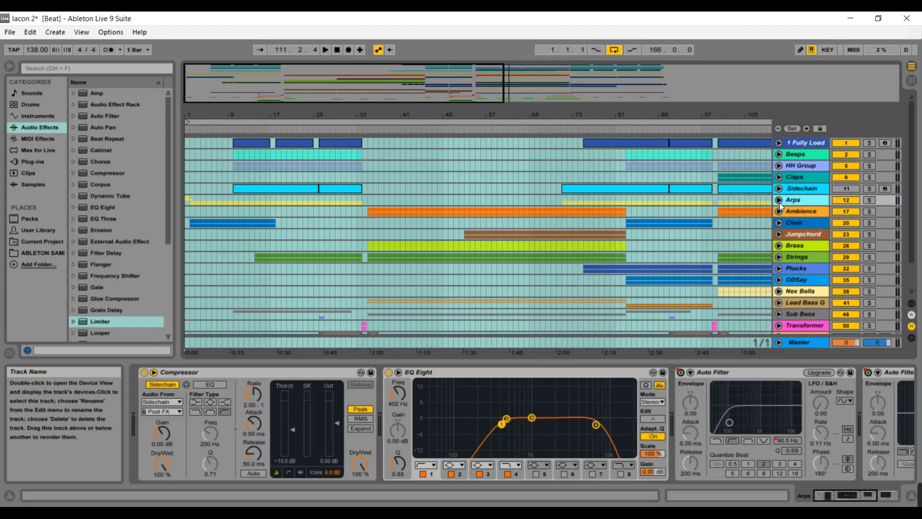
left_click(779, 200)
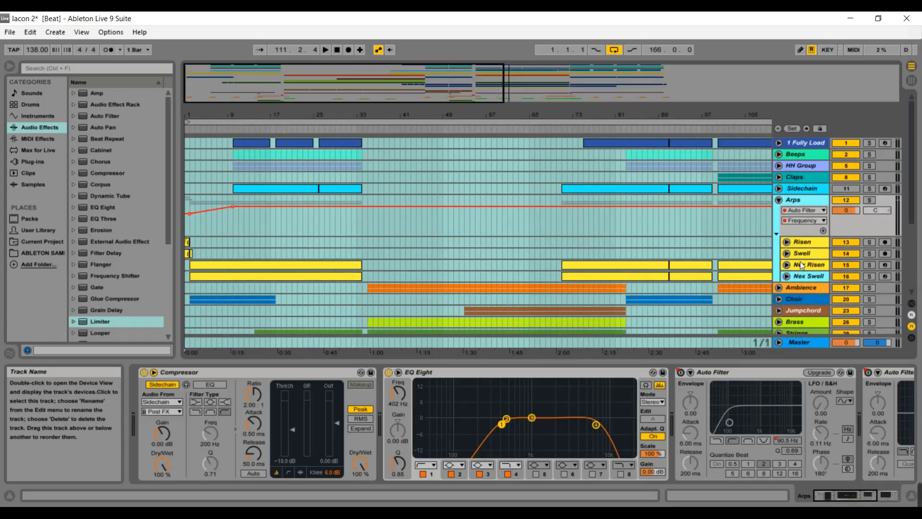
left_click(779, 200)
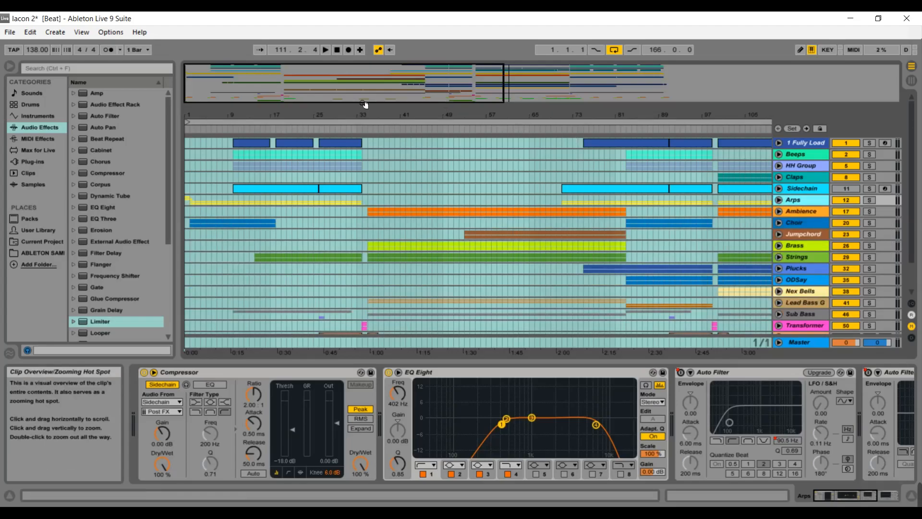
Zoom to the start of the arrangement and play the song from the beginning.
left_click_drag(350, 88, 302, 88)
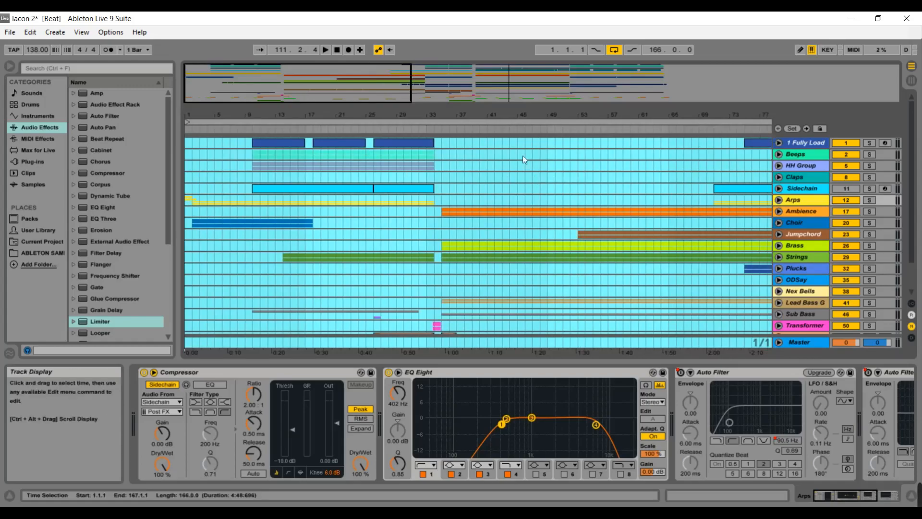
left_click(194, 131)
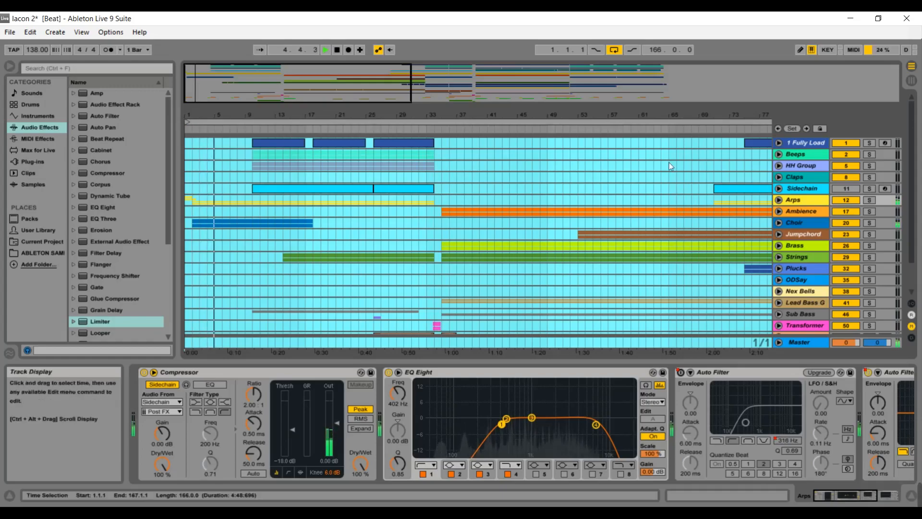
left_click_drag(914, 172, 914, 177)
key("space")
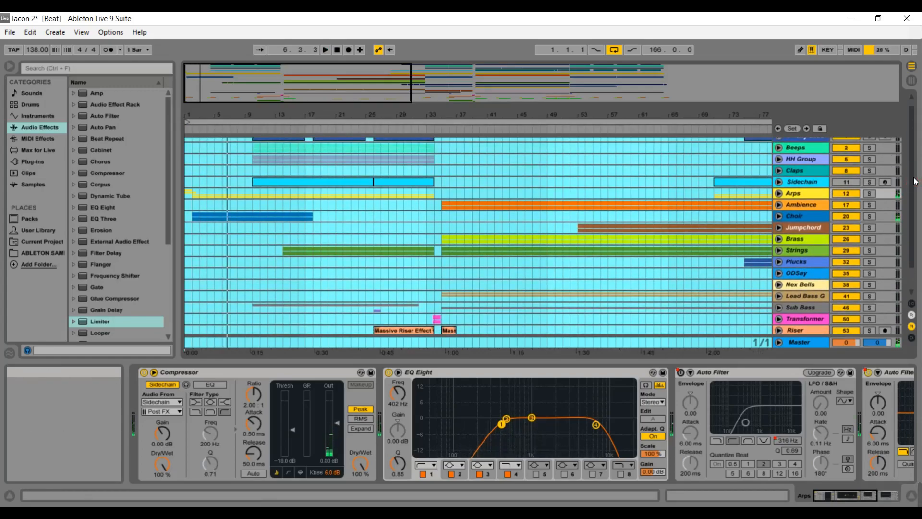
Unfold the 1 Fully Load group and open its first drum clip in the clip view.
left_click_drag(912, 159, 909, 134)
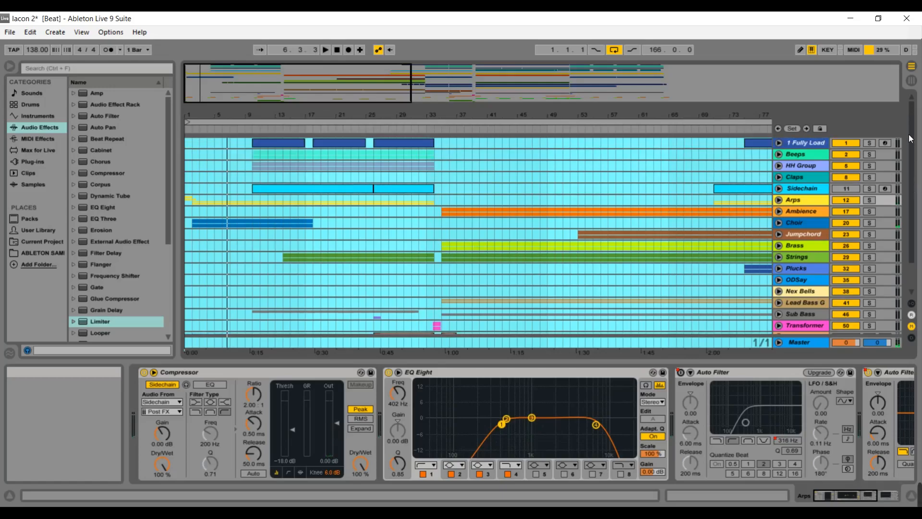
left_click(779, 143)
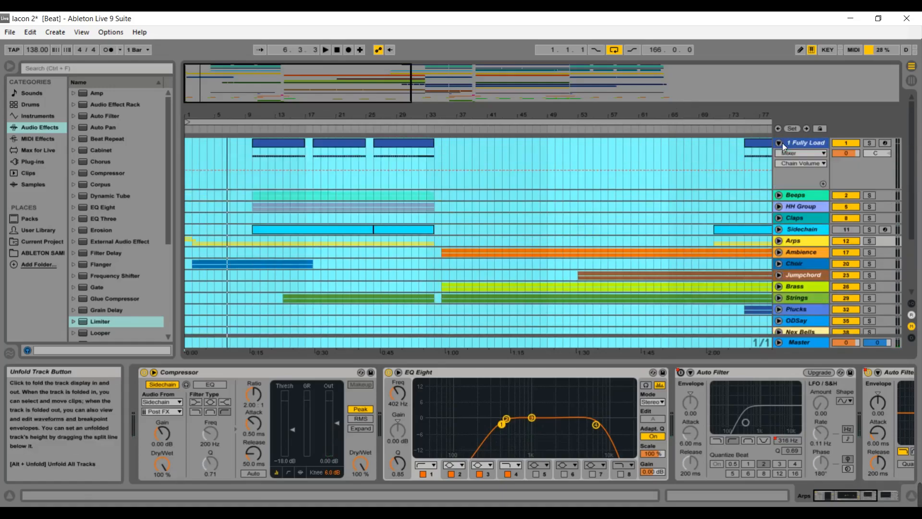
left_click(280, 146)
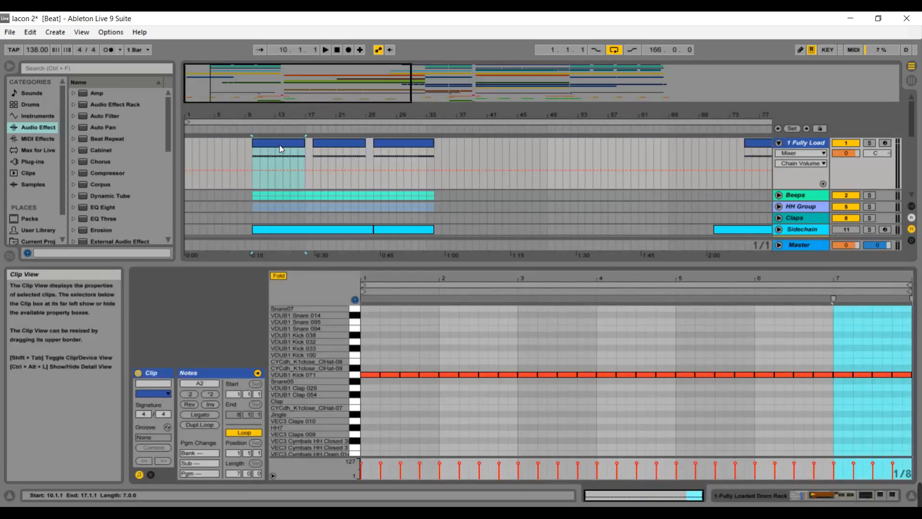
Collapse the 1 Fully Load group, unfold the Beeps group and view the 3 beep track's sampler device.
left_click(803, 246)
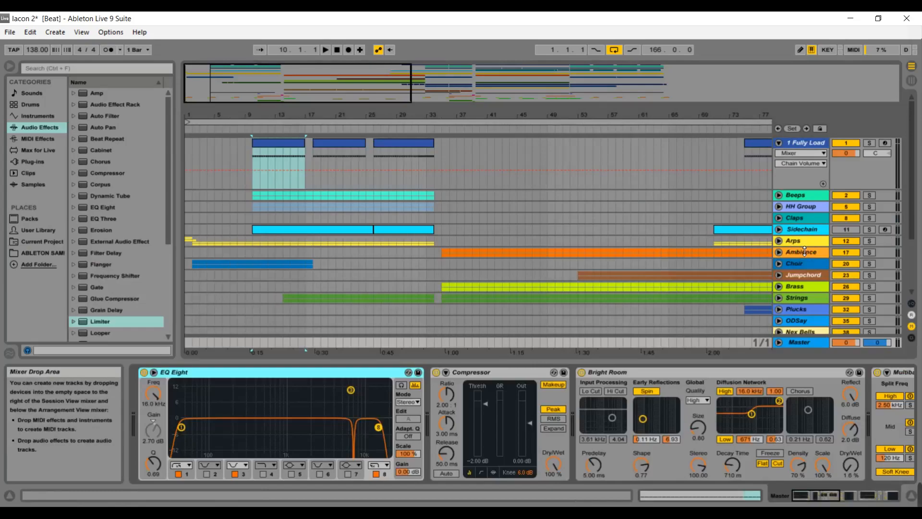
left_click(780, 143)
left_click(779, 155)
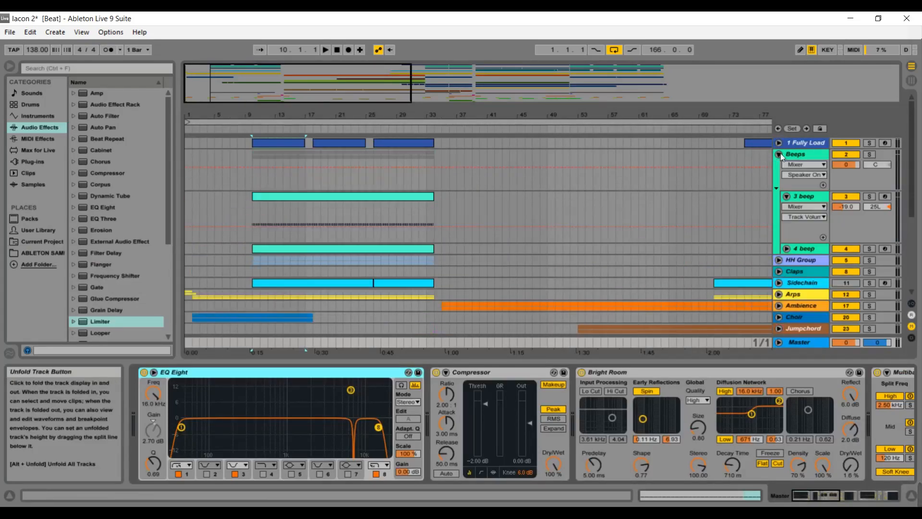
left_click(803, 197)
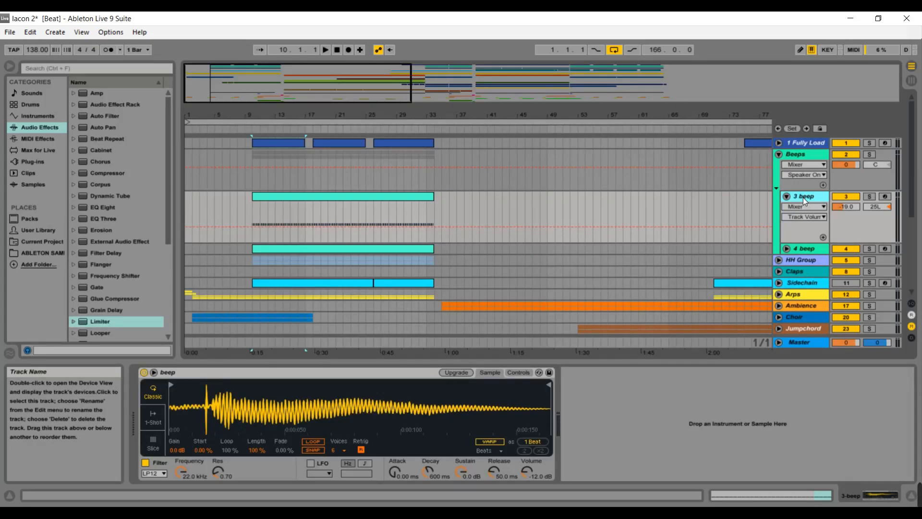
Fold the 3 beep track and the Beeps group, and unfold the HH Group.
left_click(790, 197)
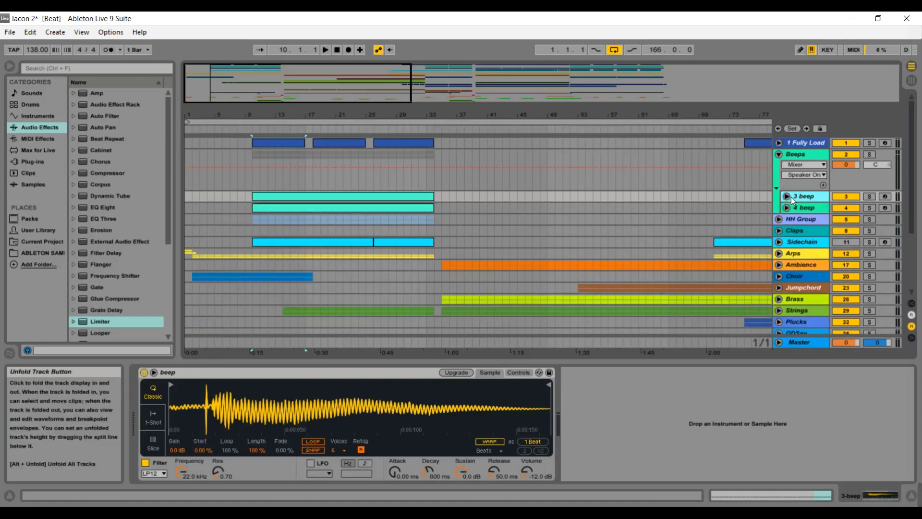
left_click(780, 154)
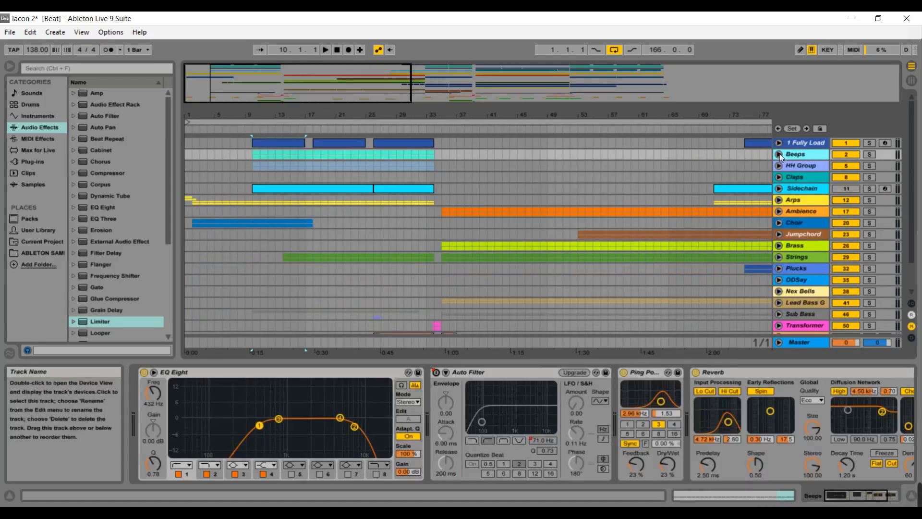
left_click(779, 154)
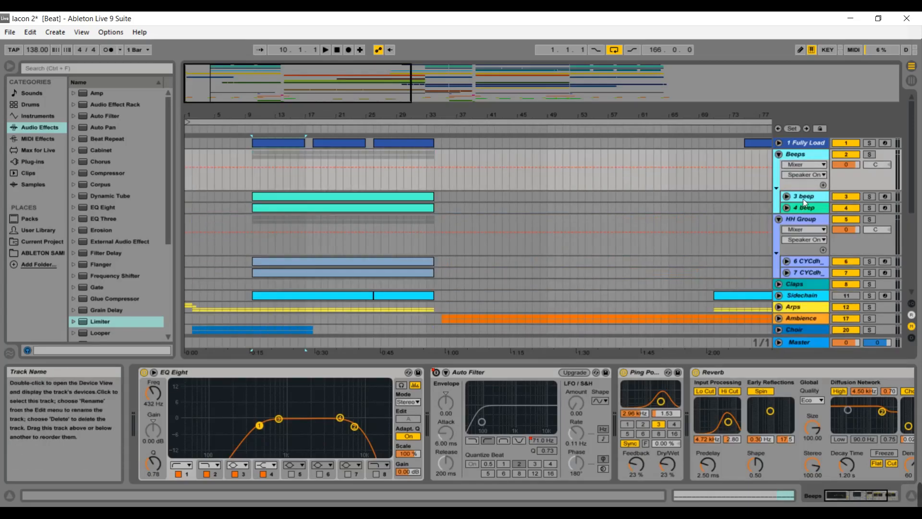
left_click(781, 154)
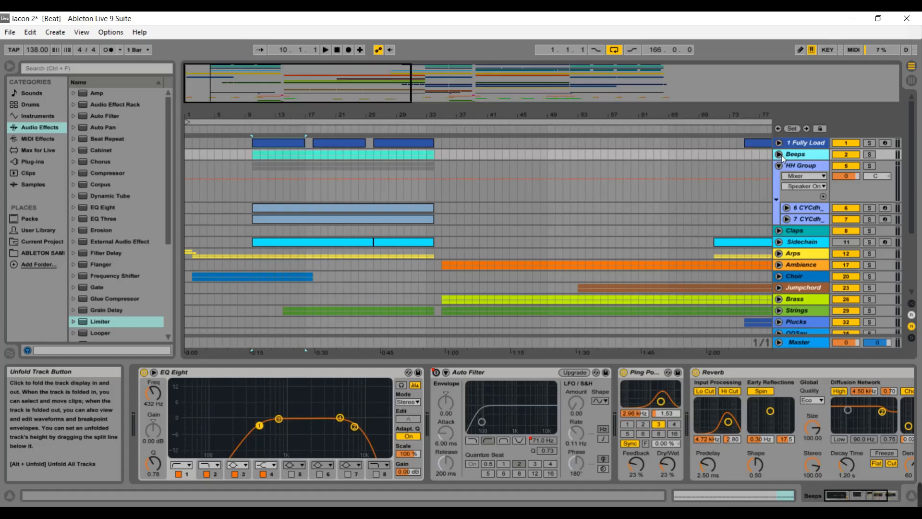
Unfold the 6 CYCdh track and view the sampler devices of the 6 and 7 CYCdh hi-hat tracks.
left_click(787, 207)
left_click(800, 208)
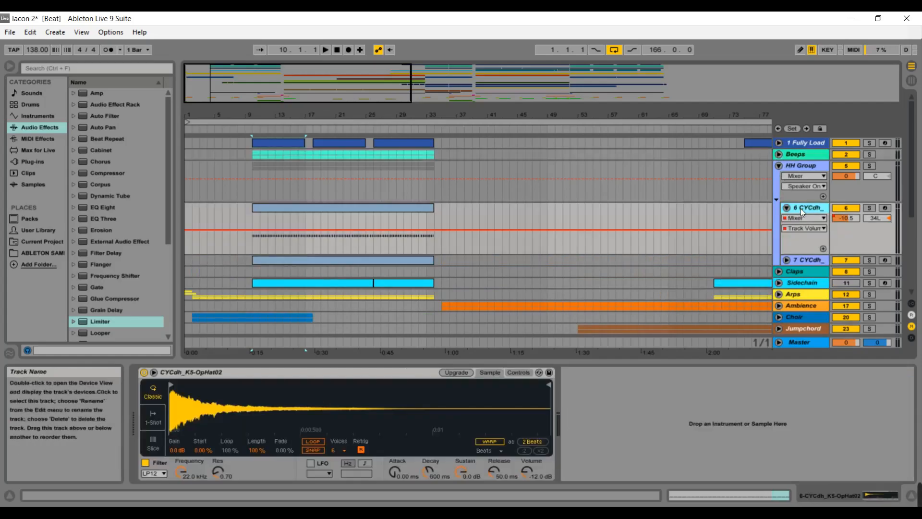
left_click(805, 261)
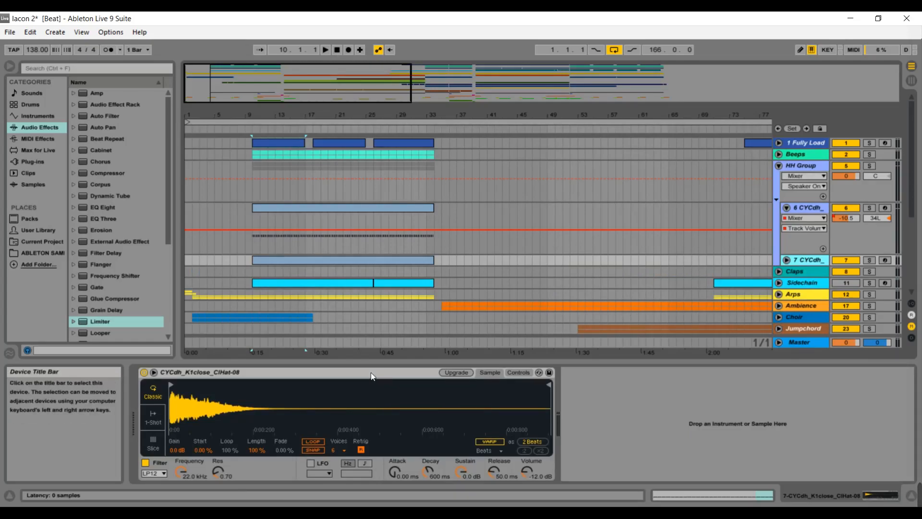
Collapse the HH Group, then unfold the Choir group and its 21 Nexus track.
left_click(786, 208)
left_click(778, 165)
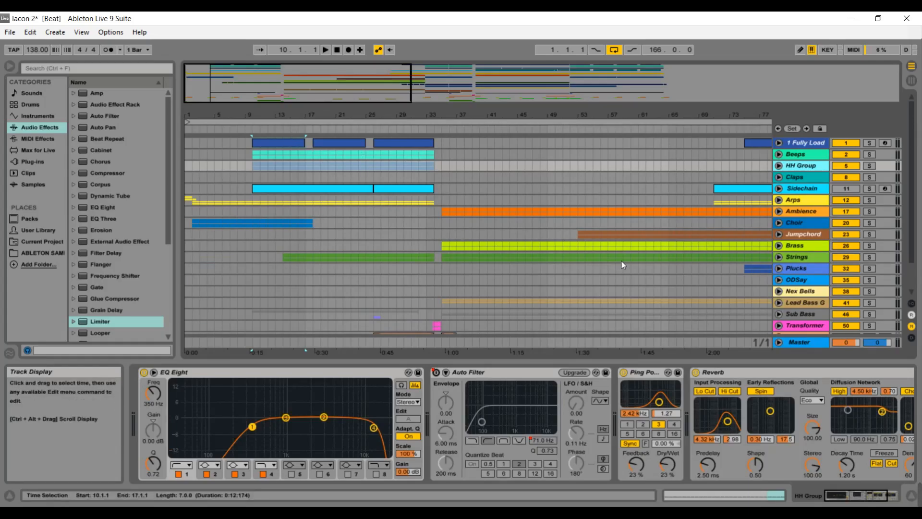
left_click(778, 222)
left_click(786, 265)
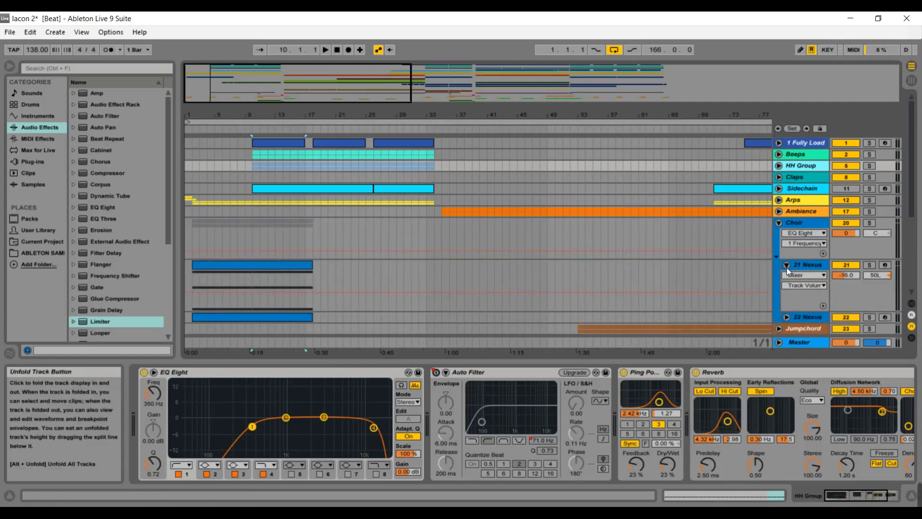
Fold the Choir group again and play the arrangement from around bar 9.
left_click(787, 265)
left_click(779, 223)
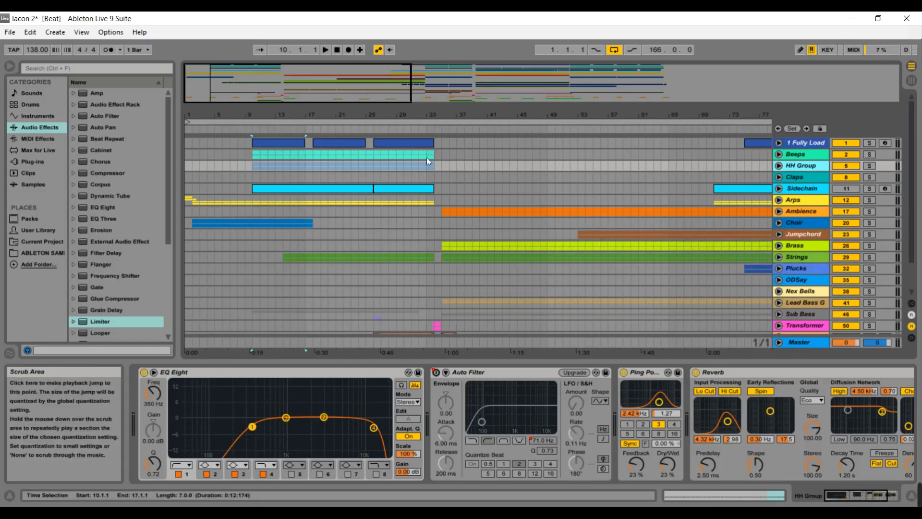
left_click_drag(912, 208, 913, 231)
scroll(914, 234, "up", 3)
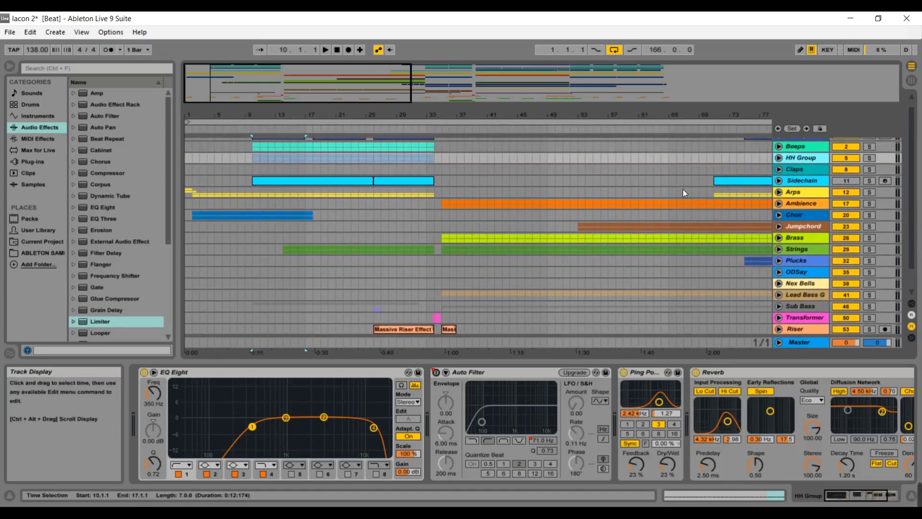
left_click(252, 133)
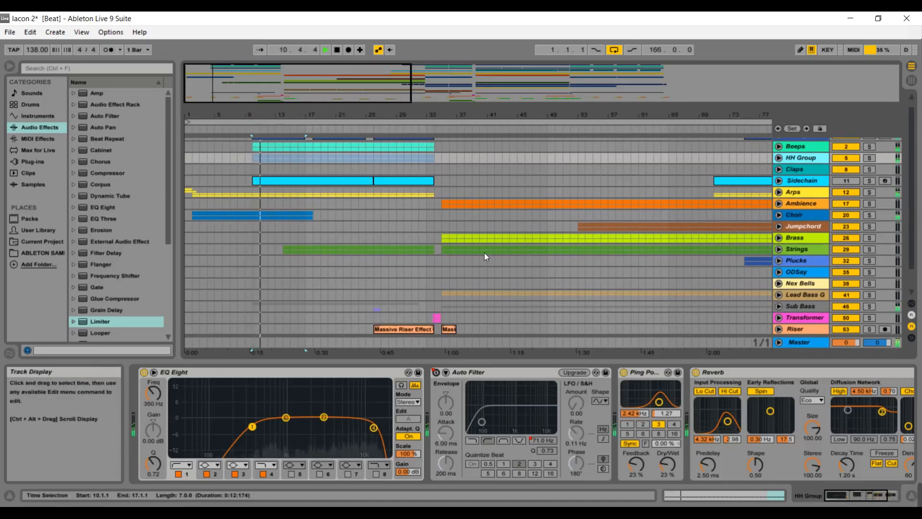
Select the Master track and scroll through its device chain.
left_click(799, 341)
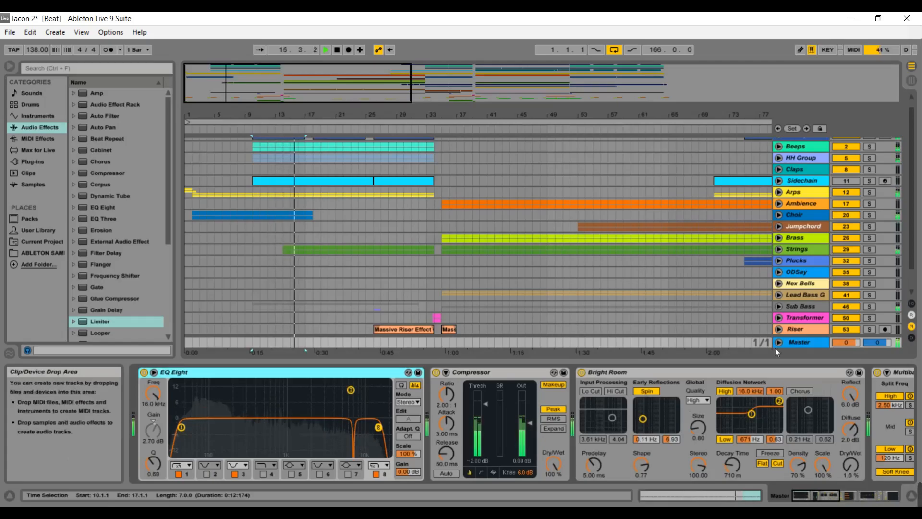
left_click_drag(799, 490, 829, 489)
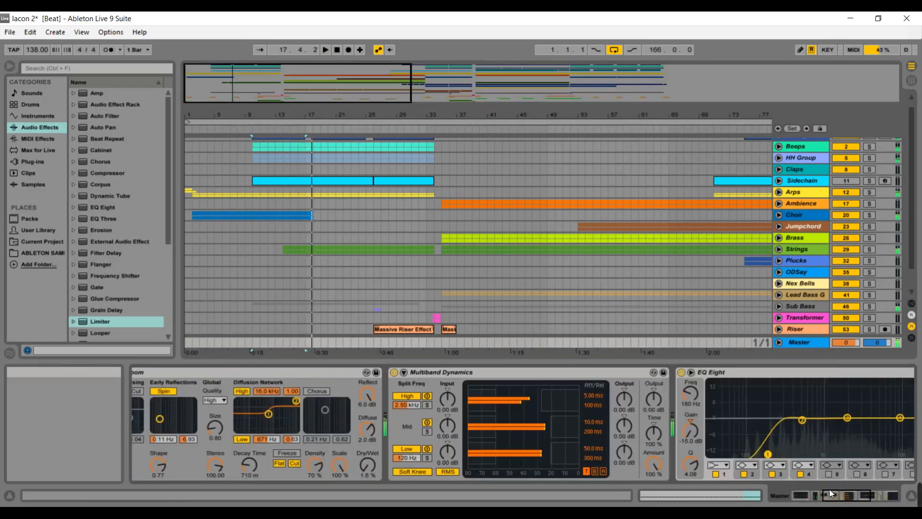
View the Choir and Strings tracks' device chains during playback, then stop playback.
left_click(794, 215)
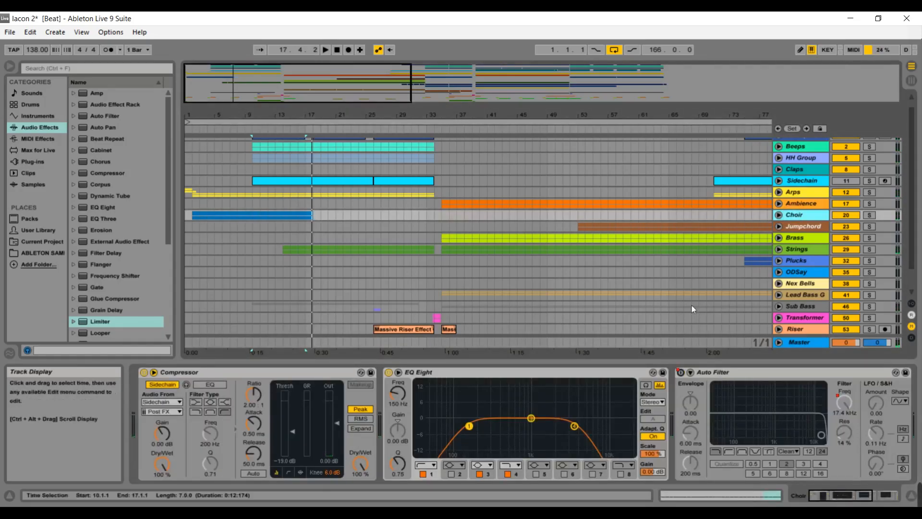
left_click(296, 134)
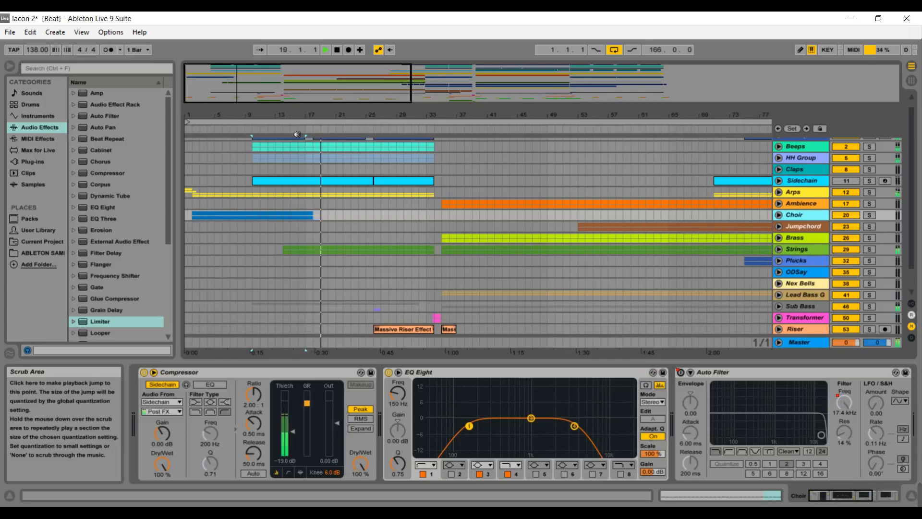
left_click(810, 250)
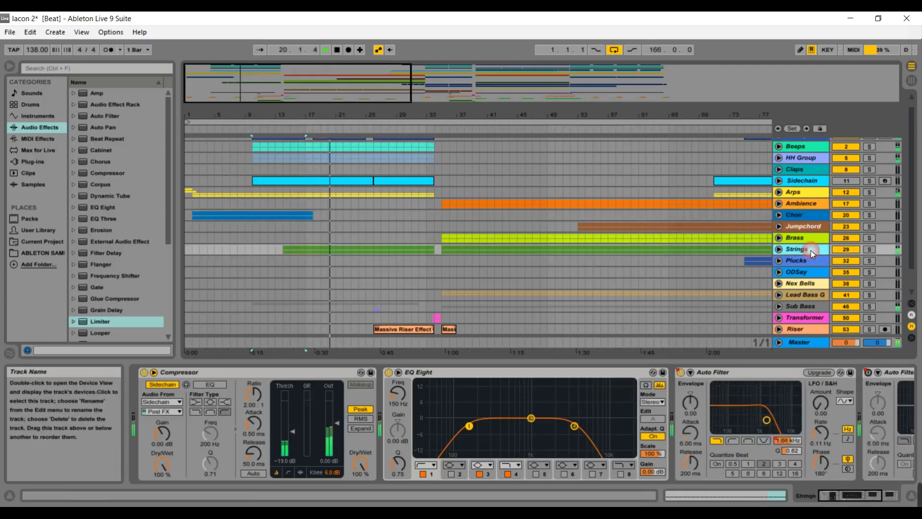
key("space")
Unfold the Choir group and its 21 Nexus track and open the Nexus MIDI clip in the clip view.
left_click(778, 215)
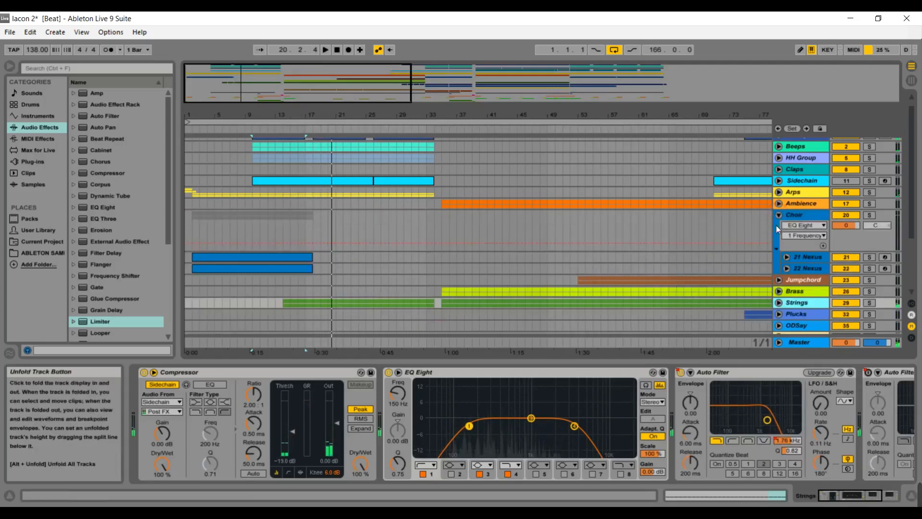
left_click(788, 257)
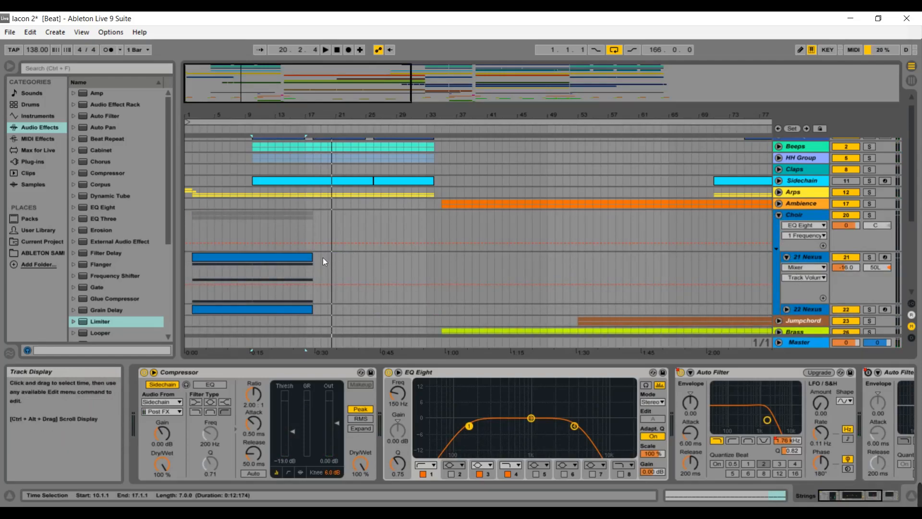
double_click(296, 256)
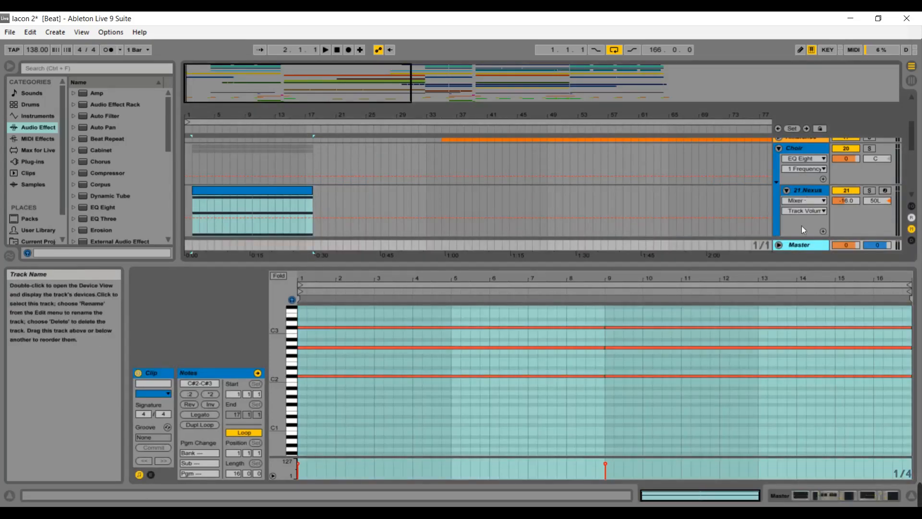
Show the Choir group's Auto Filter Frequency automation envelope in the arrangement.
double_click(801, 246)
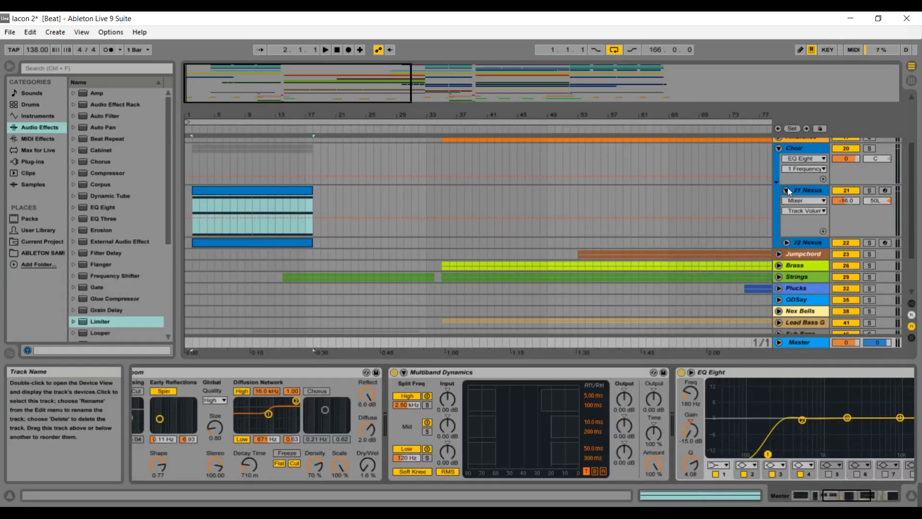
left_click(796, 147)
left_click(792, 157)
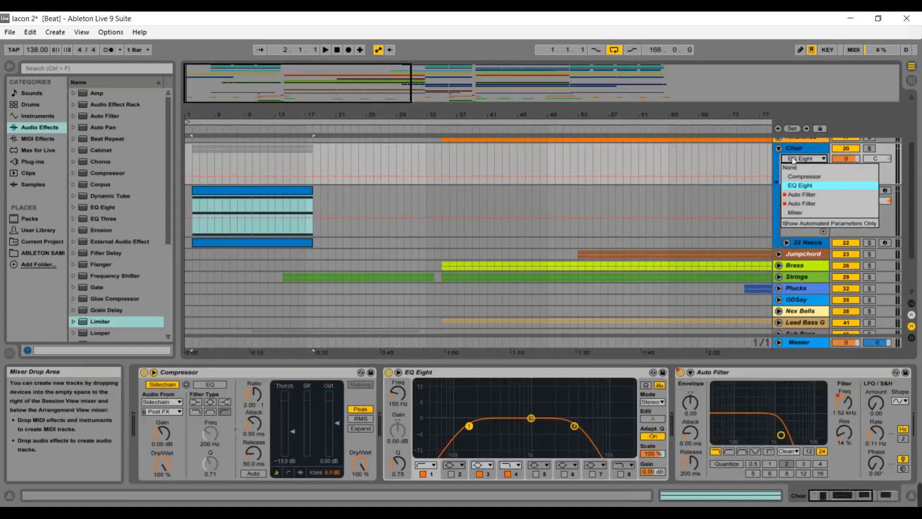
left_click(791, 197)
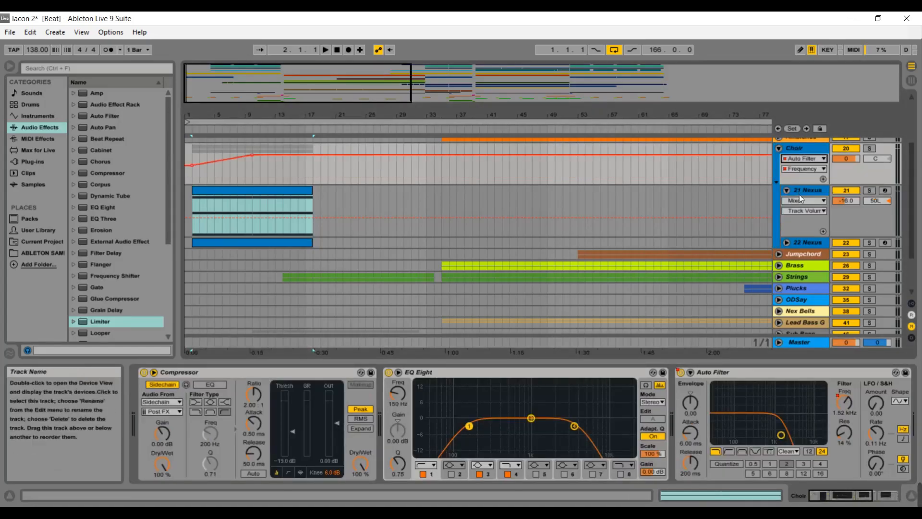
left_click(800, 170)
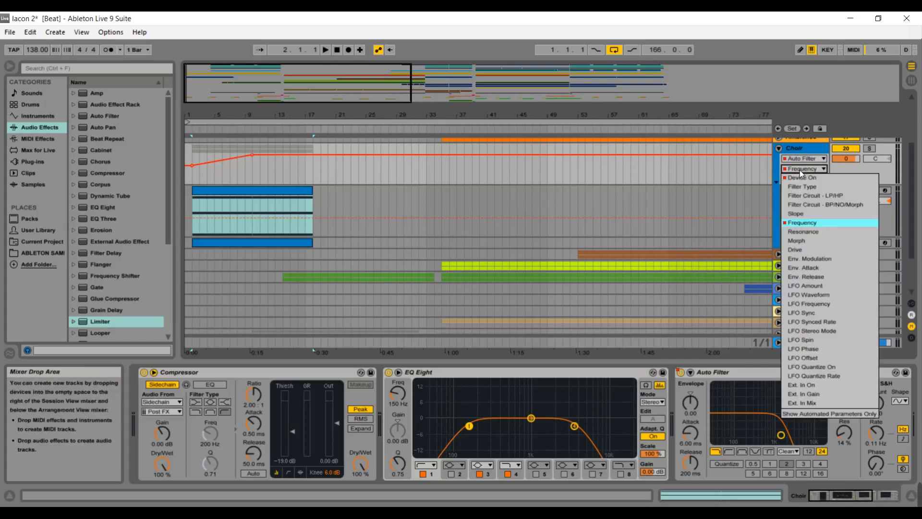
left_click(802, 158)
left_click(797, 202)
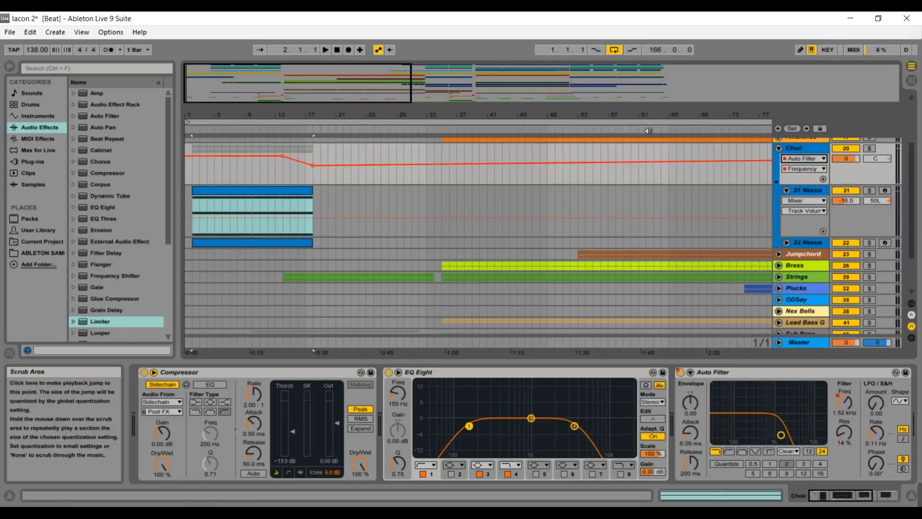
Collapse the Choir group and unfold the Strings group and its 30 Nexus track.
left_click(778, 148)
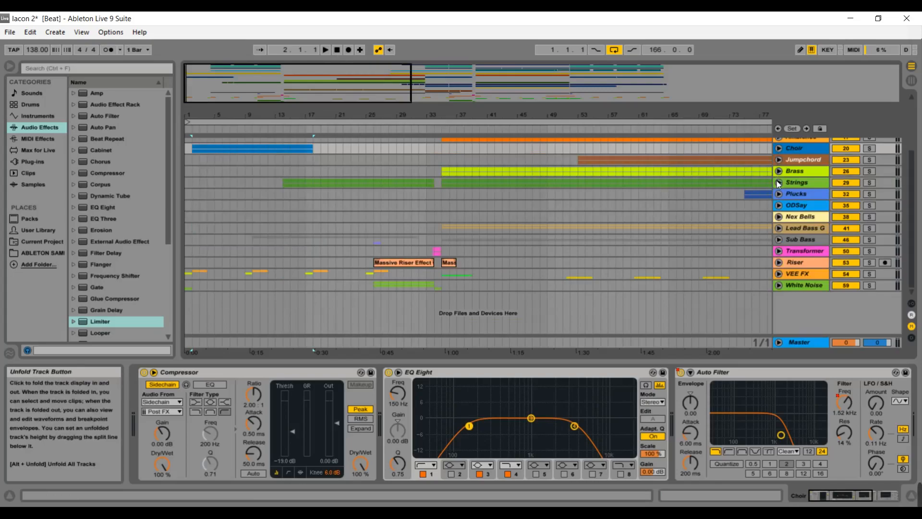
left_click(779, 183)
left_click(787, 225)
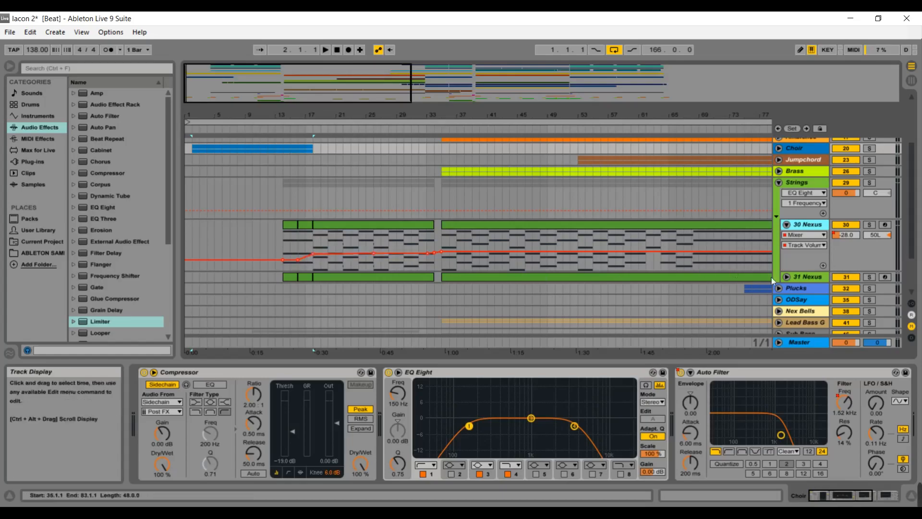
Collapse the Strings group and unfold the White Noise group at the bottom of the track list.
left_click(788, 226)
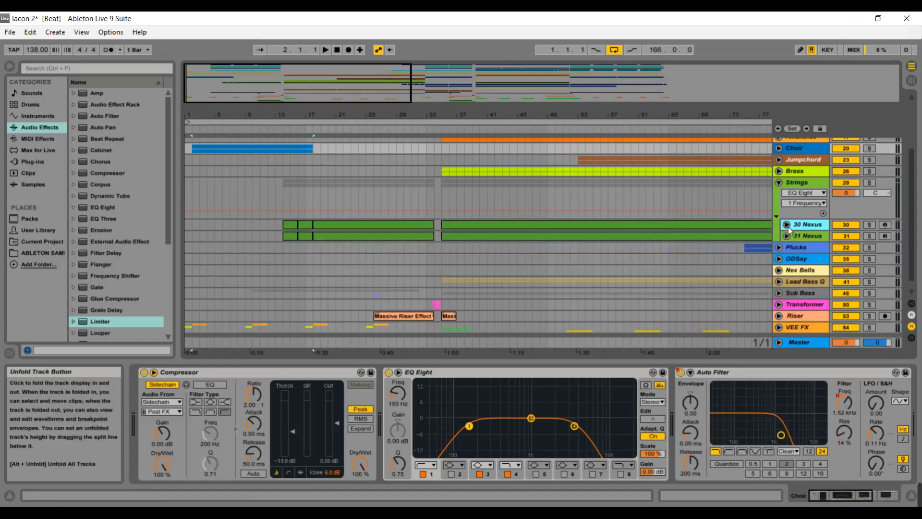
left_click(779, 183)
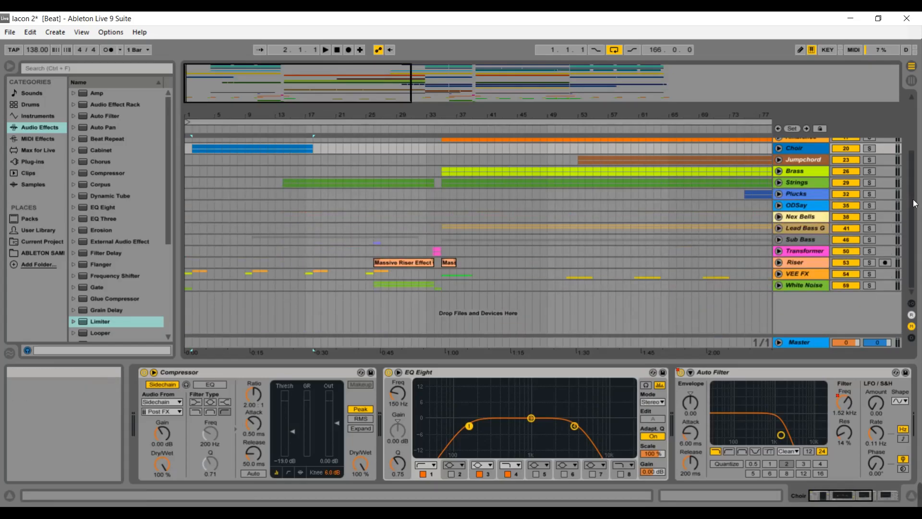
left_click_drag(915, 202, 917, 155)
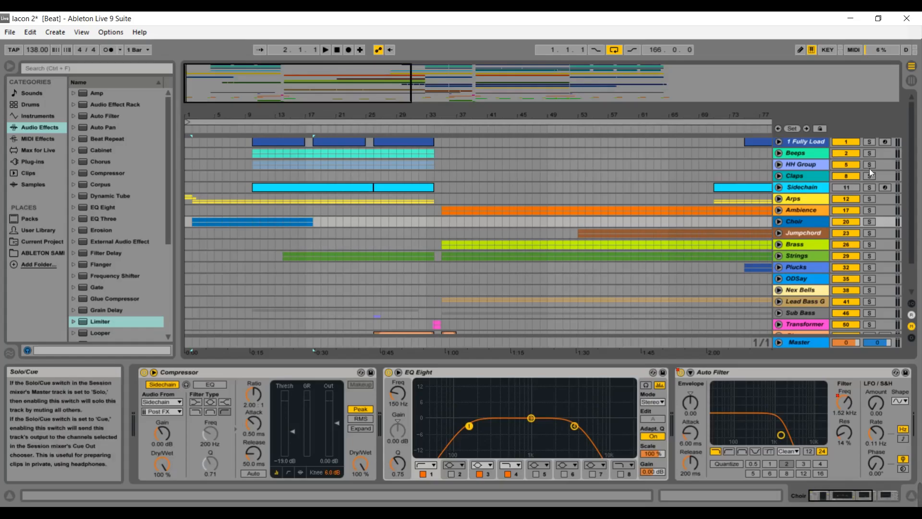
left_click_drag(912, 176, 912, 224)
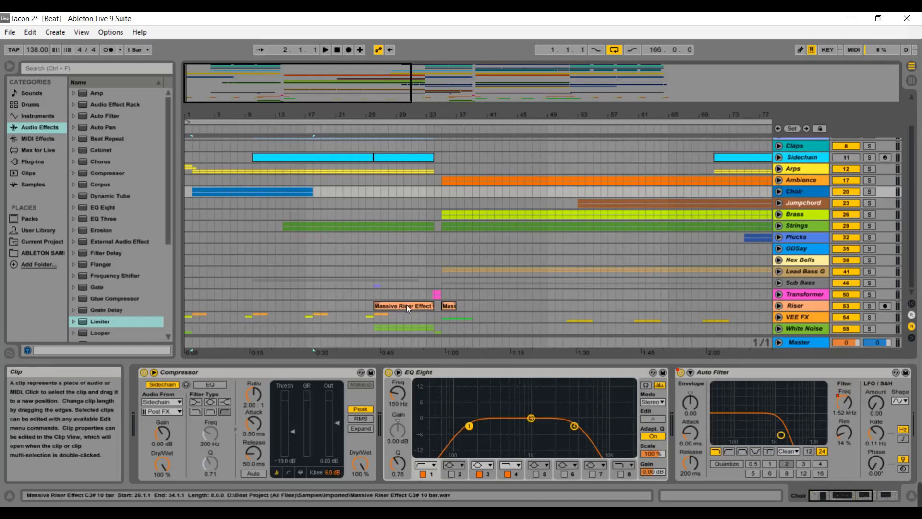
left_click(779, 328)
left_click_drag(911, 247, 913, 271)
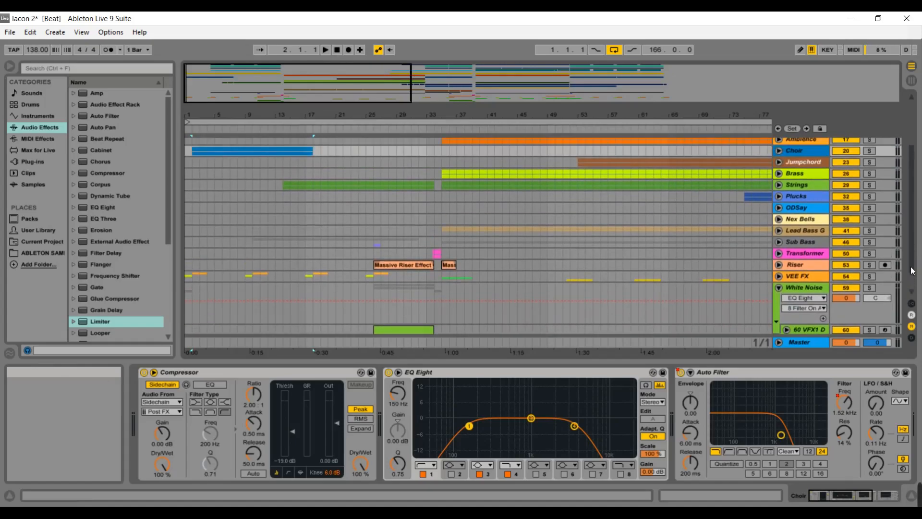
Briefly unfold and fold the VEE FX group, then collapse the White Noise group.
left_click(779, 276)
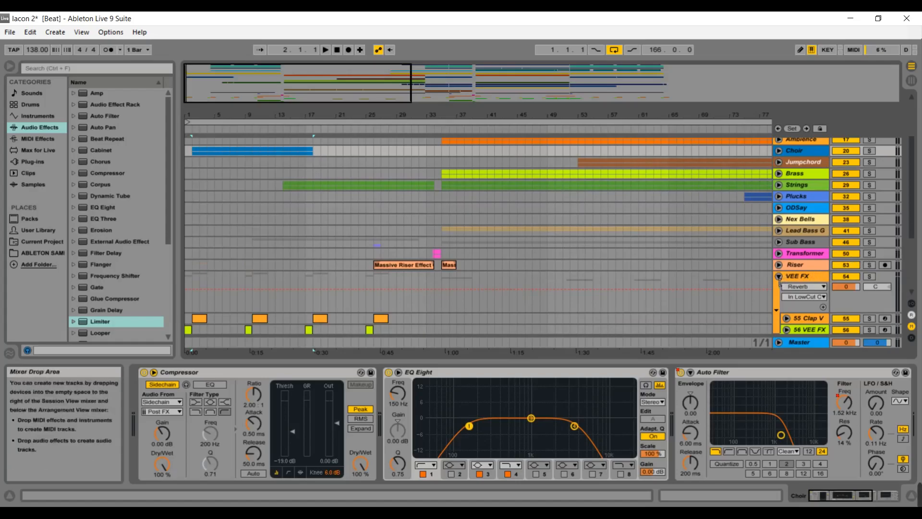
left_click(779, 277)
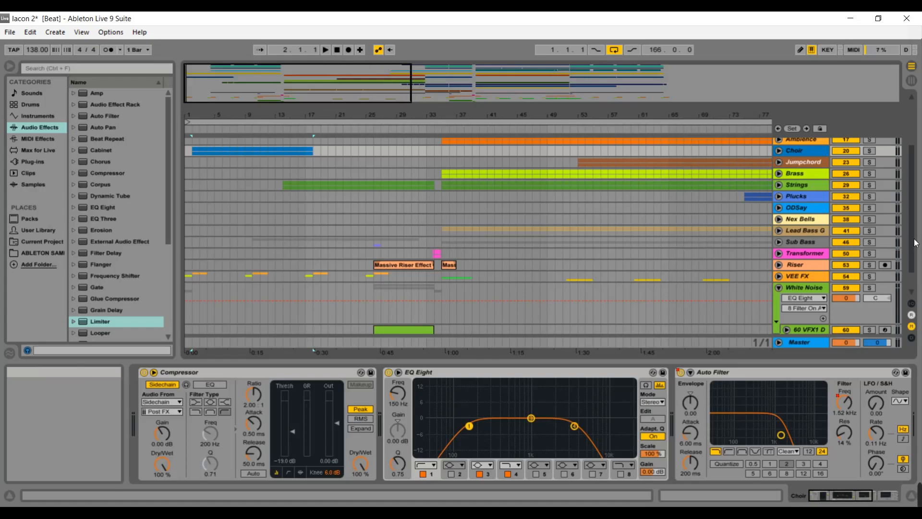
scroll(913, 245, "down", 1)
left_click(781, 266)
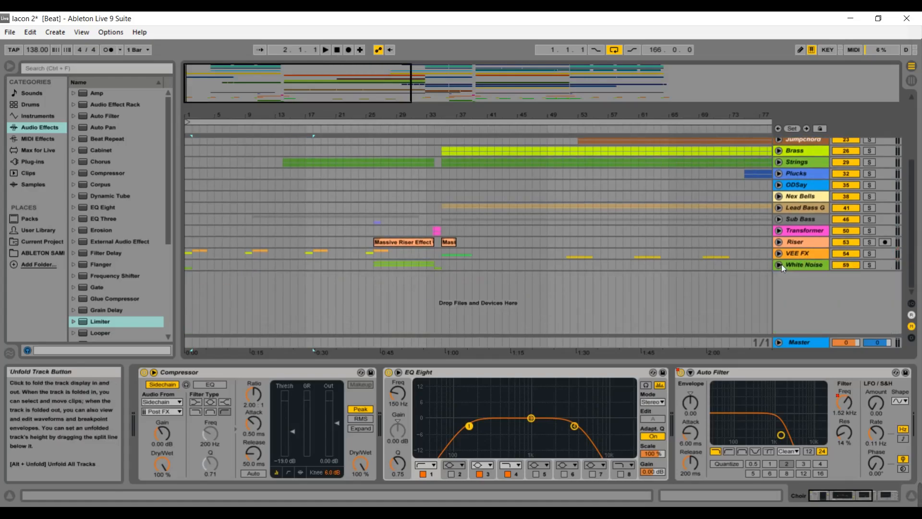
Unfold the Transformer group and select its first Transform track.
left_click(779, 231)
left_click(801, 272)
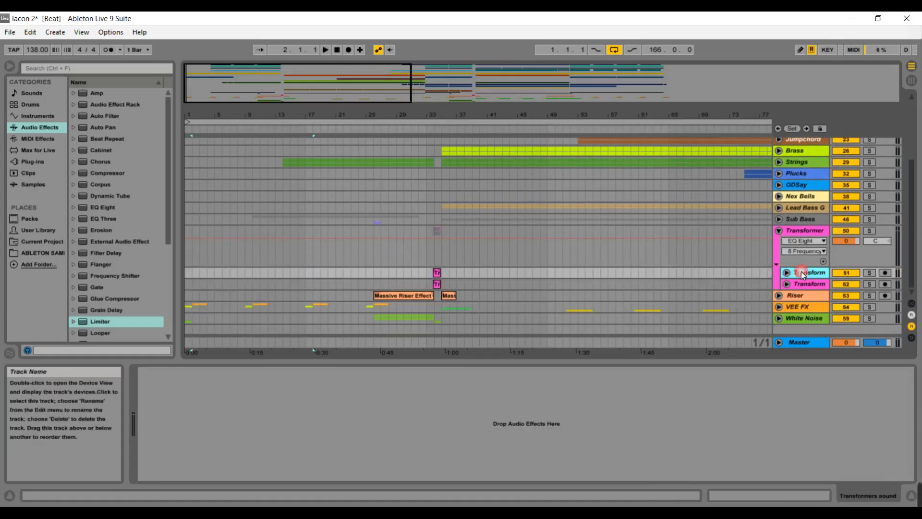
Open the Transform clip's sample in the clip view and collapse the Transformer group.
double_click(437, 273)
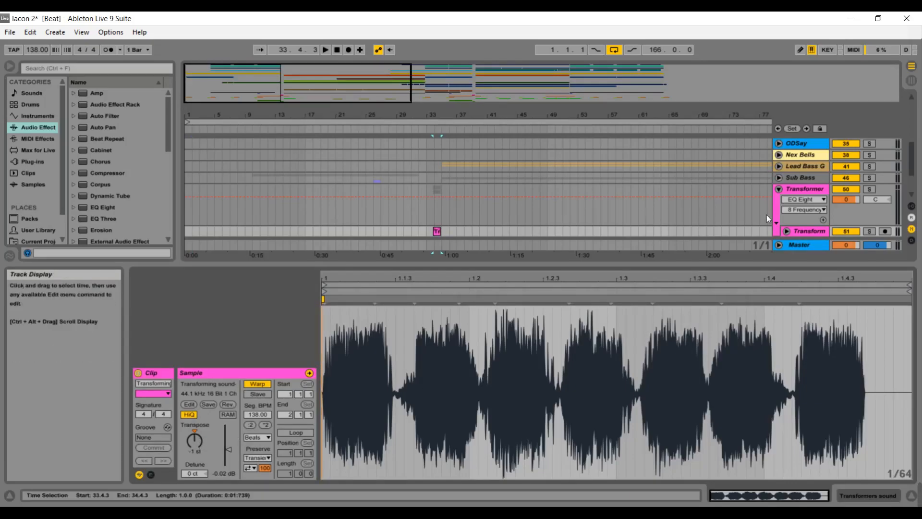
left_click(780, 189)
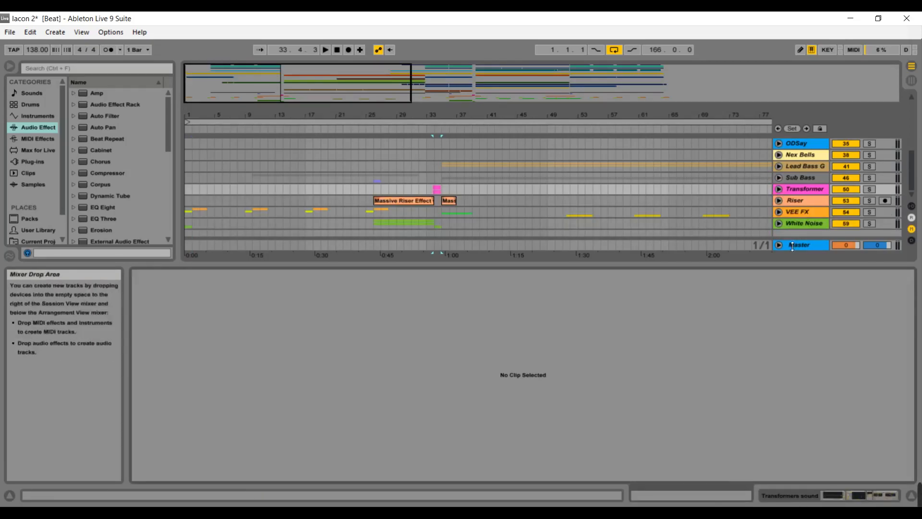
Open the Transformer group's device chain and scroll through its effects.
double_click(800, 187)
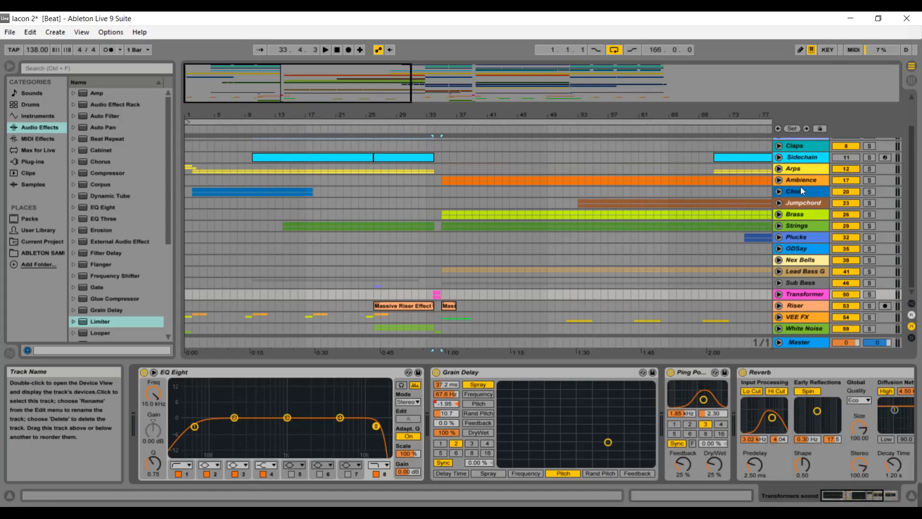
mouse_move(830, 494)
left_mouse_down()
mouse_move(846, 492)
mouse_move(822, 492)
mouse_move(840, 491)
left_mouse_up()
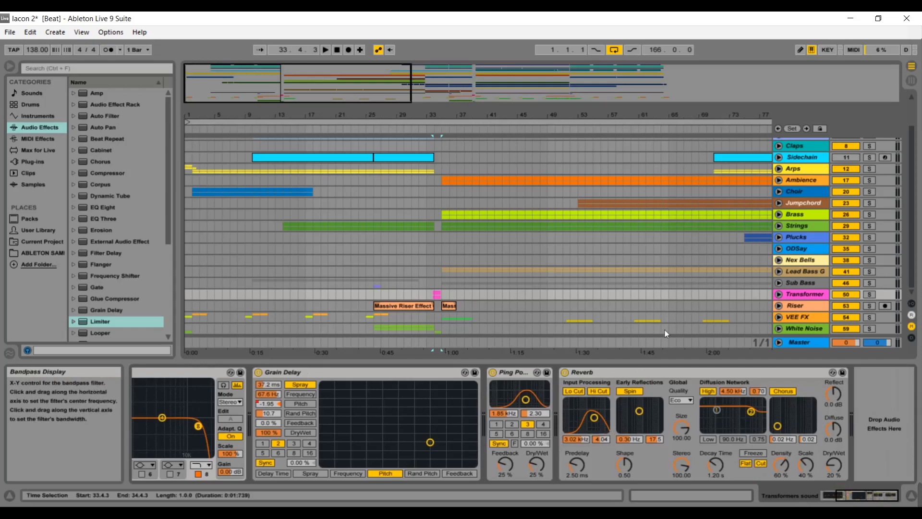
Solo the Transformer group and start playback from around bar 33.
left_click(869, 294)
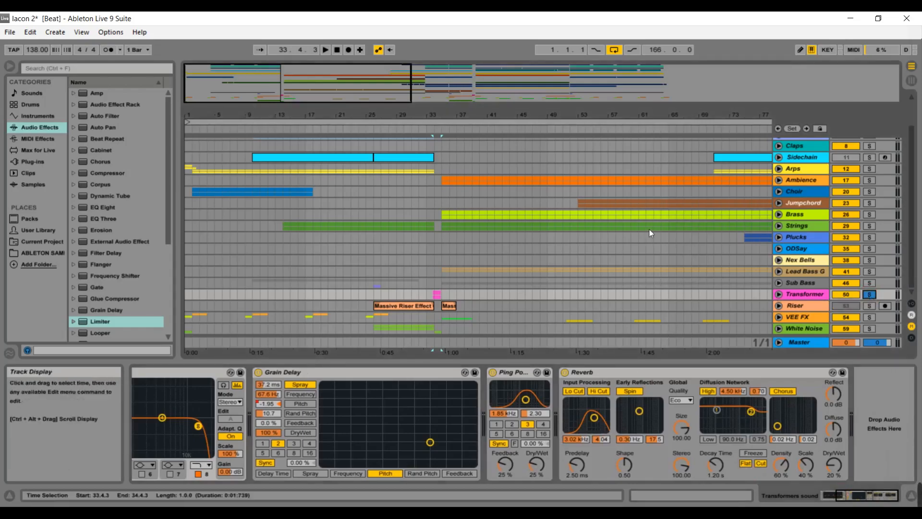
left_click(432, 135)
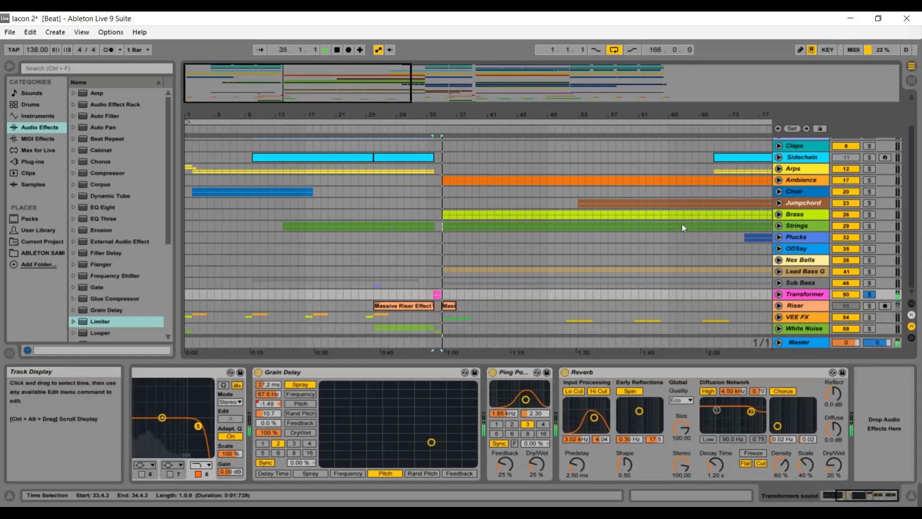
key("space")
Unfold the Transformer group and its first Transform track's volume automation, zoomed in around bars 32 to 44.
left_click(779, 294)
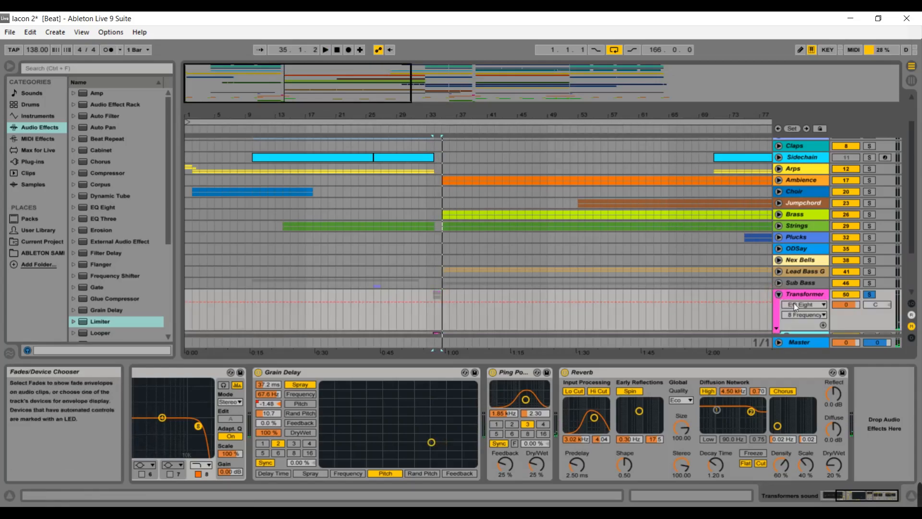
scroll(908, 258, "down", 3)
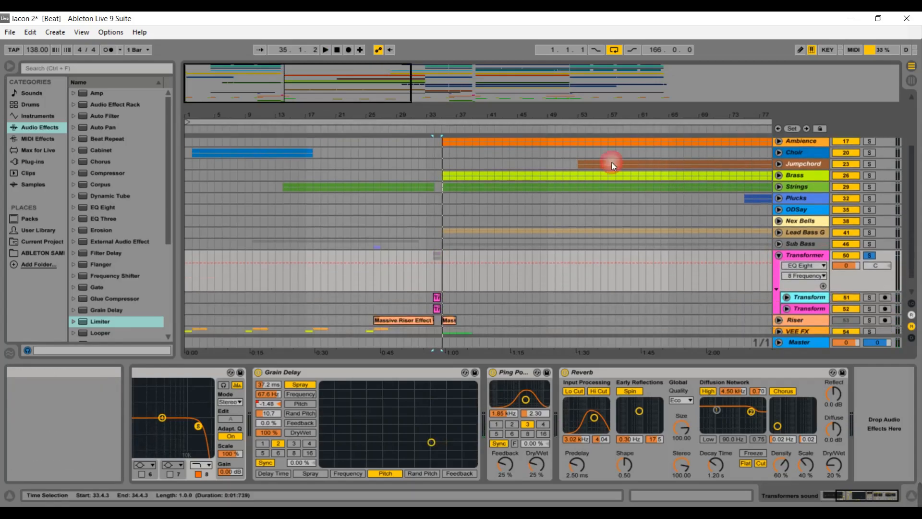
left_click_drag(304, 78, 299, 177)
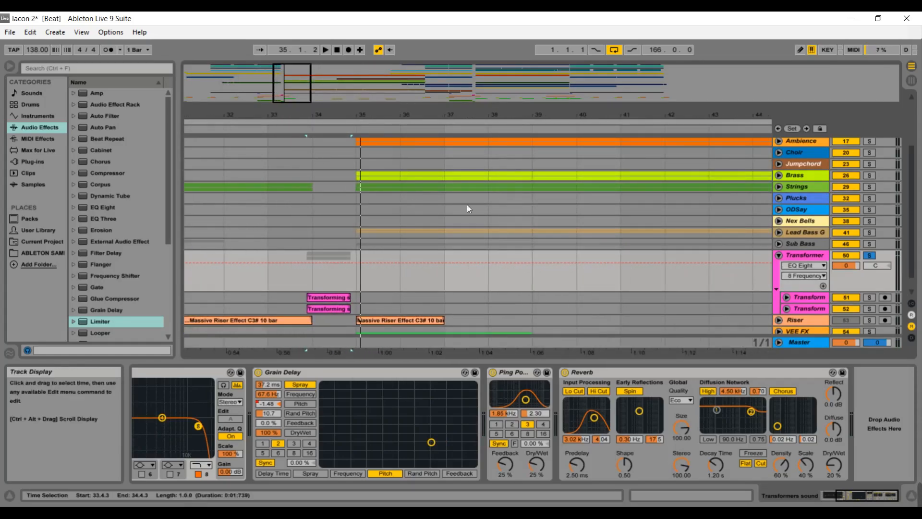
left_click(786, 296)
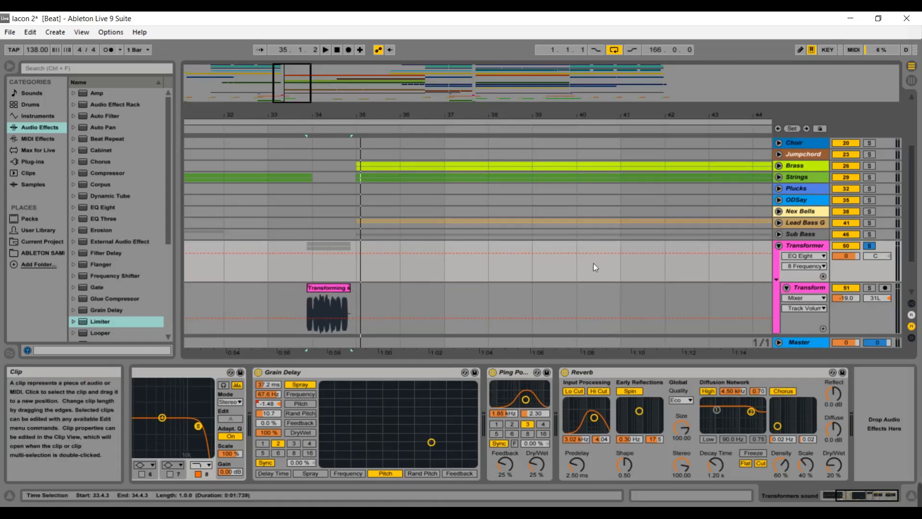
Collapse the Transformer group and zoom the arrangement back out around bar 33.
left_click(779, 245)
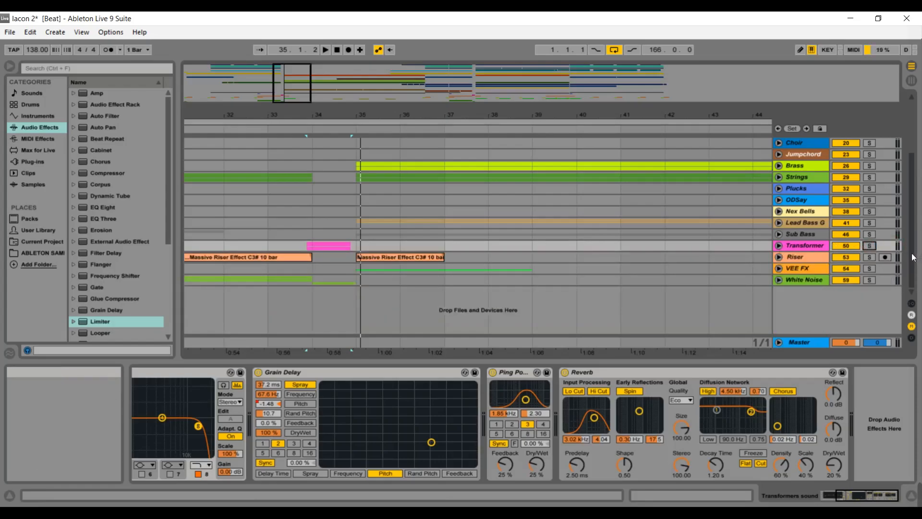
scroll(915, 256, "up", 2)
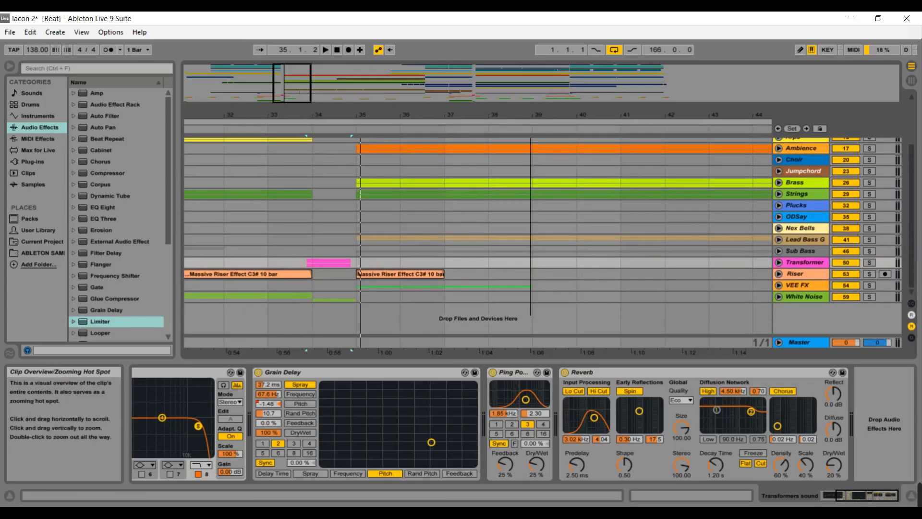
left_click_drag(306, 96, 304, 76)
left_click(387, 131)
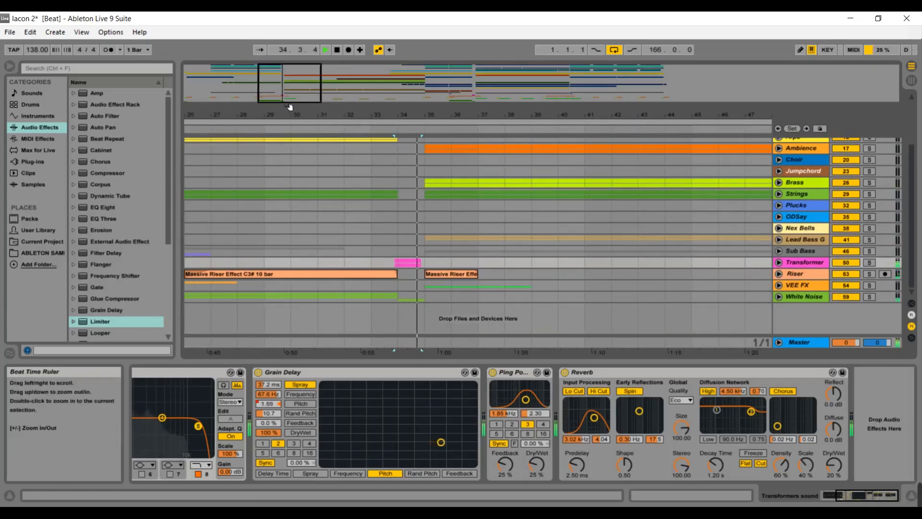
left_click_drag(293, 102, 305, 103)
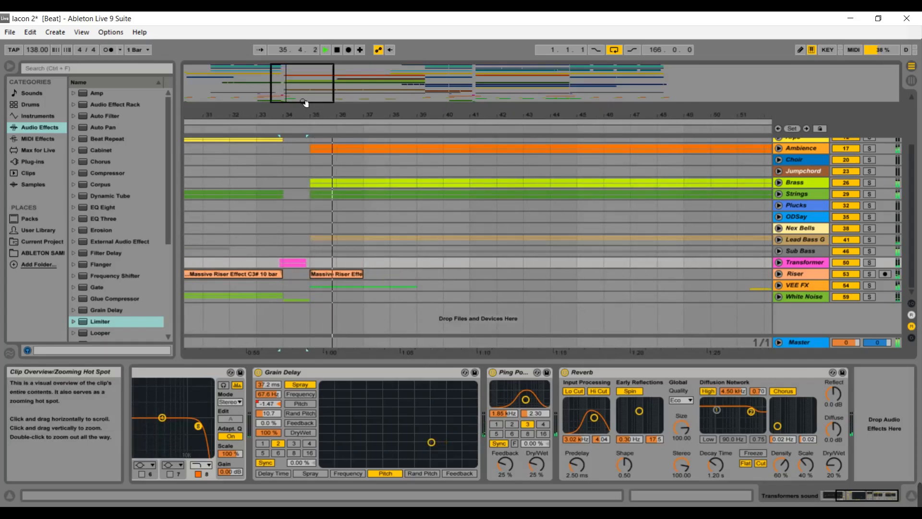
Show the Master track's device chain and stop playback.
left_click(807, 342)
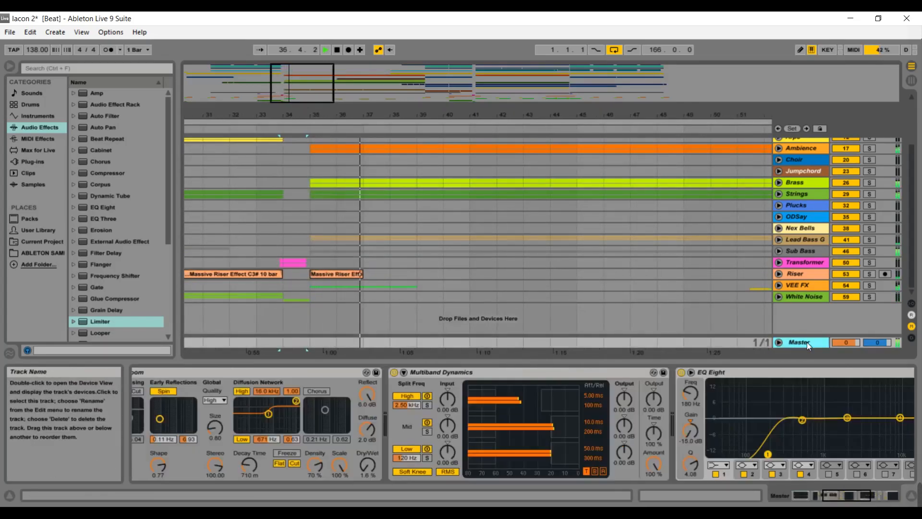
key("space")
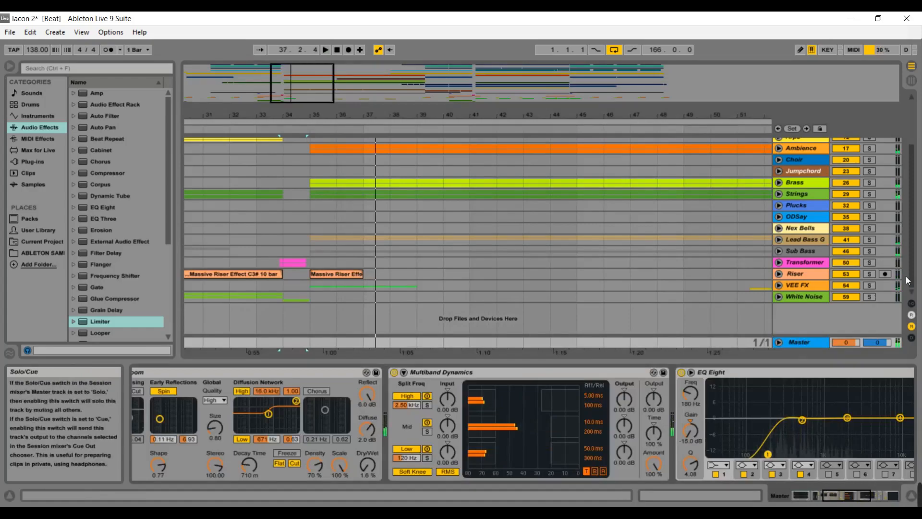
Unfold the Lead Bass G group and select its 42 Bass-A track.
scroll(915, 260, "up", 3)
scroll(915, 260, "up", 3)
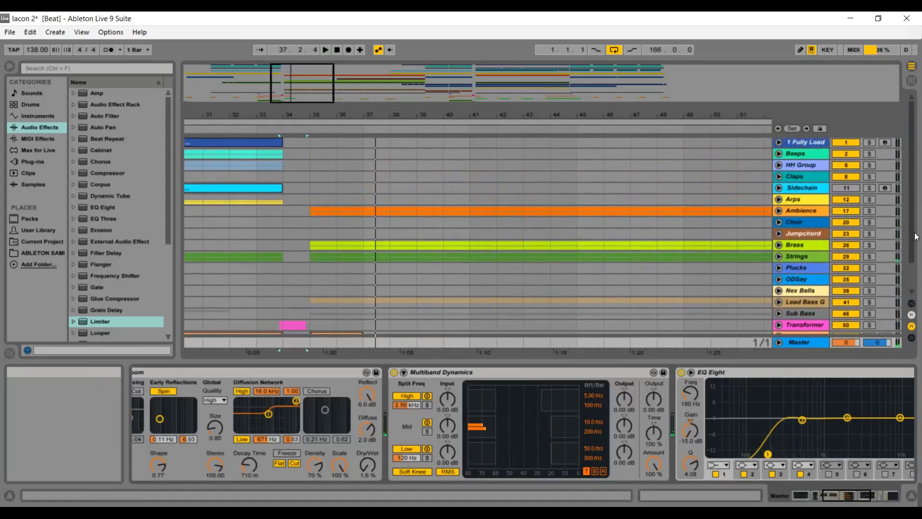
left_click_drag(317, 107, 351, 107)
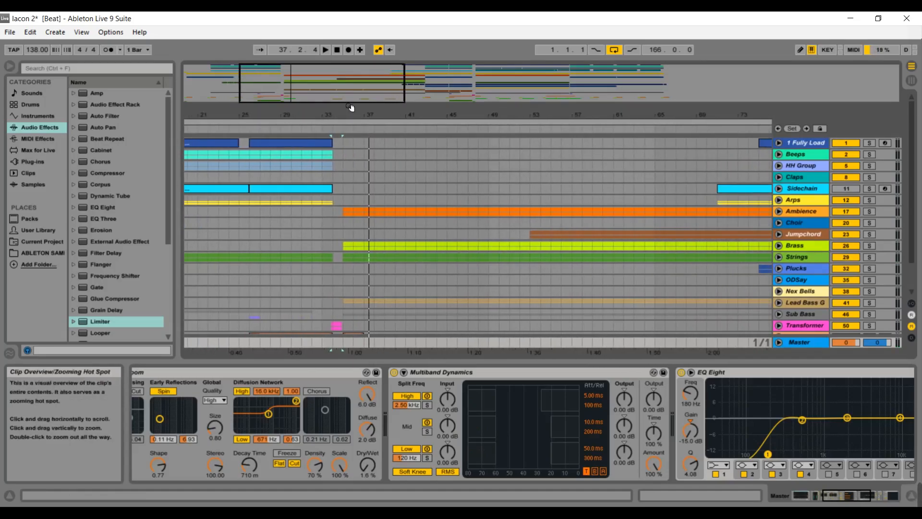
left_click_drag(351, 107, 368, 114)
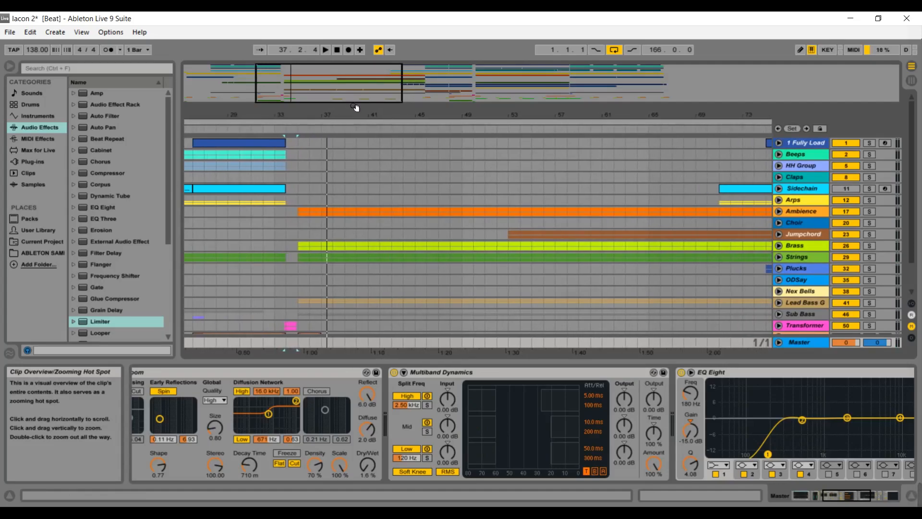
left_click(778, 303)
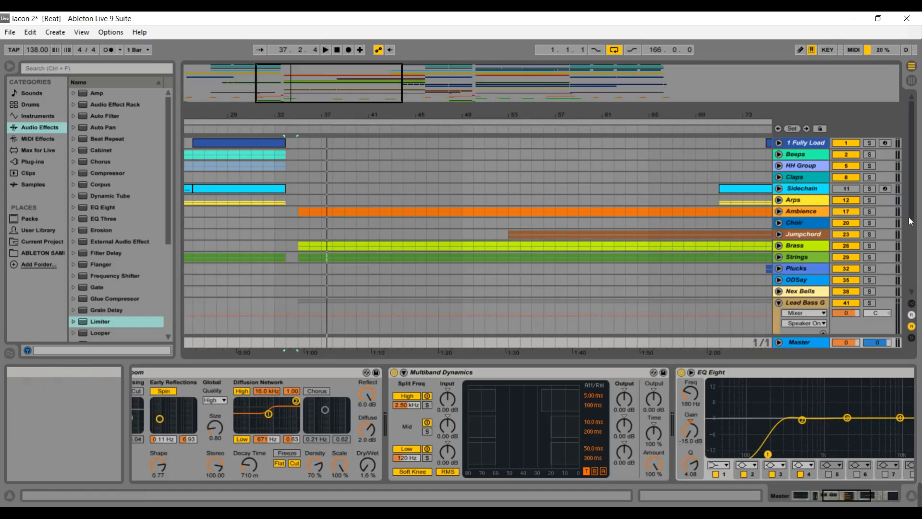
scroll(912, 216, "down", 3)
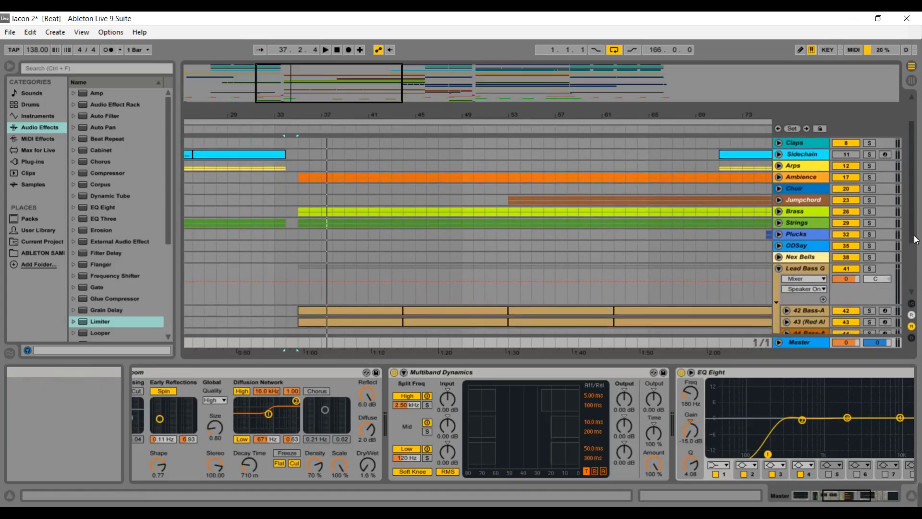
left_click(811, 310)
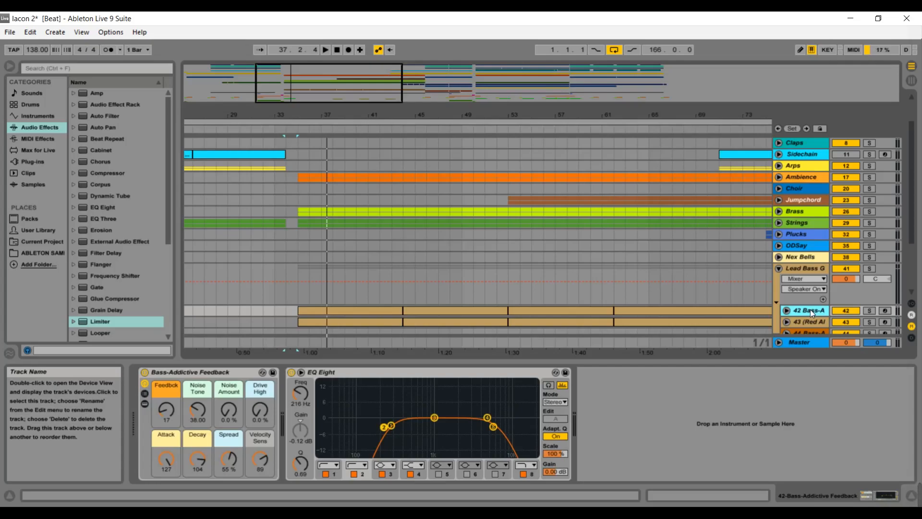
Switch between the 42 Bass-A and 43 (Red Al) tracks to compare their instruments.
left_click(808, 323)
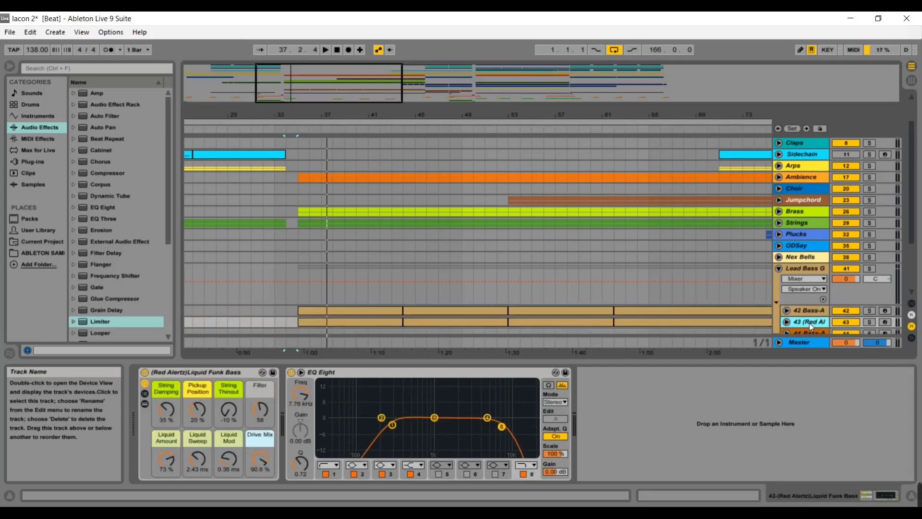
left_click(812, 310)
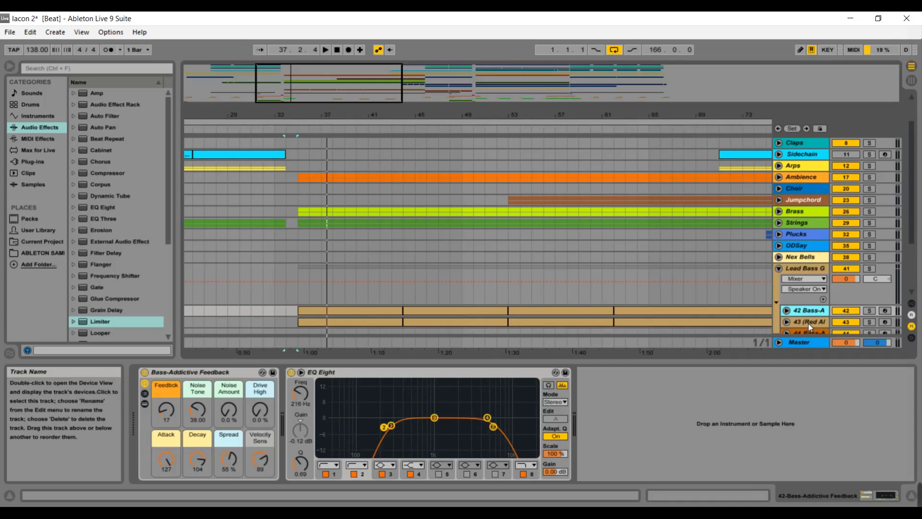
left_click(808, 324)
left_click(814, 310)
Collapse the Lead Bass G group, unfold the Brass group and select its 27 Release track.
left_click(779, 267)
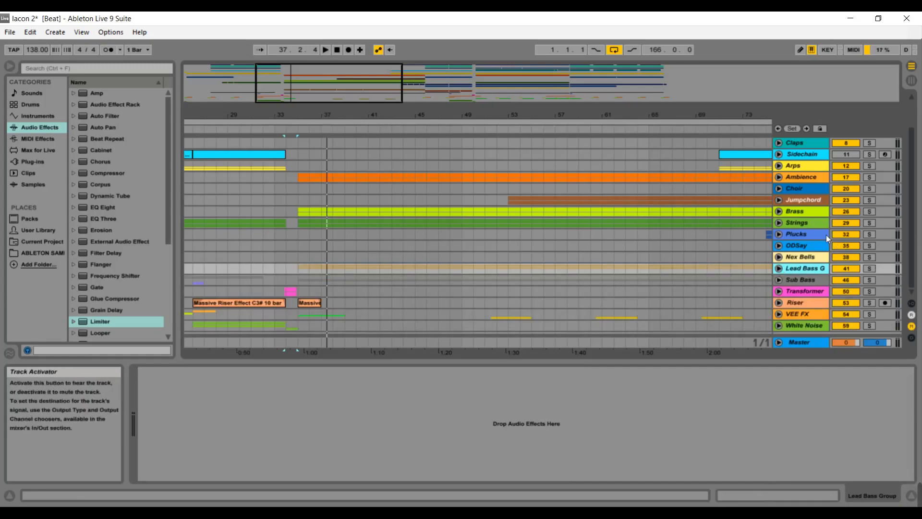
left_click(779, 212)
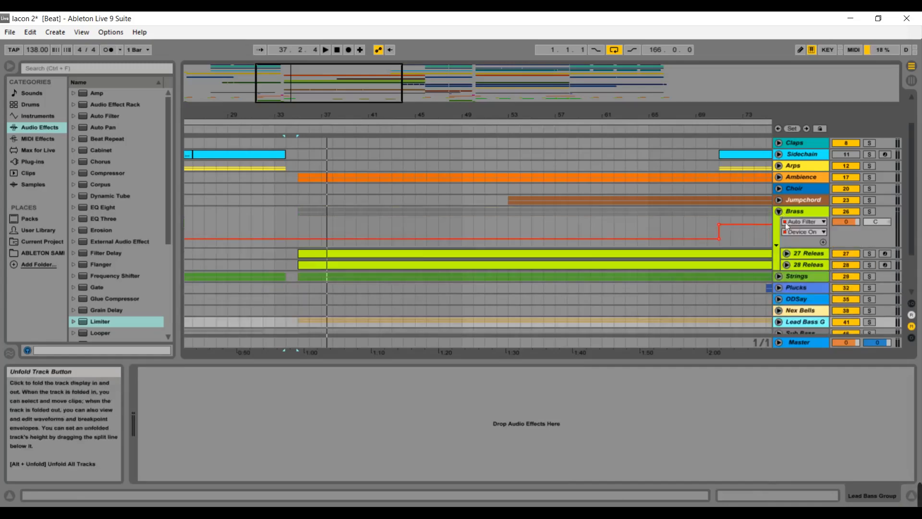
left_click(801, 257)
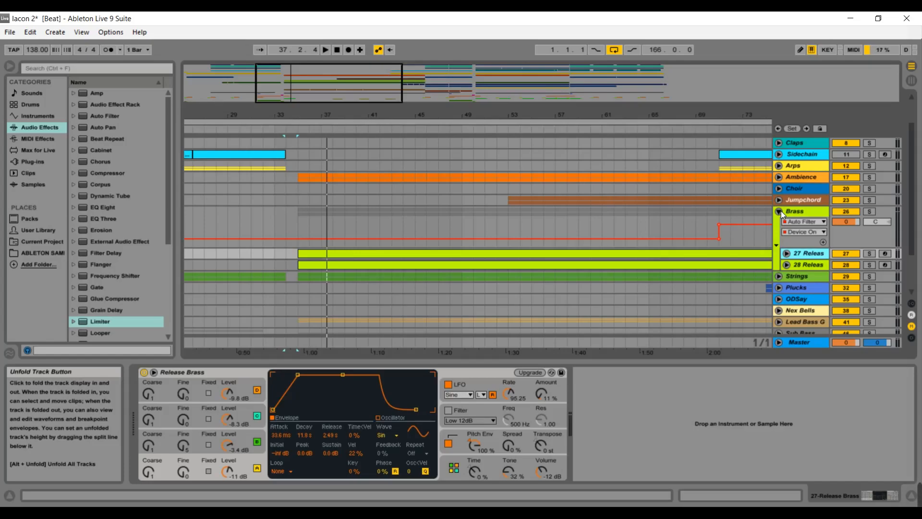
Briefly unfold and fold the 27 Release track, then collapse the Brass group.
left_click(787, 254)
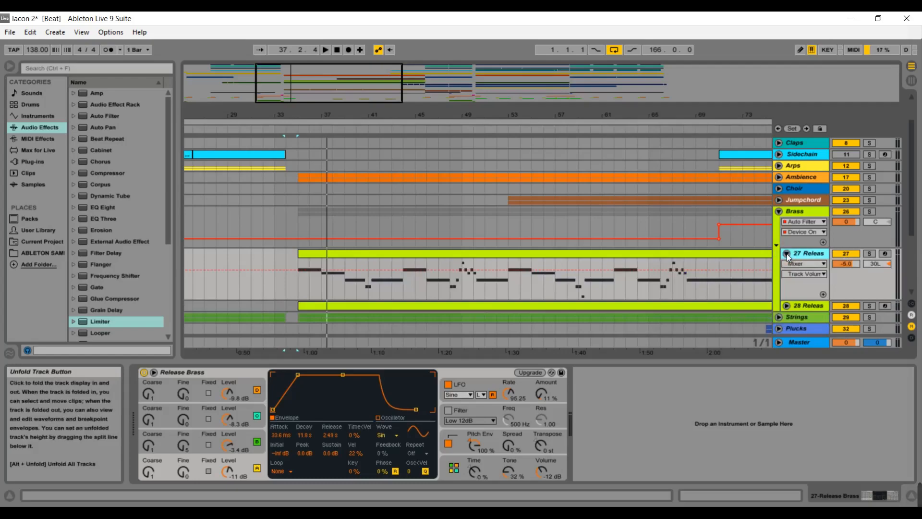
left_click(787, 254)
left_click(779, 212)
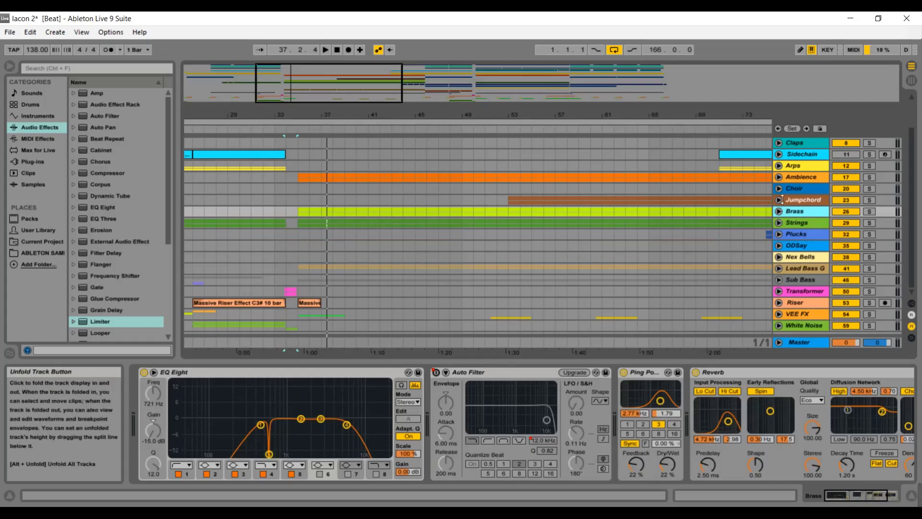
Briefly unfold and fold the Ambience group.
left_click(779, 177)
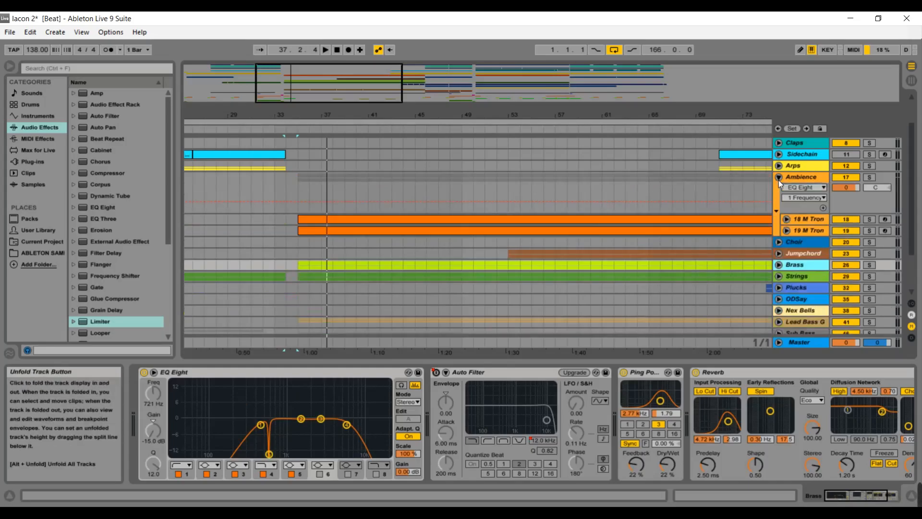
left_click(779, 177)
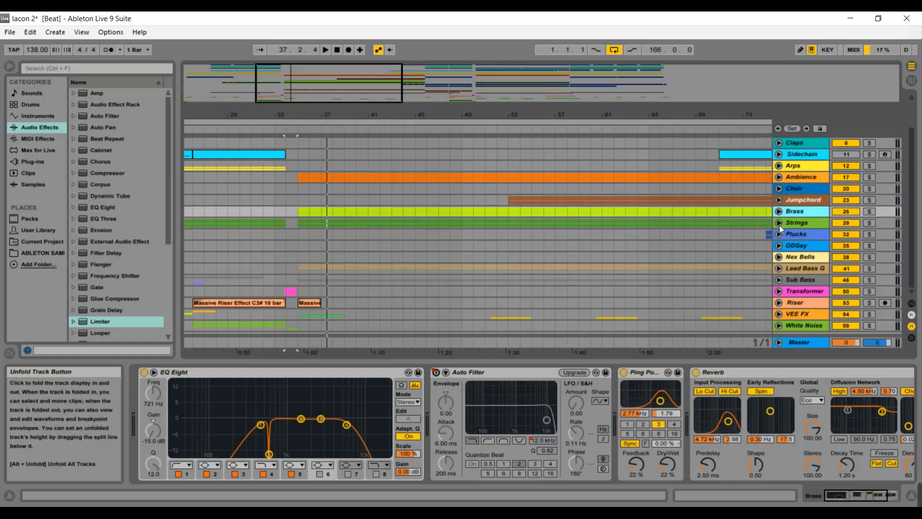
Unfold and solo the Lead Bass G group.
left_click(779, 267)
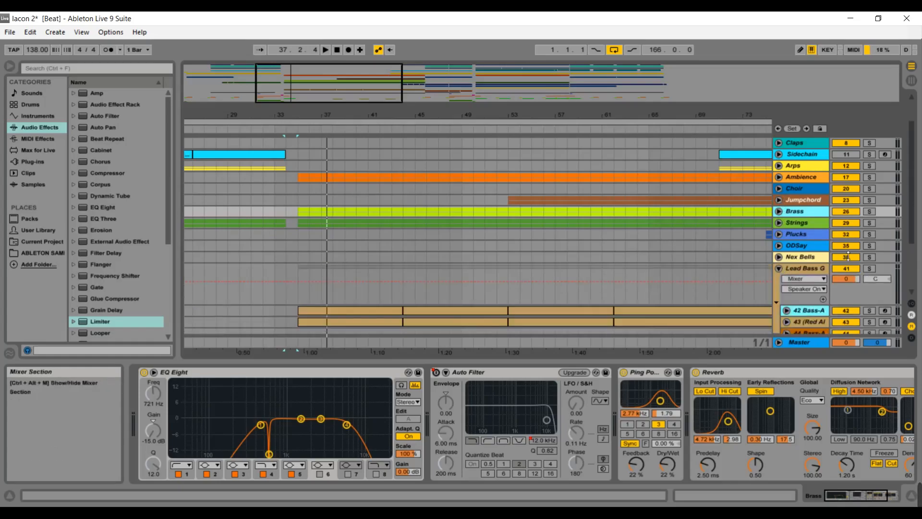
left_click(868, 268)
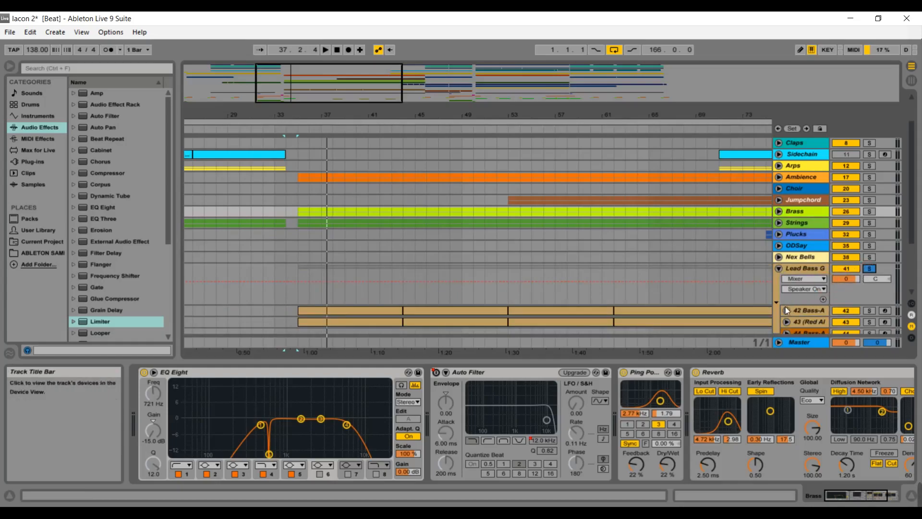
Unfold the 42 Bass-A track's automation and play from around bar 33.
left_click(786, 310)
left_click_drag(913, 225, 914, 255)
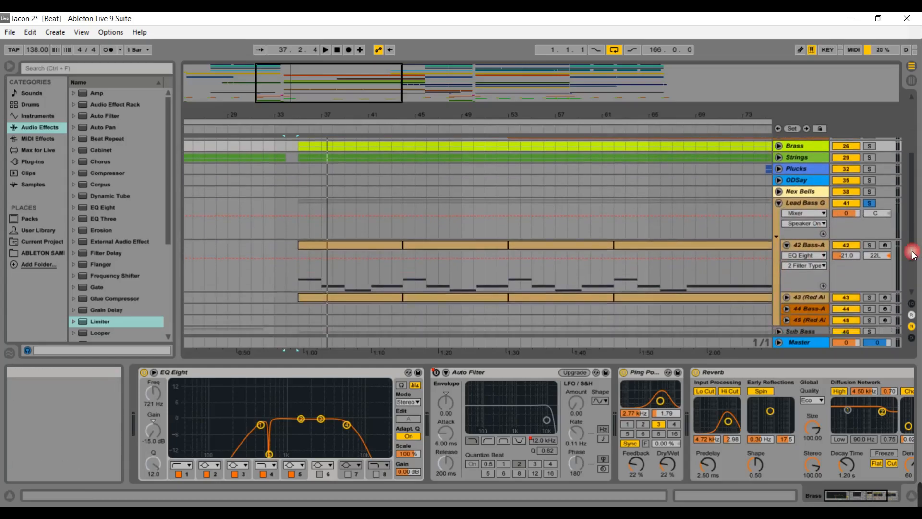
left_click(299, 134)
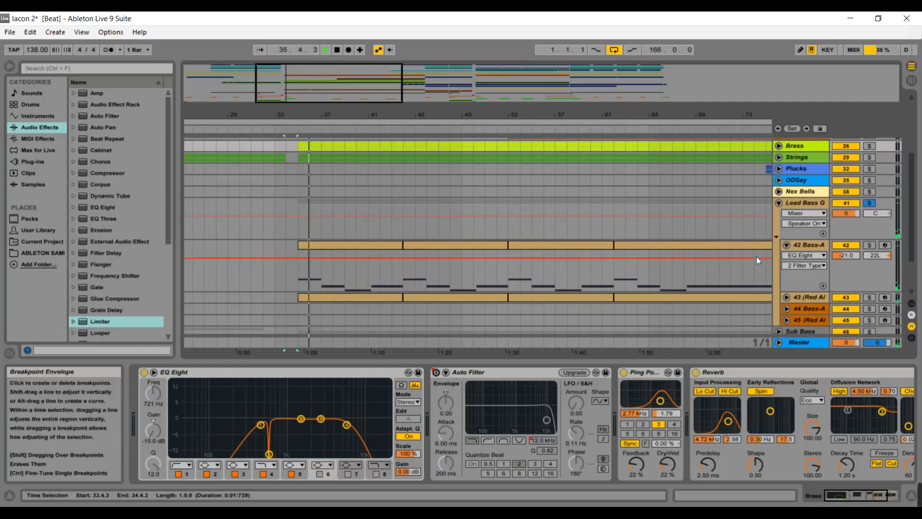
Select the 42 Bass-A track to view its devices, then fold the Lead Bass G group.
left_click(814, 241)
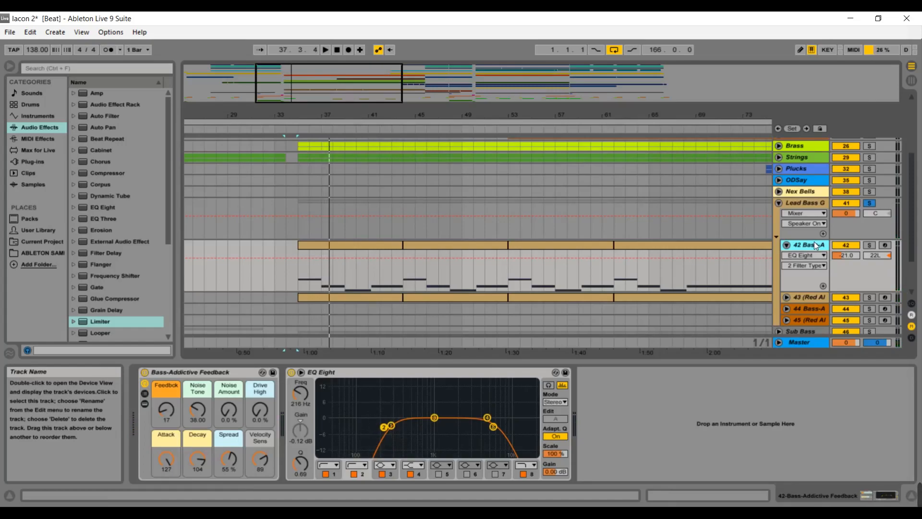
left_click(778, 203)
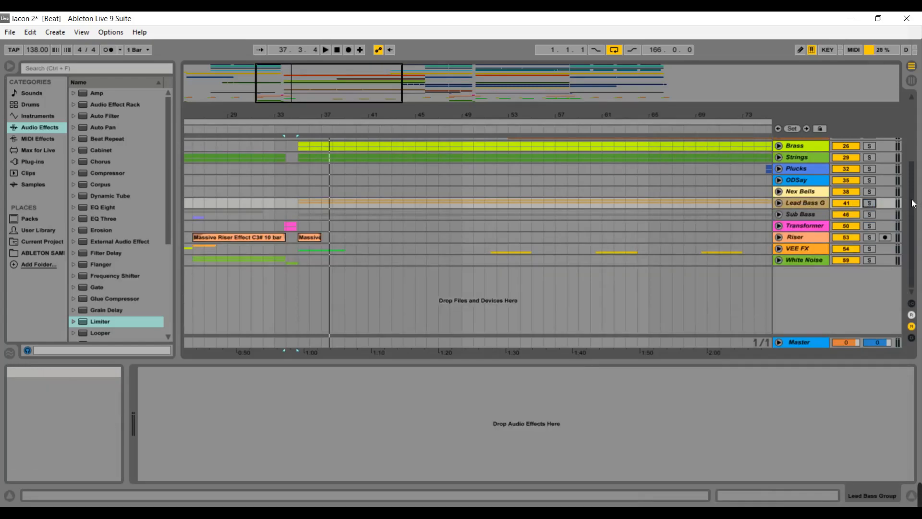
Unfold the Strings group, select the 30 Nexus track to view its devices, and fold the group again.
scroll(905, 177, "up", 3)
scroll(904, 177, "up", 2)
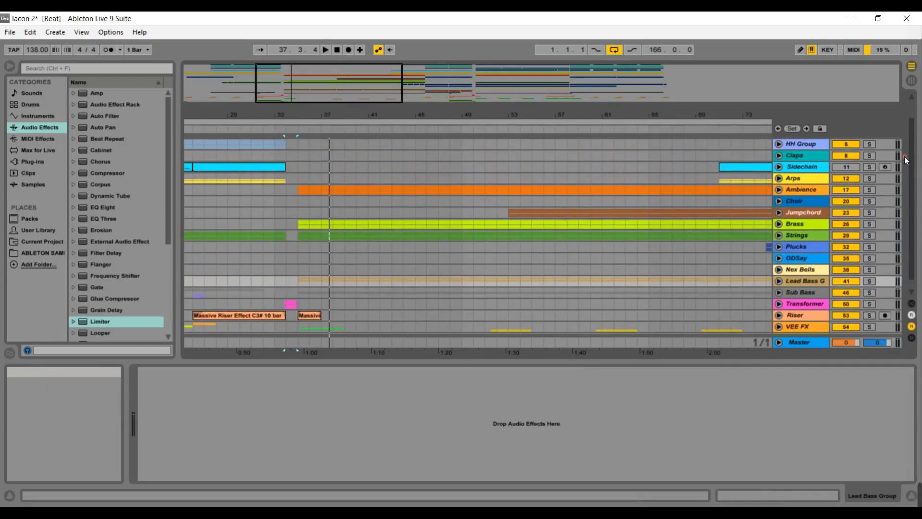
left_click(779, 236)
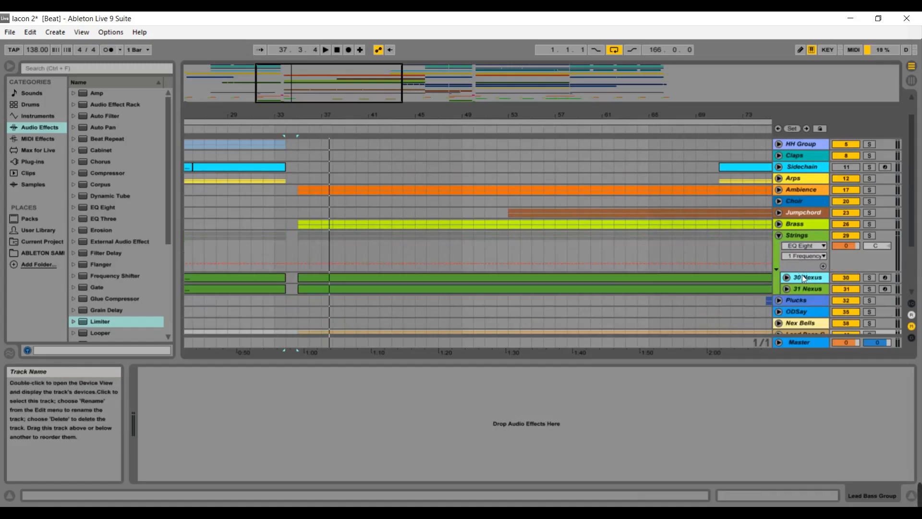
left_click(803, 278)
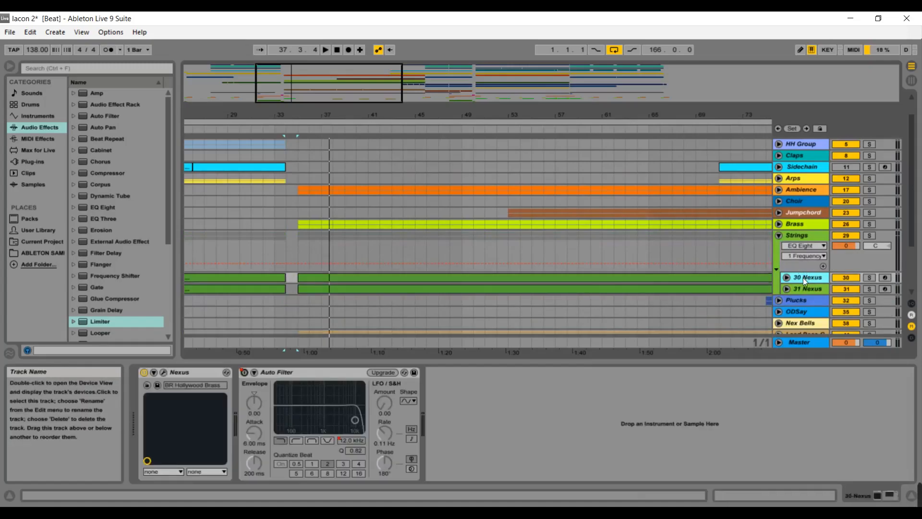
left_click(779, 236)
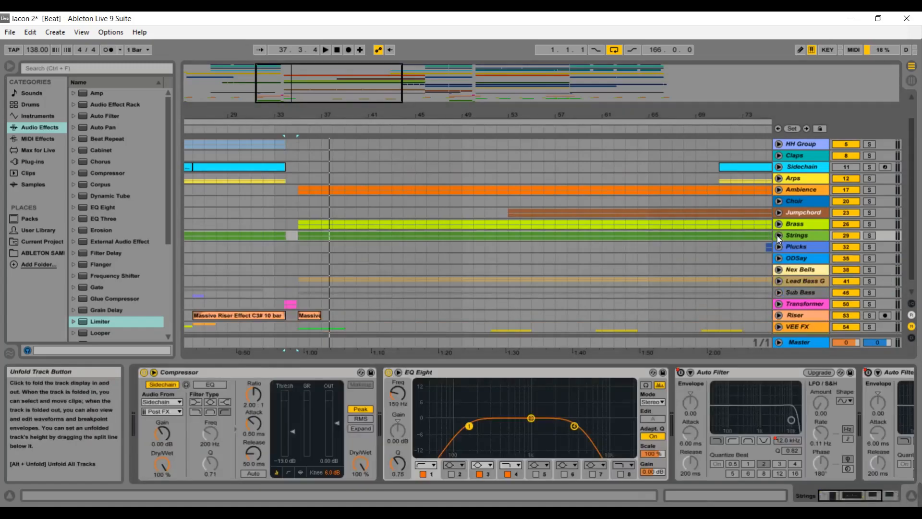
Unfold the Ambience group and its 18 M Tron track, opening the clip's notes and the M Tron Strings device.
left_click(778, 190)
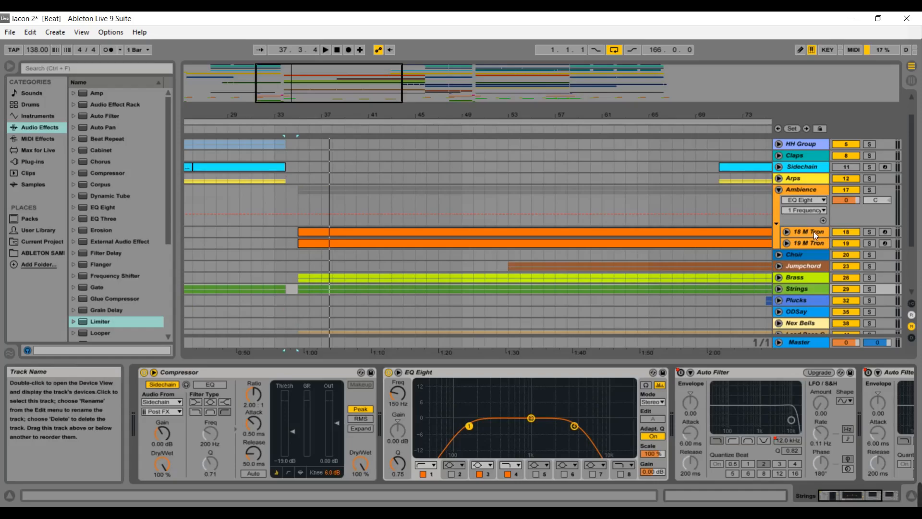
left_click(779, 190)
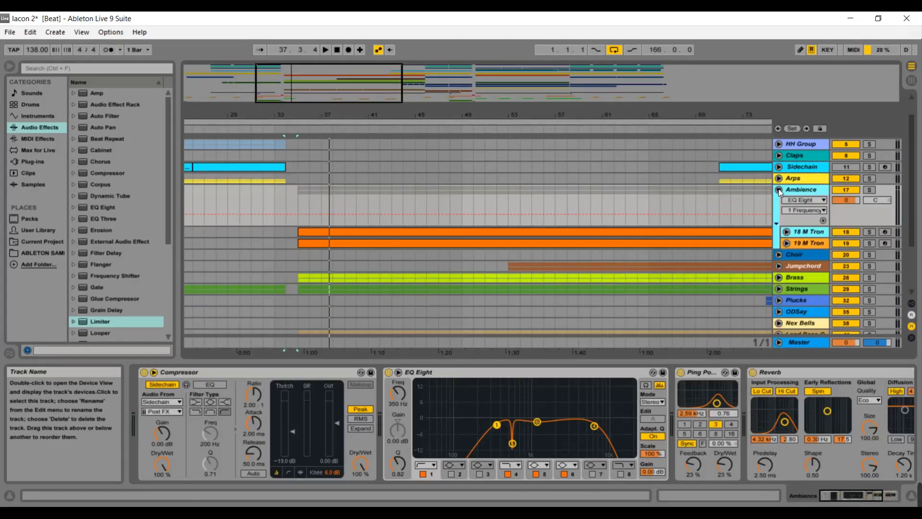
left_click(787, 232)
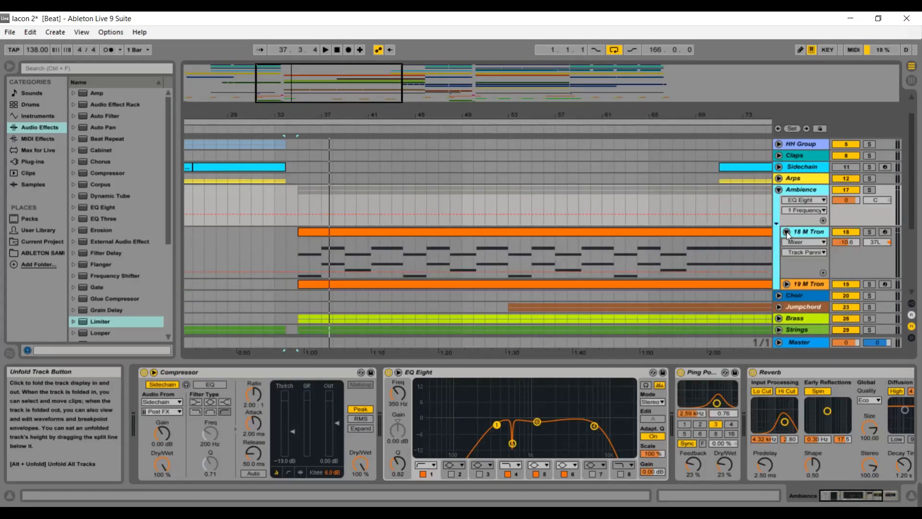
left_click(505, 232)
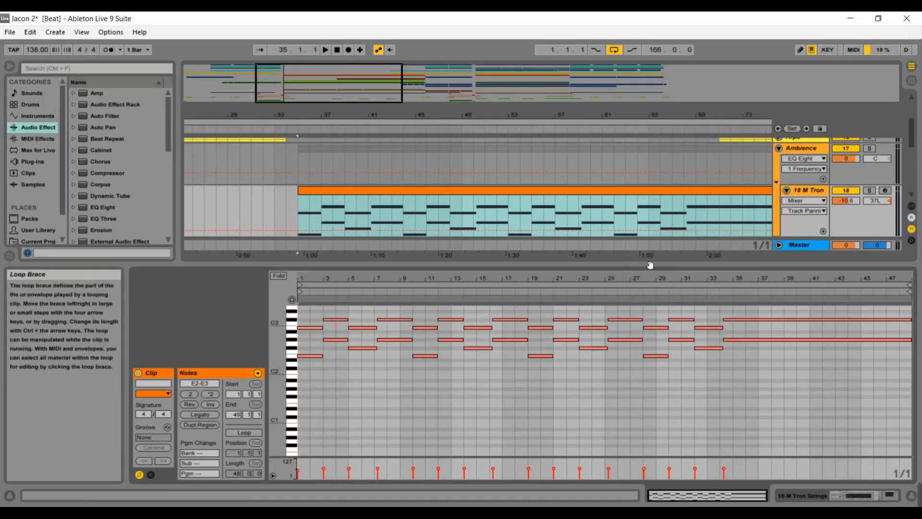
left_click(818, 193)
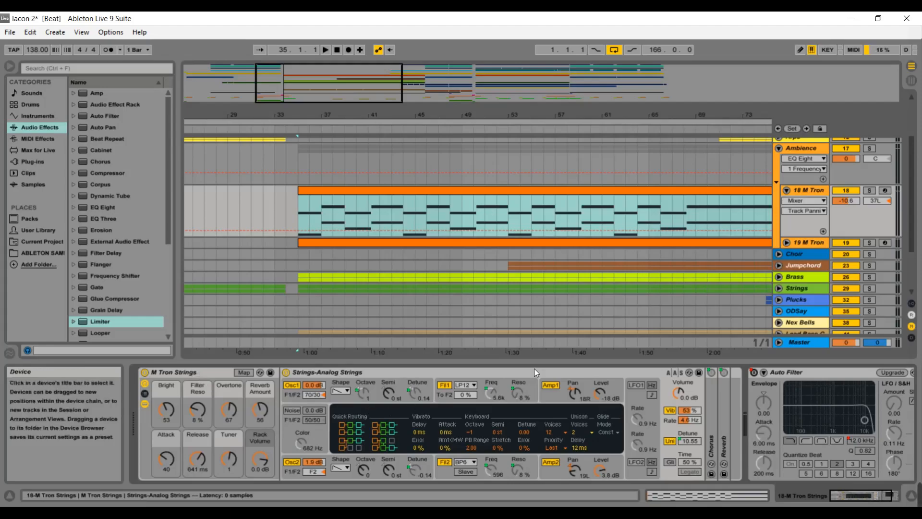
Solo the Ambience group, play from bar 35 while viewing the Master devices, then remove the solo.
left_click(869, 149)
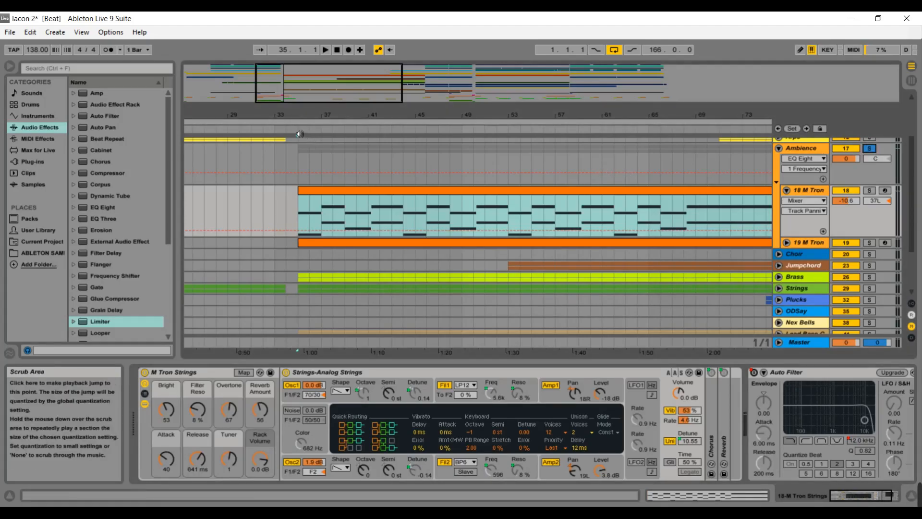
left_click(299, 134)
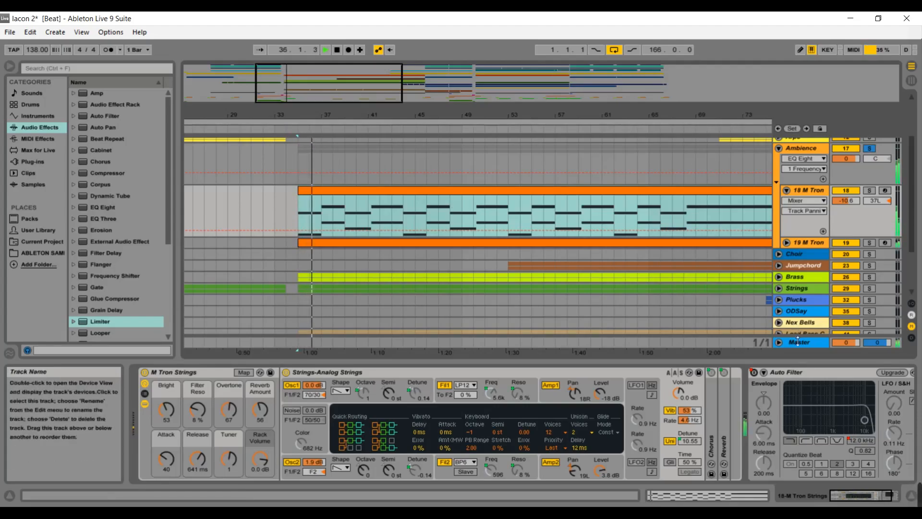
left_click(798, 343)
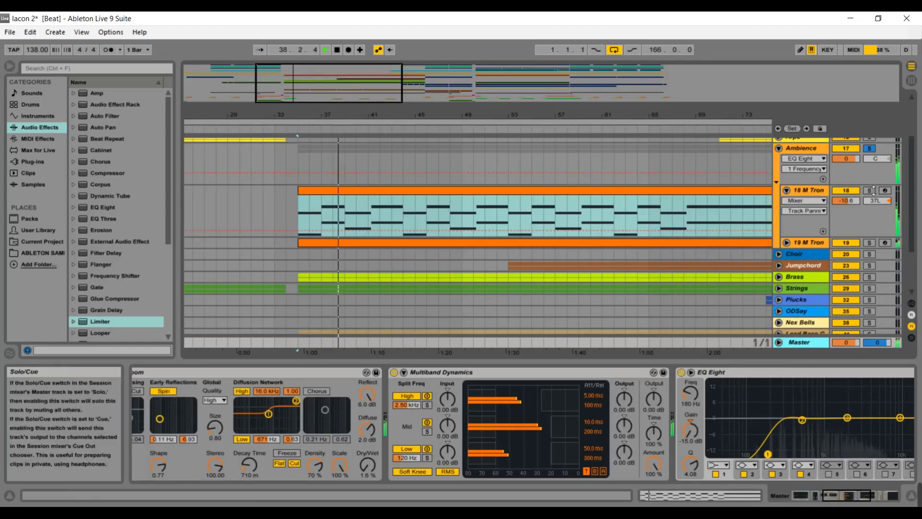
left_click(870, 148)
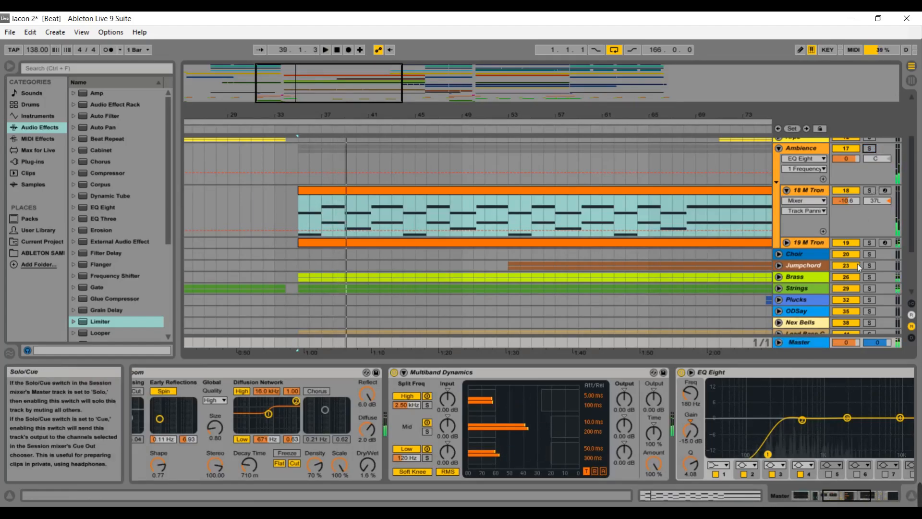
Fold the 18 M Tron track, replay the arrangement from bar 35, and stop playback.
left_click(845, 289)
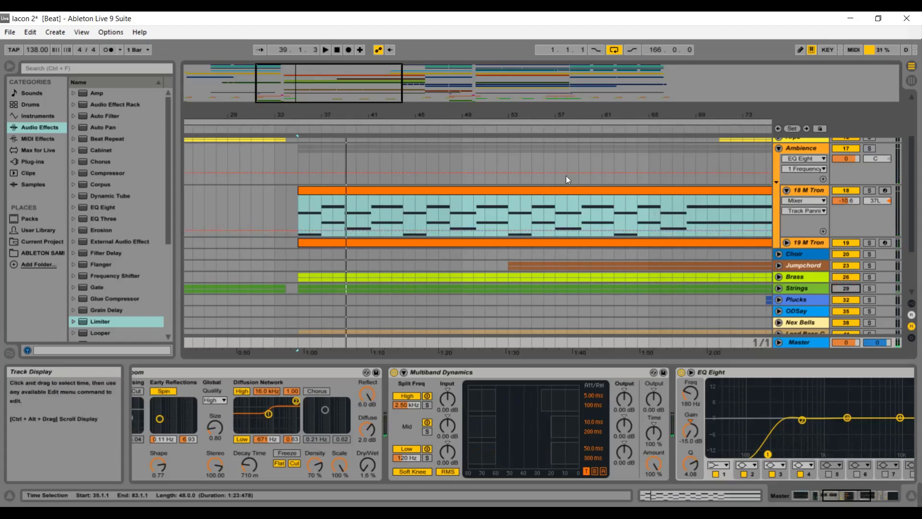
left_click(298, 132)
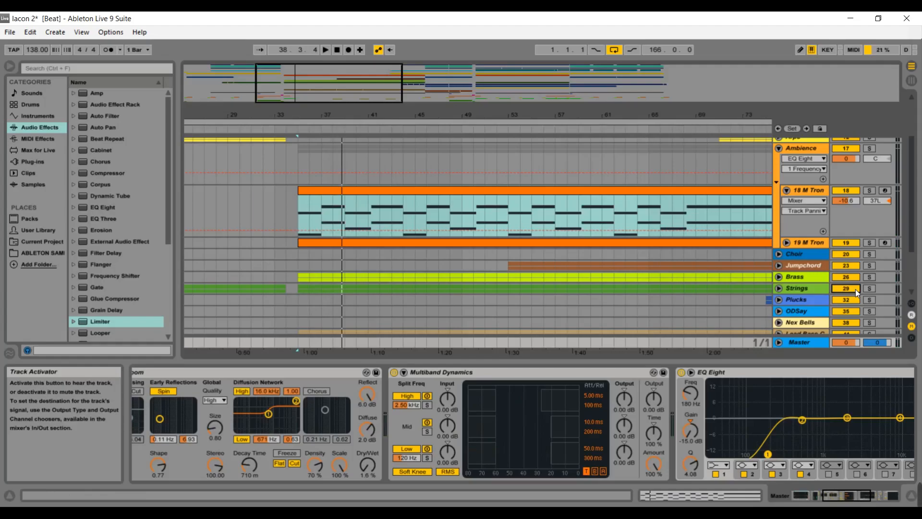
left_click(787, 190)
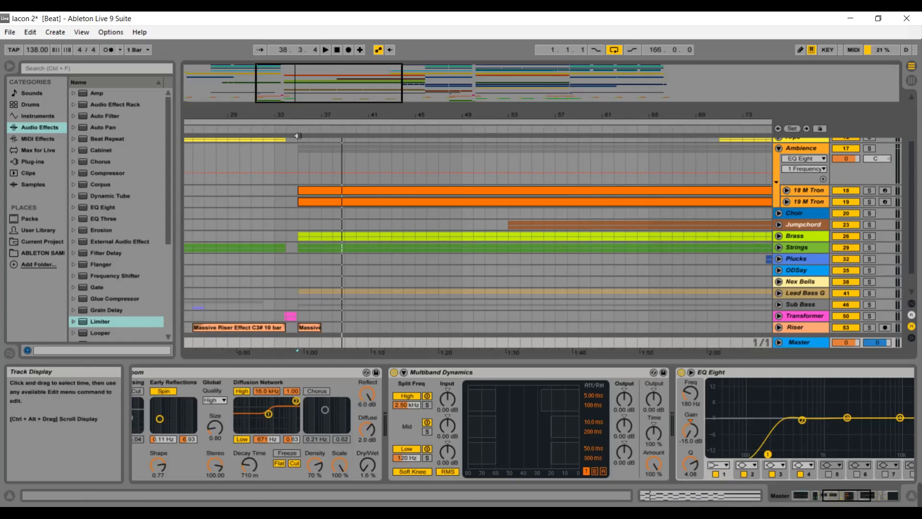
left_click(296, 134)
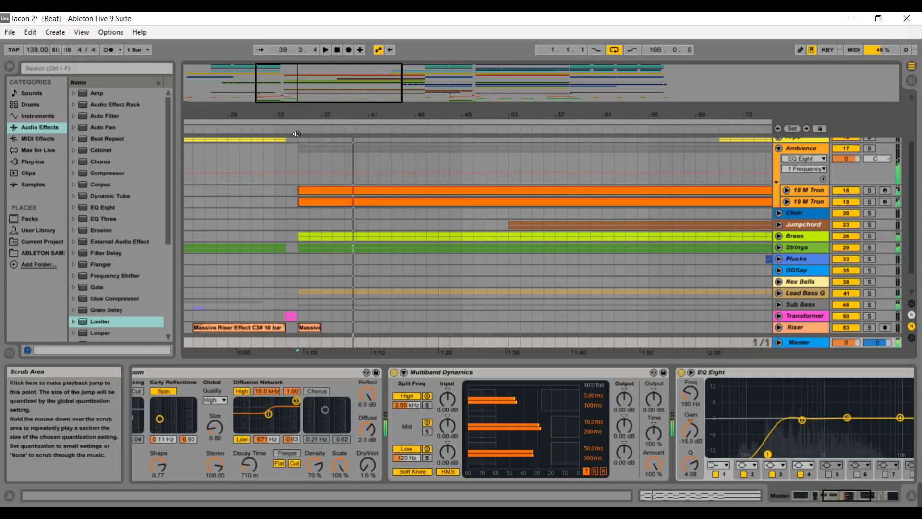
key("space")
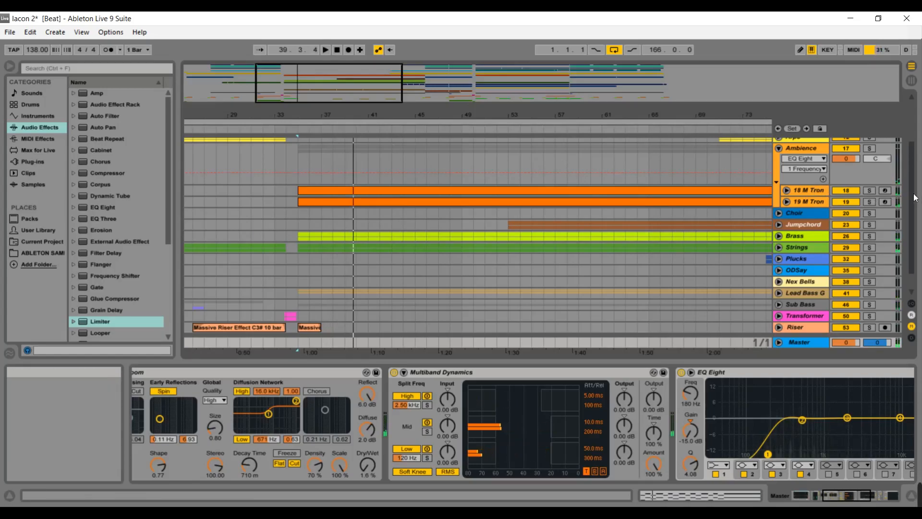
Fold the Ambience group and briefly unfold and fold the Sub Bass group.
left_click_drag(913, 198, 912, 162)
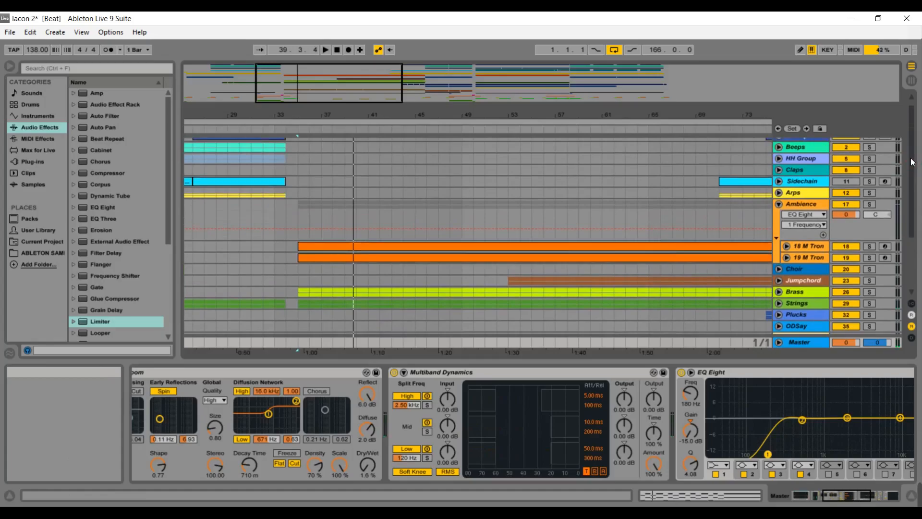
left_click(777, 204)
left_click_drag(913, 177, 913, 221)
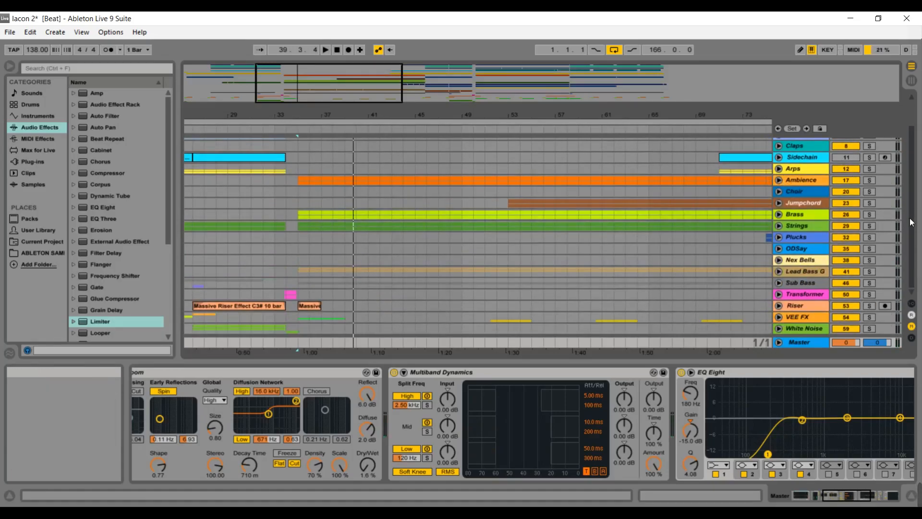
left_click(779, 283)
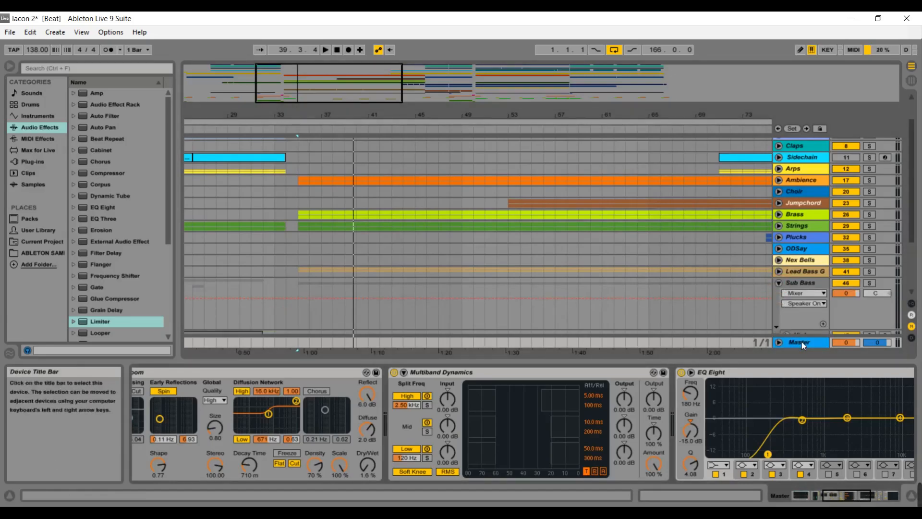
left_click(779, 282)
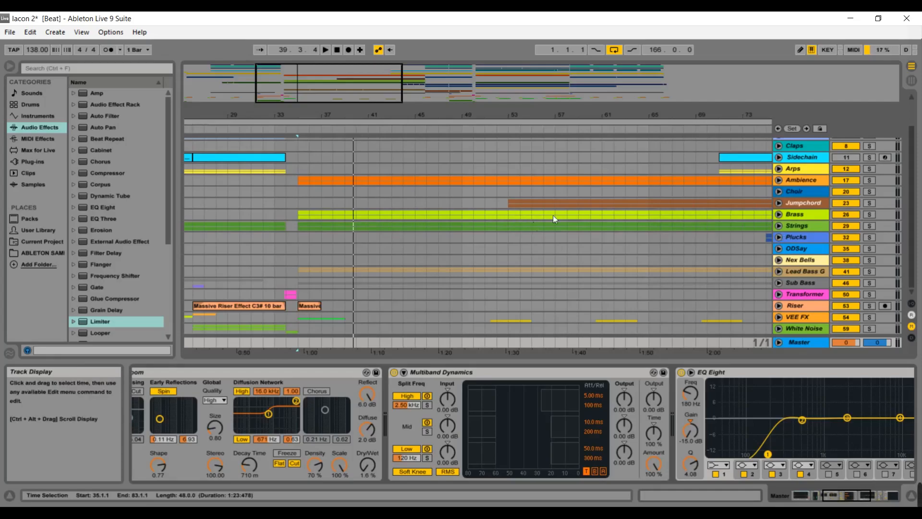
Unfold the Jumpchord group and open, then close, the Nexus instrument window on its first Jumpchord track.
left_click(779, 202)
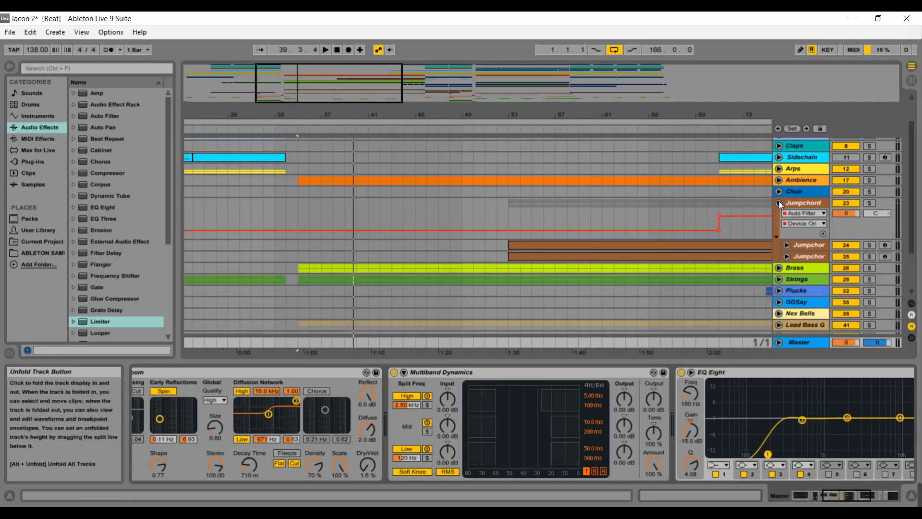
left_click(796, 244)
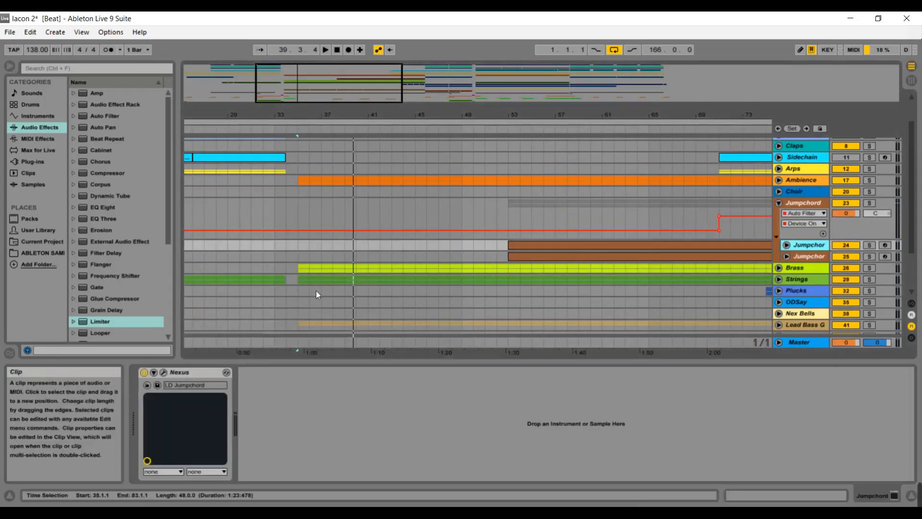
left_click(164, 373)
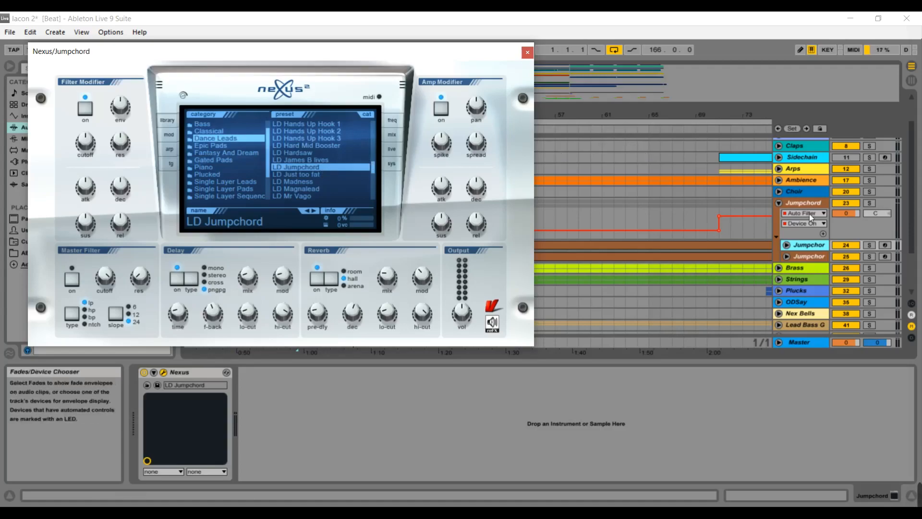
left_click(527, 52)
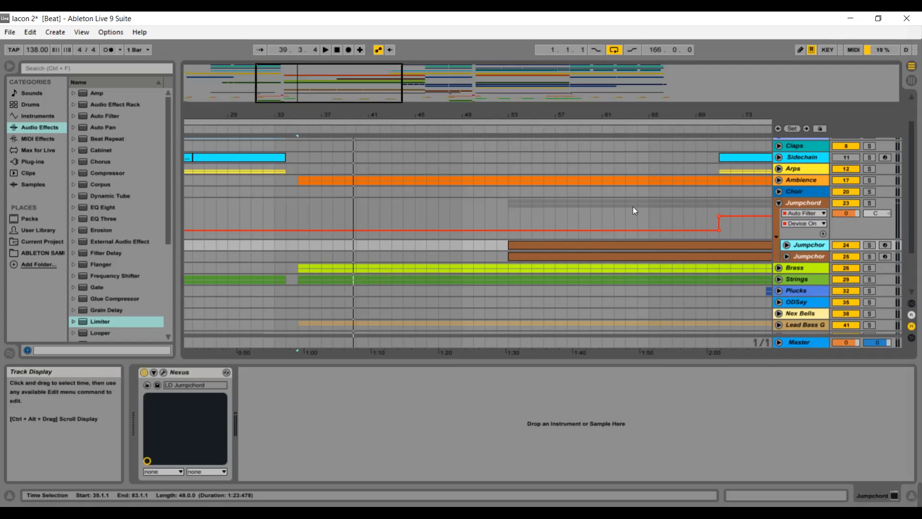
Briefly unfold and fold the 24 Jumpchord track, then play from around bar 53.
left_click(788, 245)
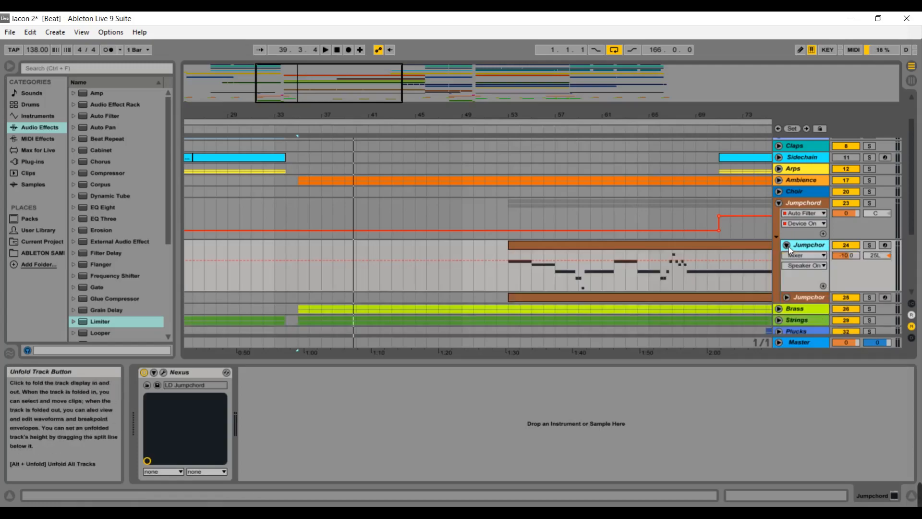
left_click(788, 245)
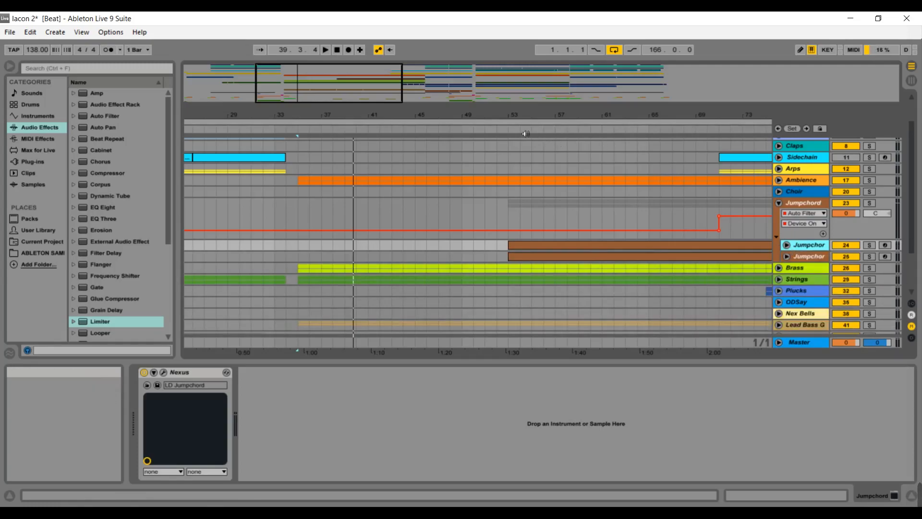
left_click(510, 135)
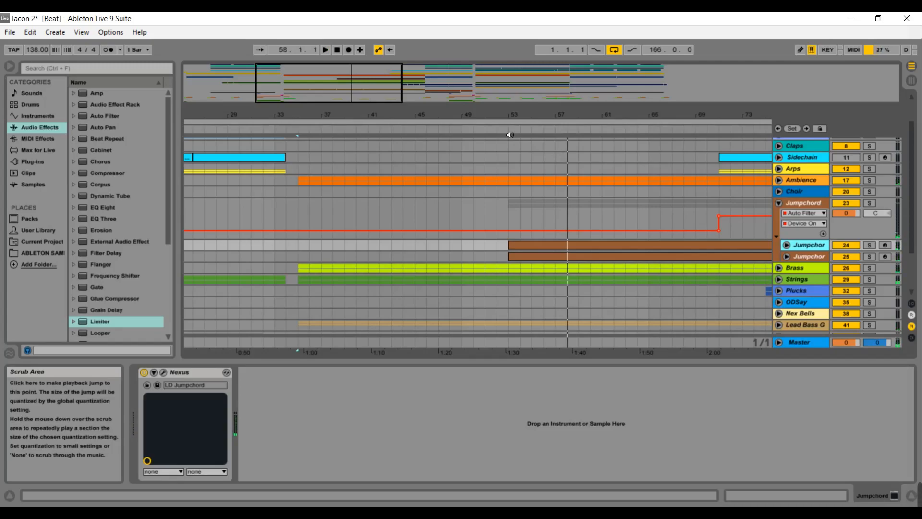
Briefly unfold and fold the Brass group, then shift and widen the arrangement view to bars 33 to 109.
left_click(779, 268)
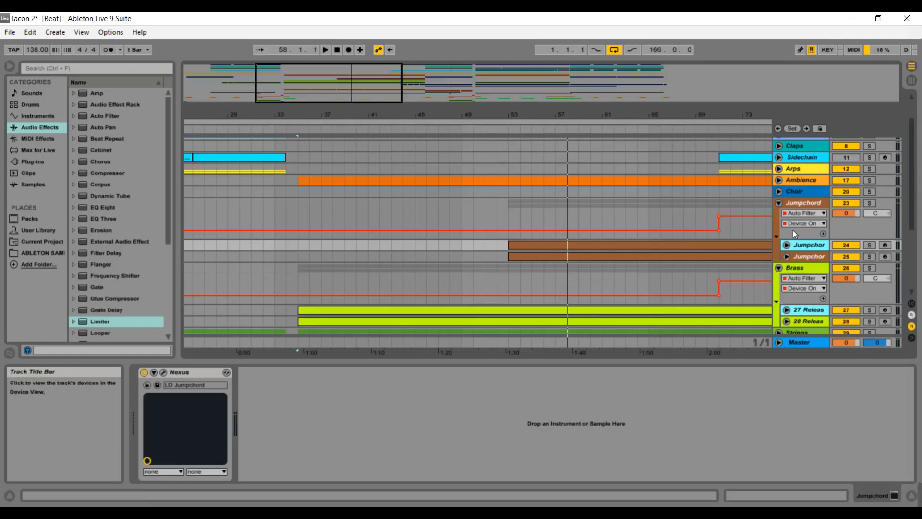
left_click(780, 268)
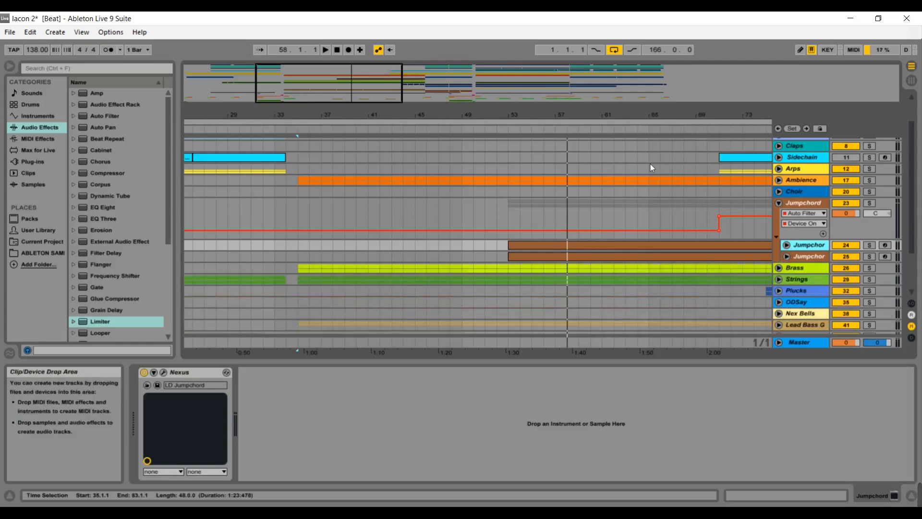
left_click_drag(537, 115, 315, 103)
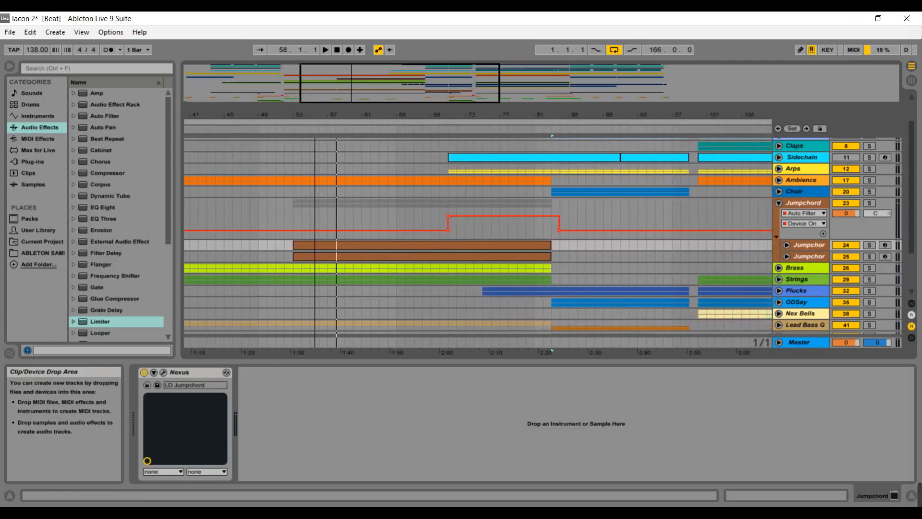
left_click_drag(430, 104, 428, 99)
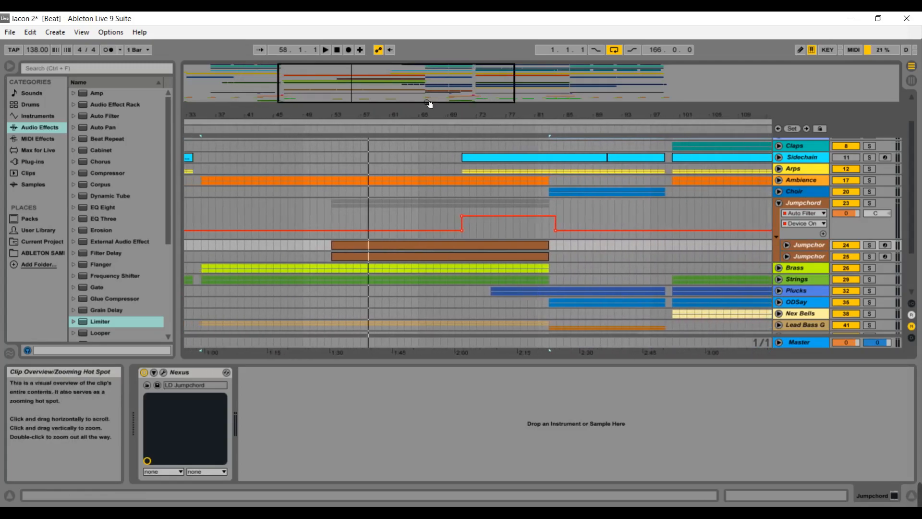
Fold the Jumpchord group and shift the arrangement view to around bars 63 to 89.
left_click(779, 203)
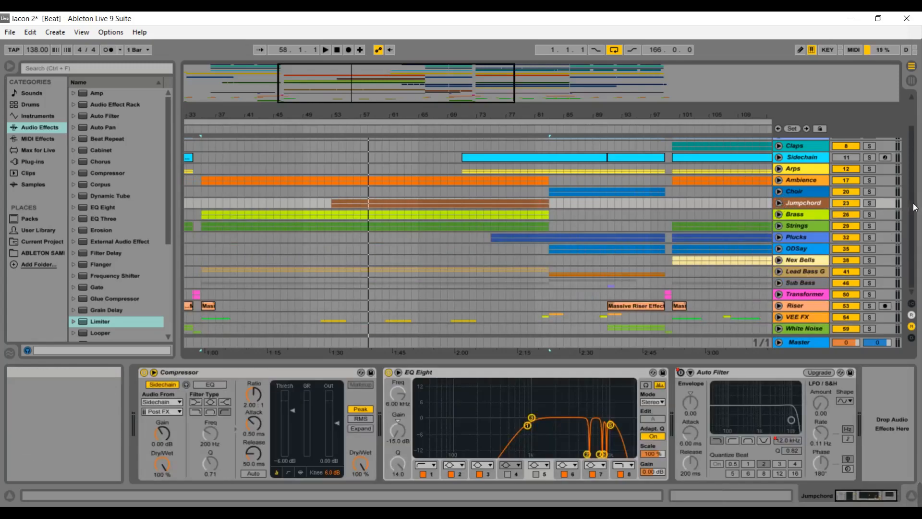
left_click_drag(915, 200, 916, 168)
left_click_drag(469, 91, 436, 92)
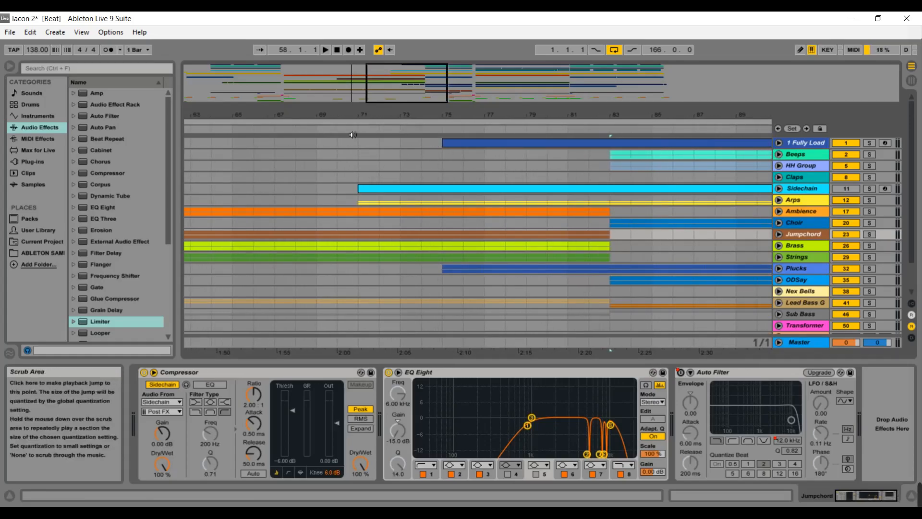
Briefly unfold and fold the 1 Fully Load group, then select the Ambience group and scroll through its device chain.
left_click(780, 143)
left_click(780, 143)
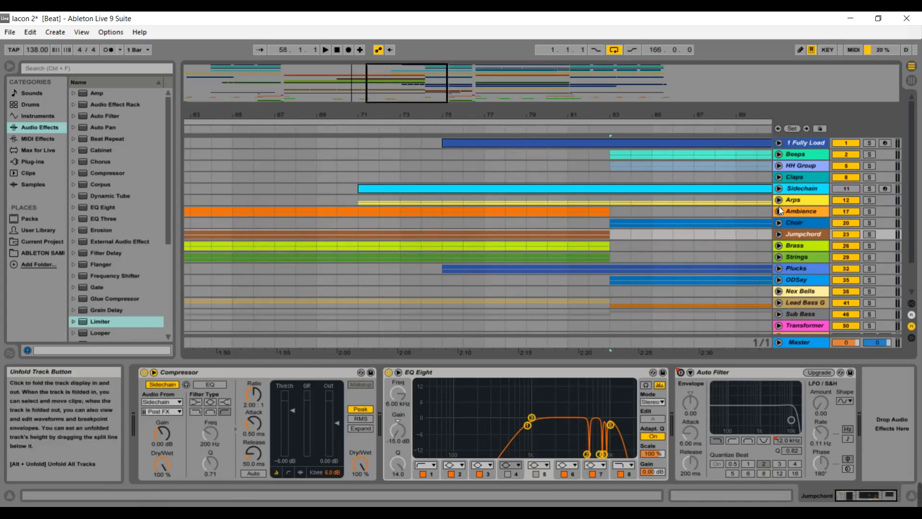
left_click(795, 212)
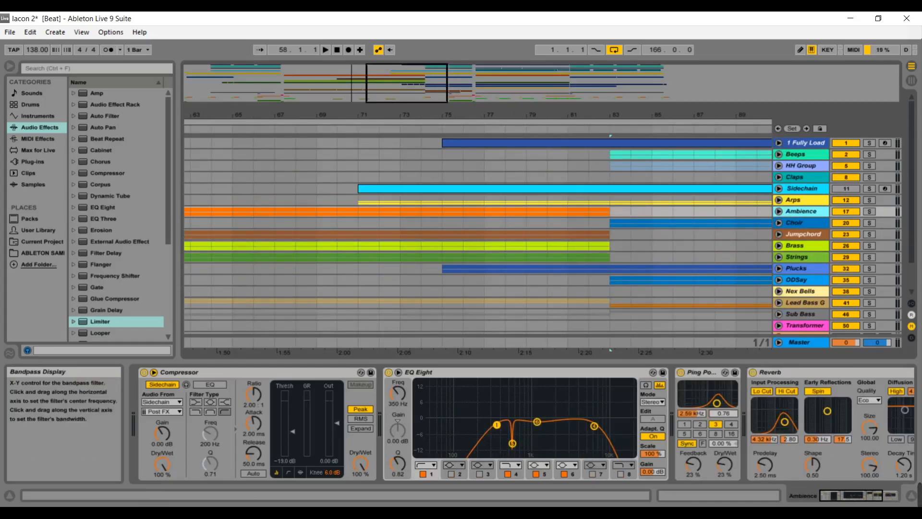
left_click(875, 495)
left_click_drag(875, 494, 811, 496)
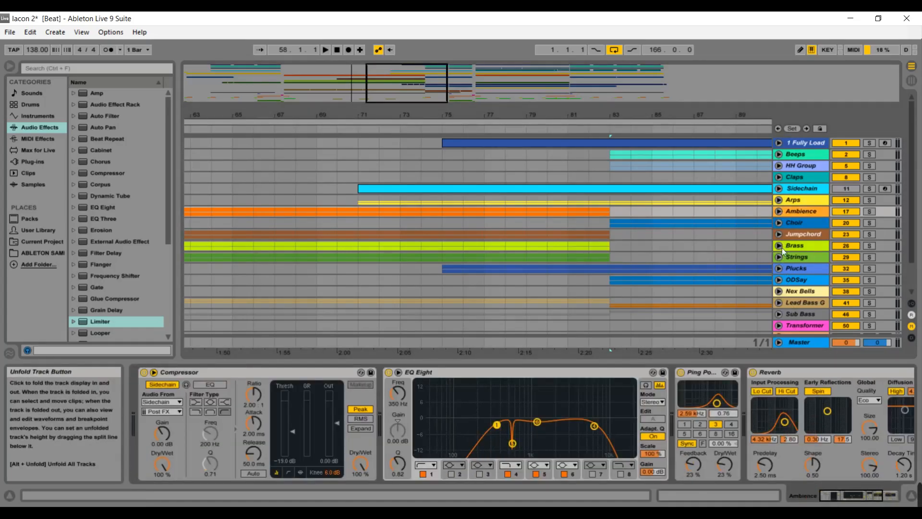
Select the Jumpchord group and start playback from around bar 71, then from bar 70.
left_click(791, 235)
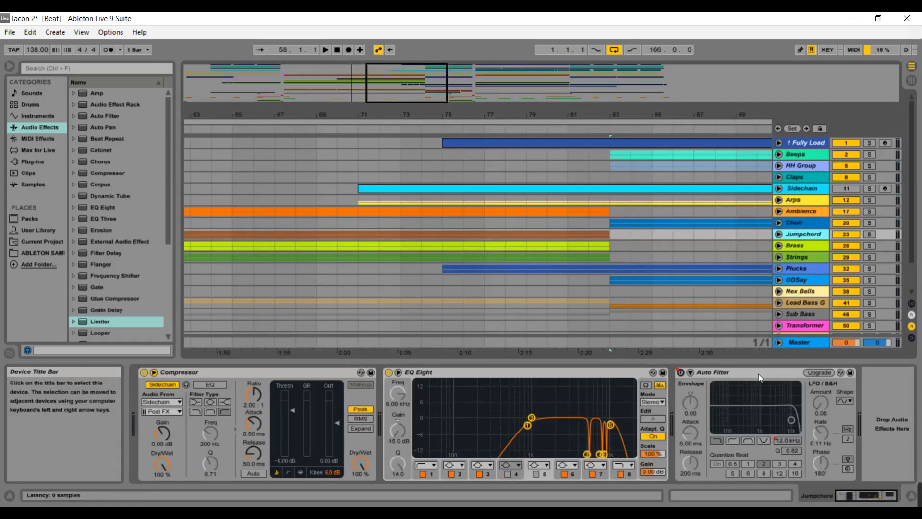
left_click(360, 134)
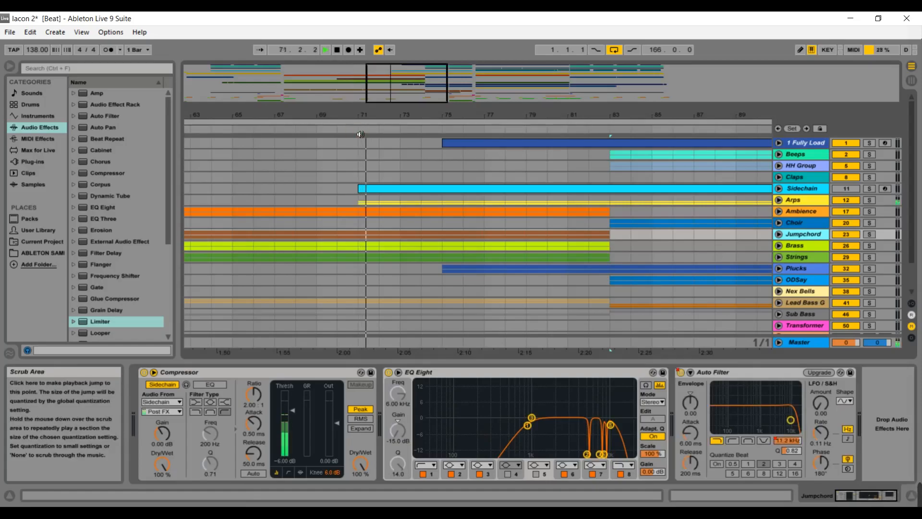
left_click(349, 131)
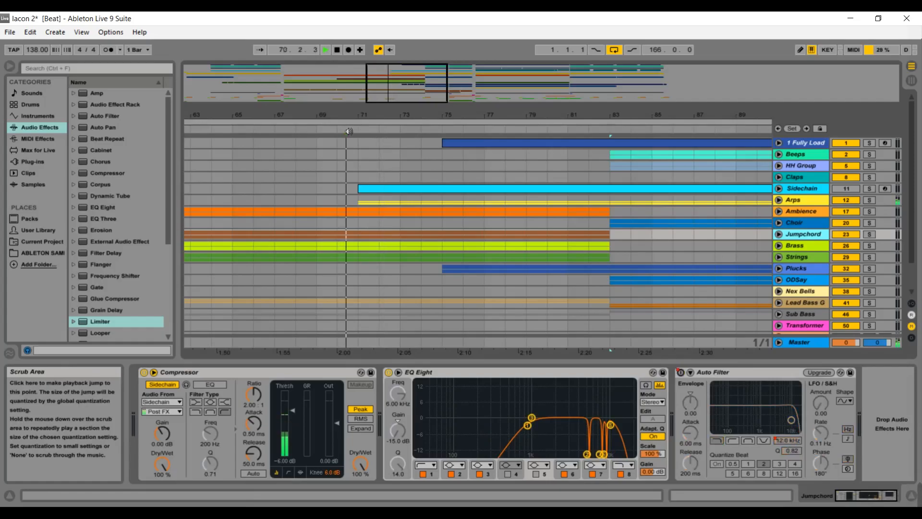
Reposition the arrangement view around bars 63 to 107 and unfold and select the 1 Fully Load group to show its Drum Rack.
left_click_drag(385, 99, 383, 67)
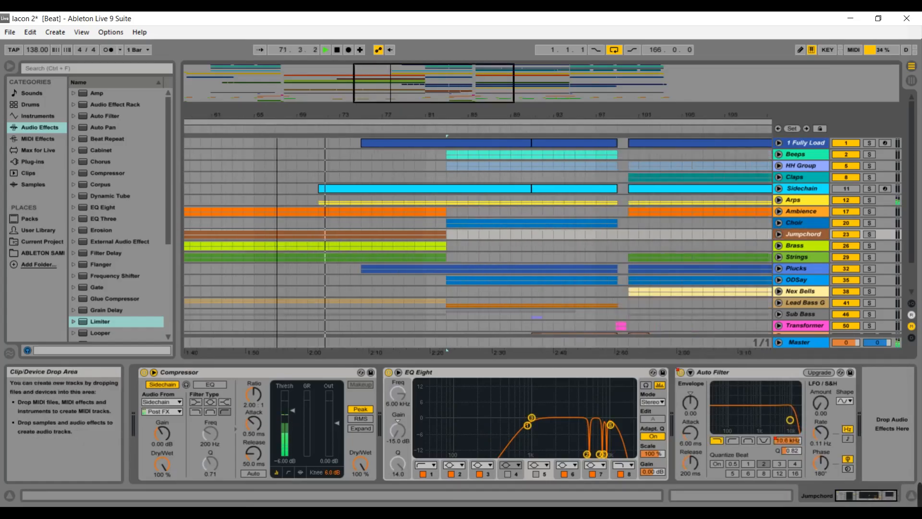
left_click(278, 132)
left_click(321, 136)
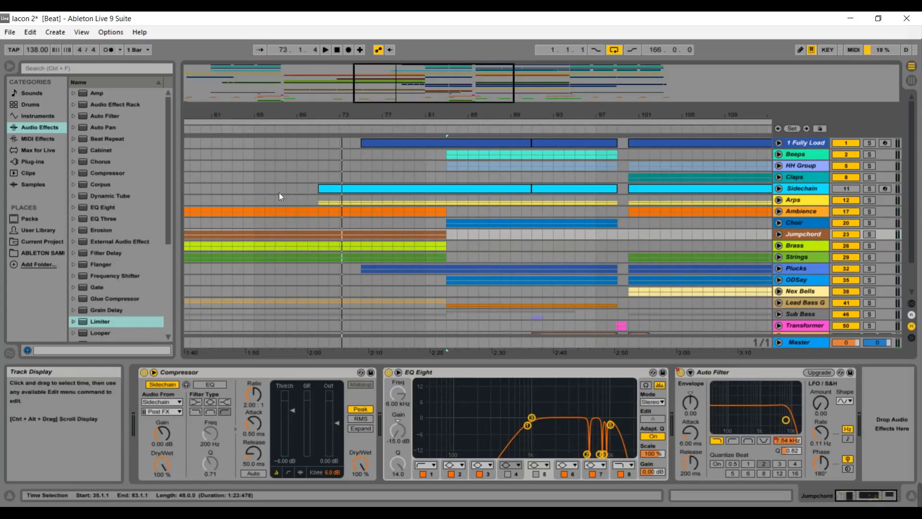
left_click_drag(404, 84, 354, 101)
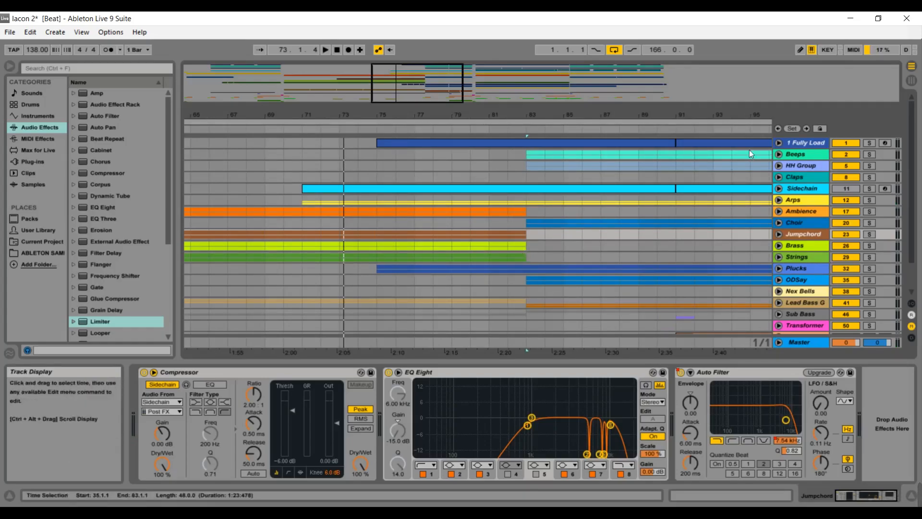
left_click(778, 143)
left_click(808, 143)
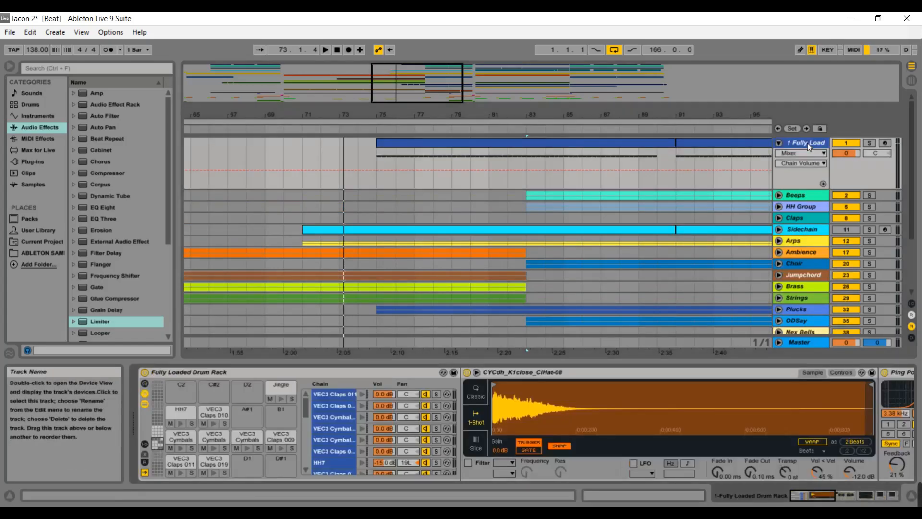
left_click_drag(450, 87, 456, 63)
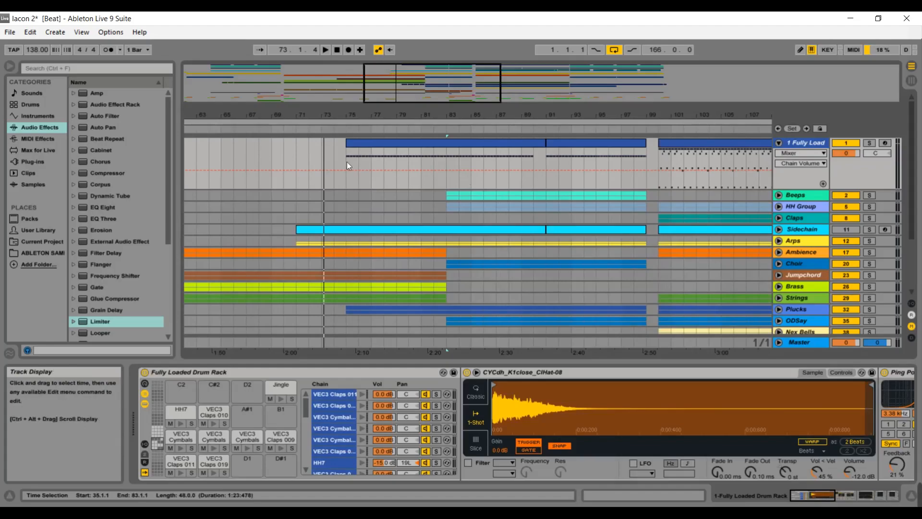
Play from around bar 83, stop playback, and fold the 1 Fully Load group.
left_click(446, 133)
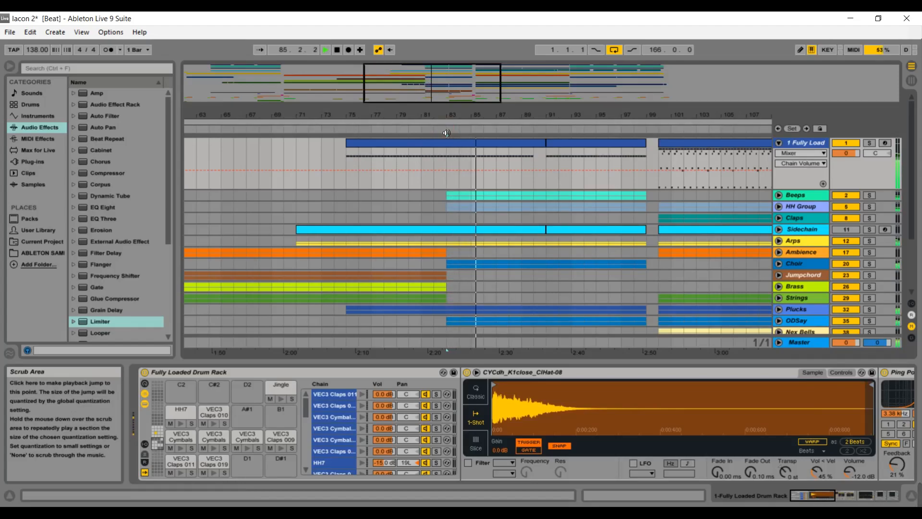
key("space")
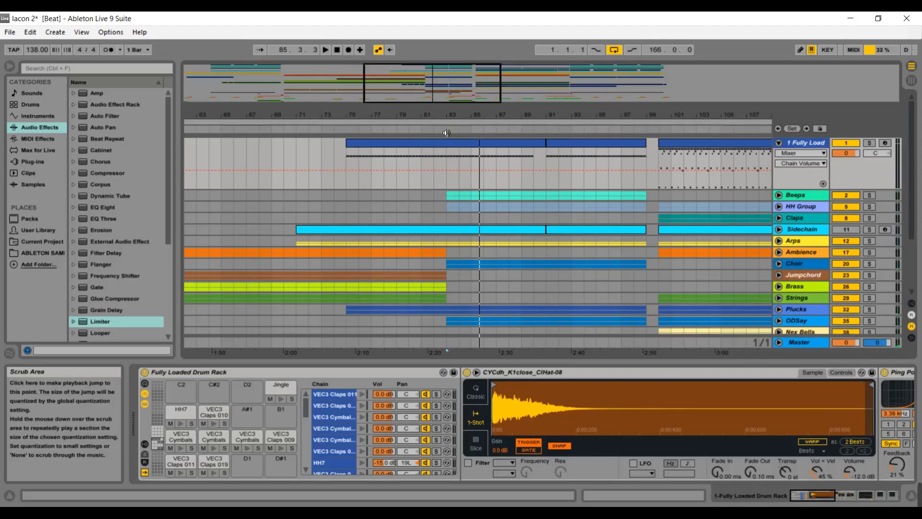
left_click_drag(453, 95, 464, 94)
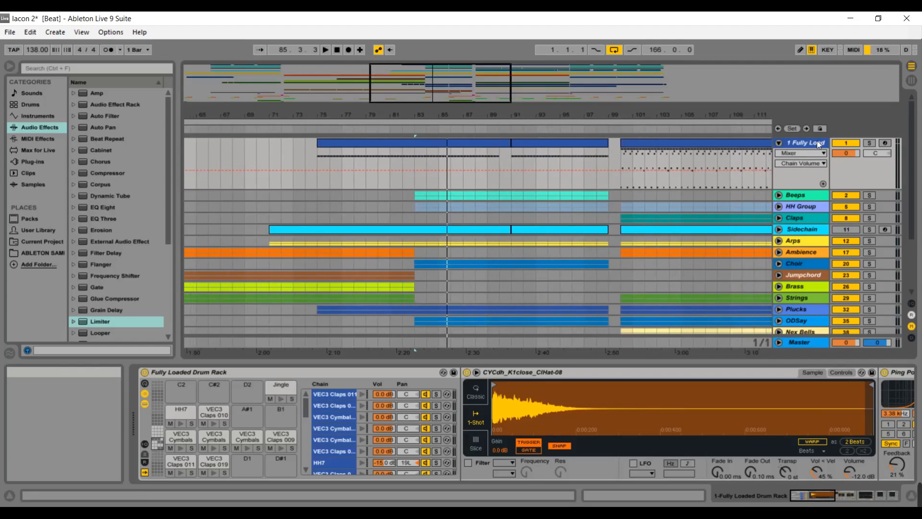
left_click(780, 143)
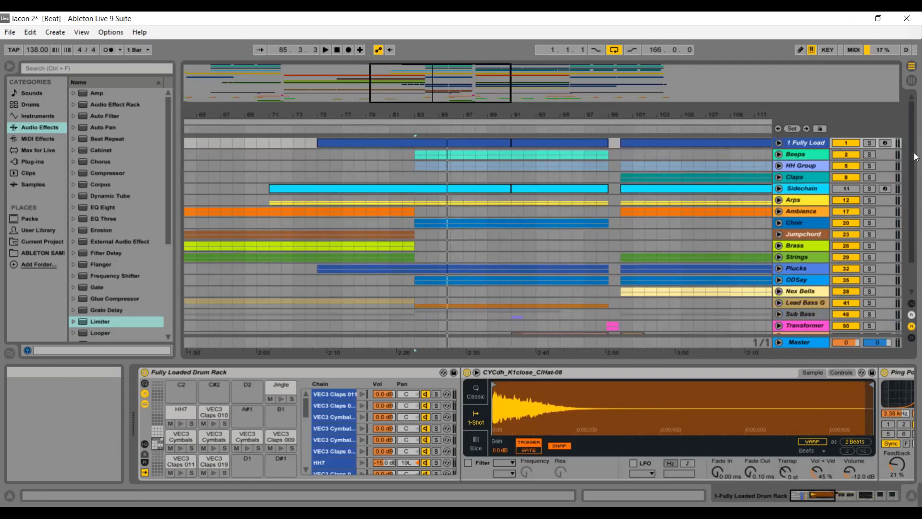
Unfold the Plucks group and open, then close, the Nexus instrument window on its first Nex Fairy track.
scroll(913, 173, "down", 3)
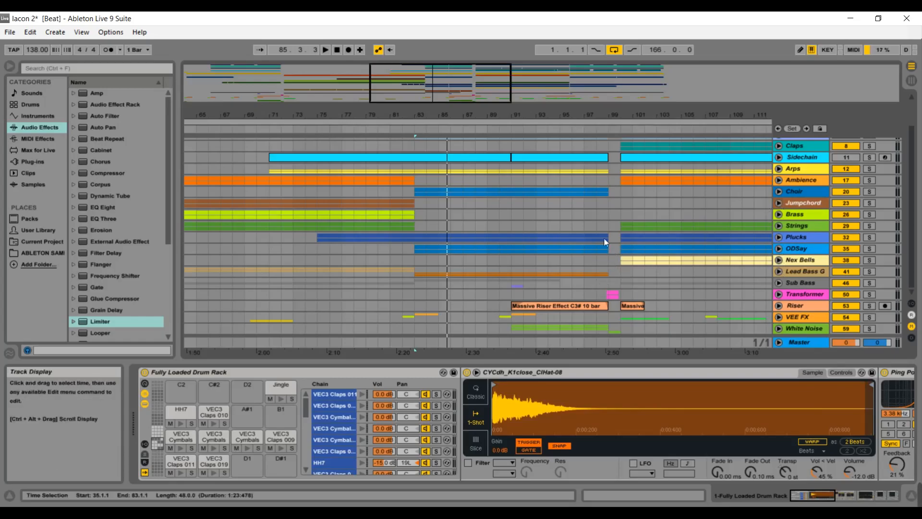
left_click_drag(463, 95, 480, 93)
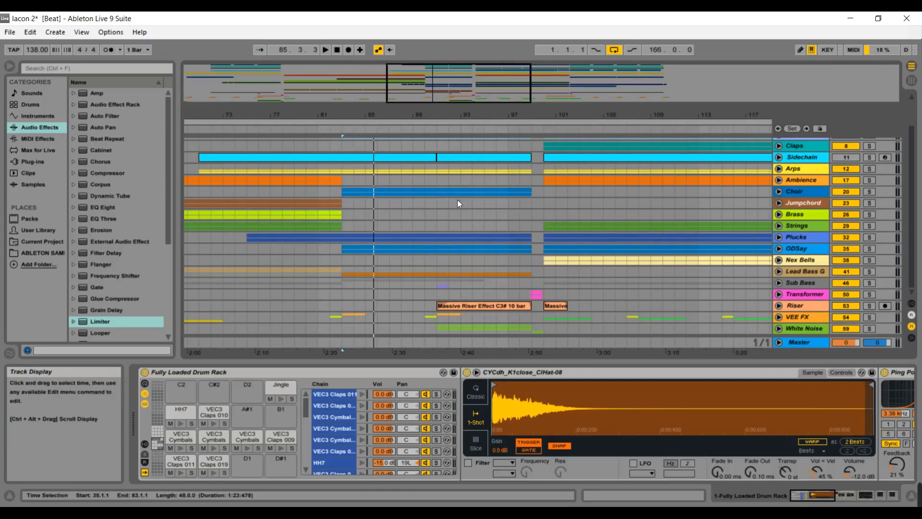
left_click(778, 237)
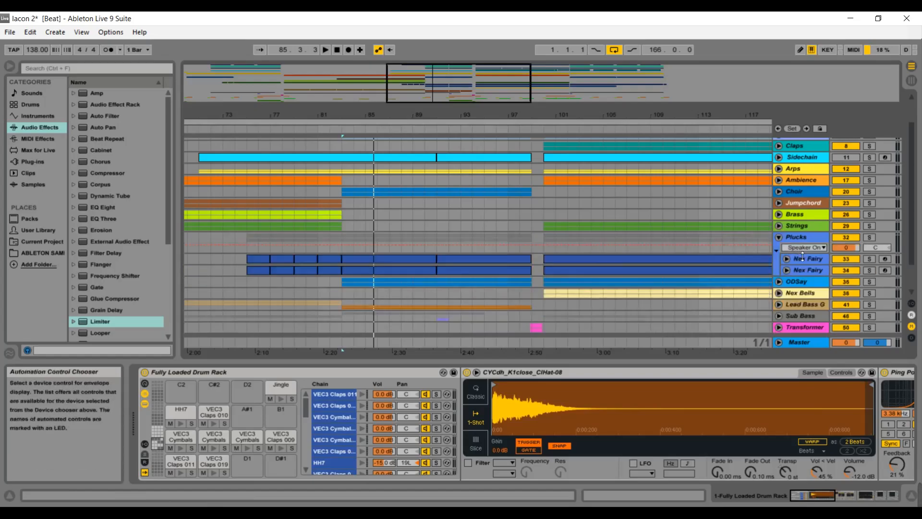
left_click(804, 259)
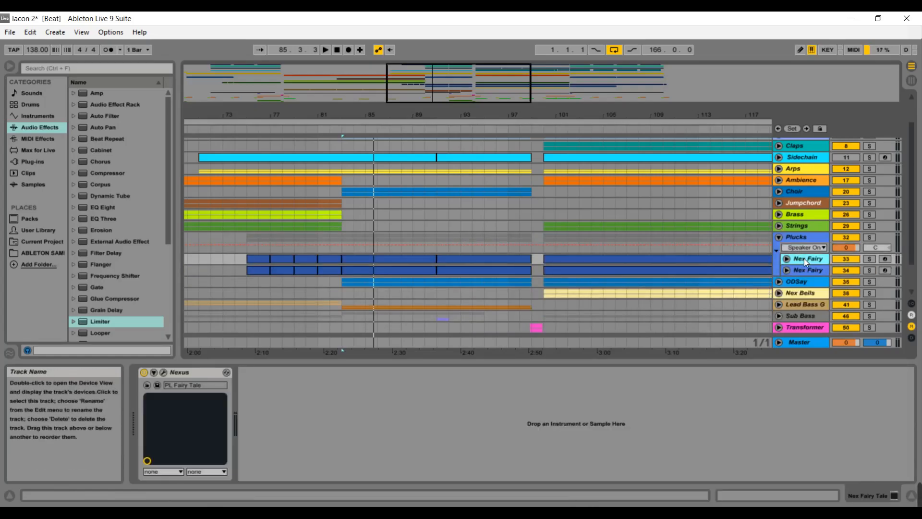
left_click(163, 375)
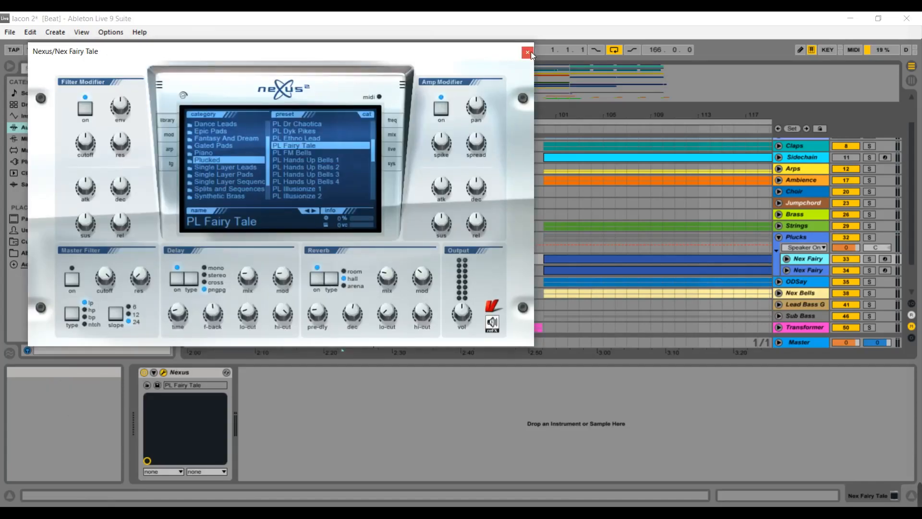
left_click(530, 52)
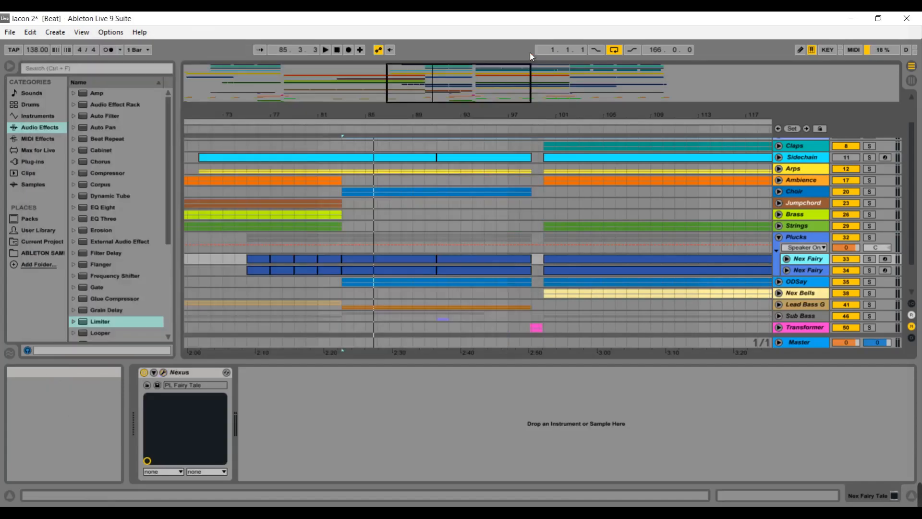
Fold the Plucks group and play from around bar 85, then from bar 93, and stop playback.
left_click(780, 237)
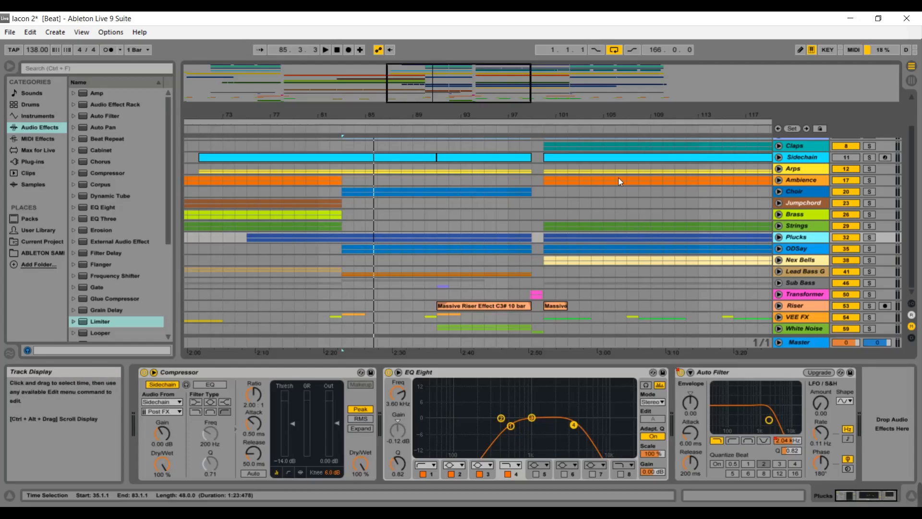
left_click_drag(913, 196, 912, 125)
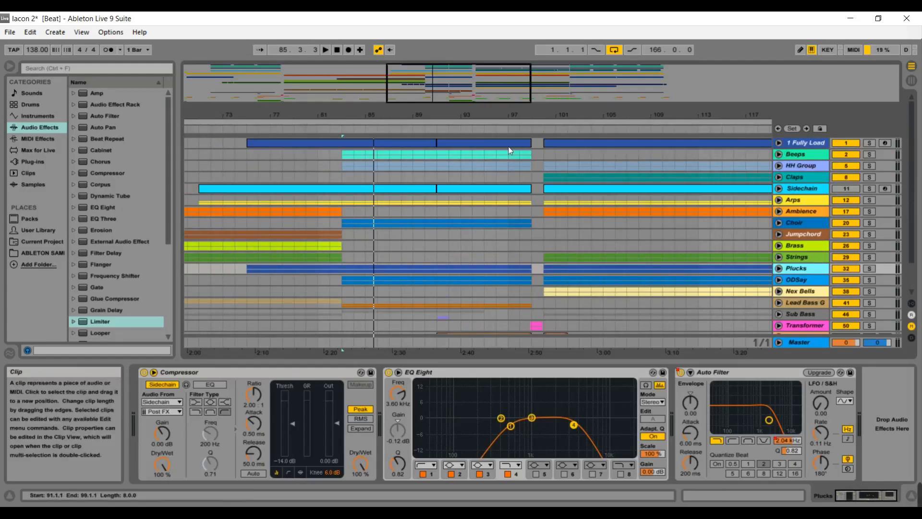
left_click(414, 132)
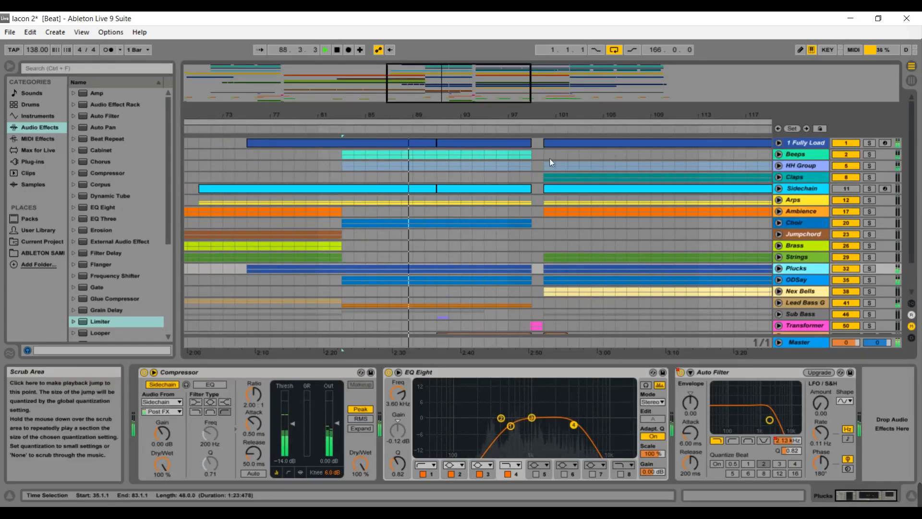
left_click_drag(914, 229, 914, 250)
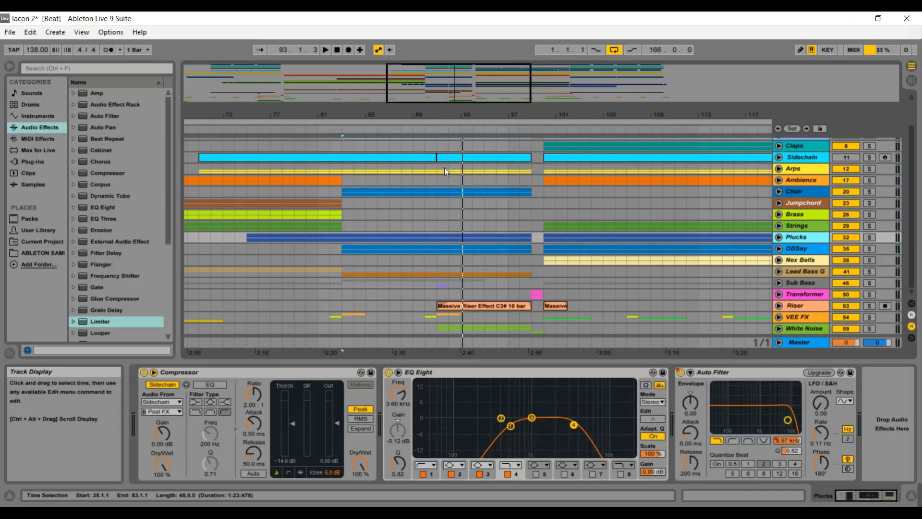
left_click(437, 133)
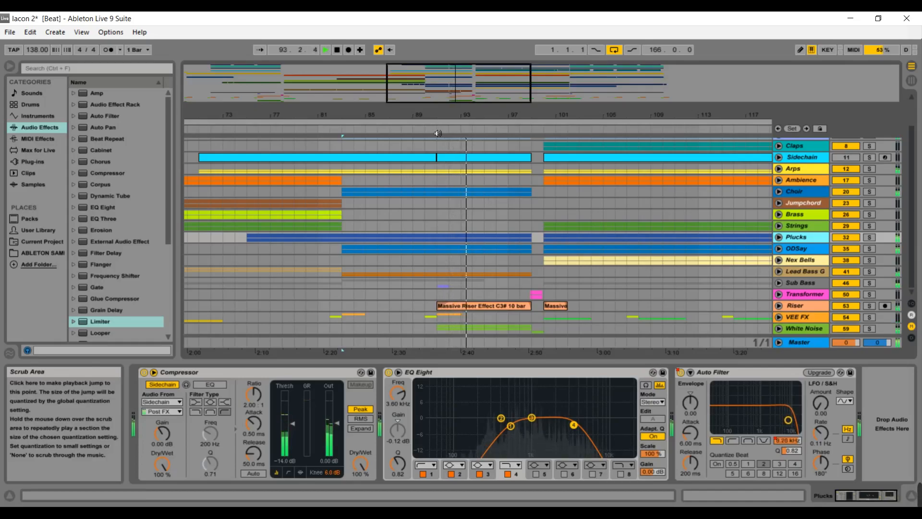
key("space")
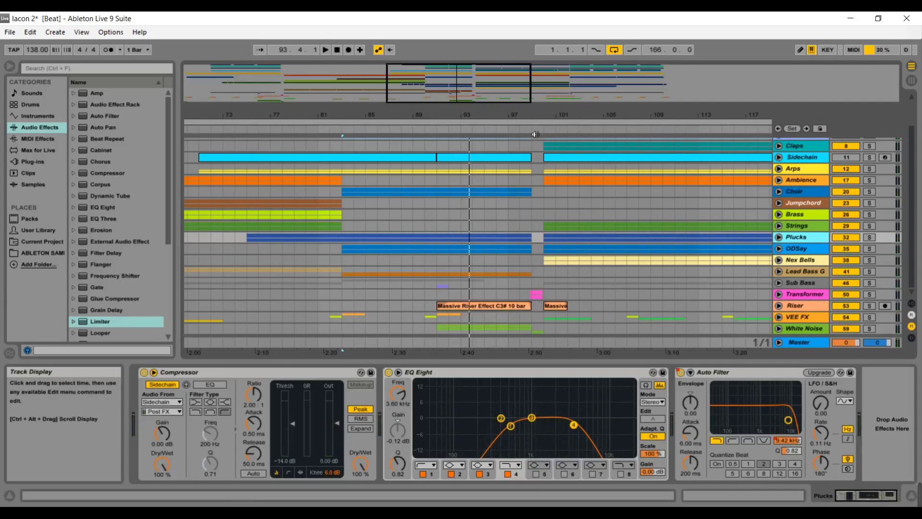
Widen the arrangement view to bars 73 to 129, play from around bar 100, and stop playback.
left_click_drag(500, 91, 509, 115)
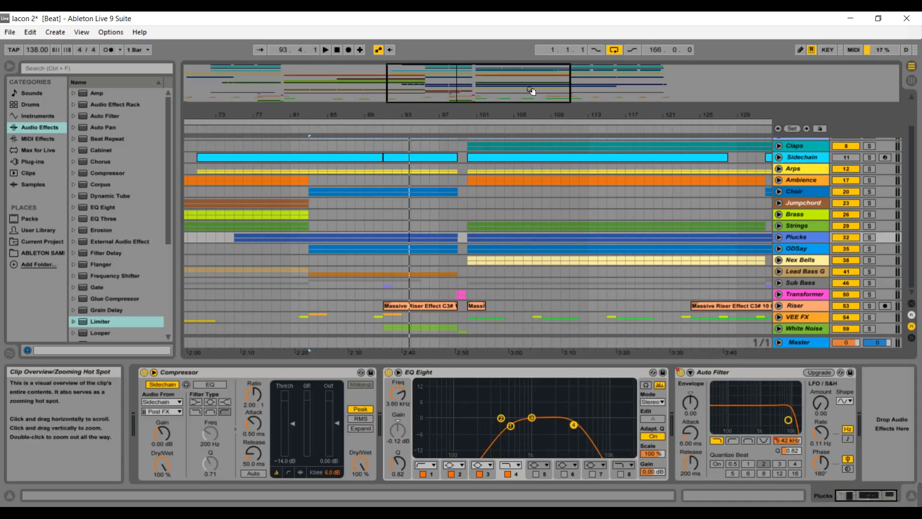
left_click_drag(532, 92, 446, 107)
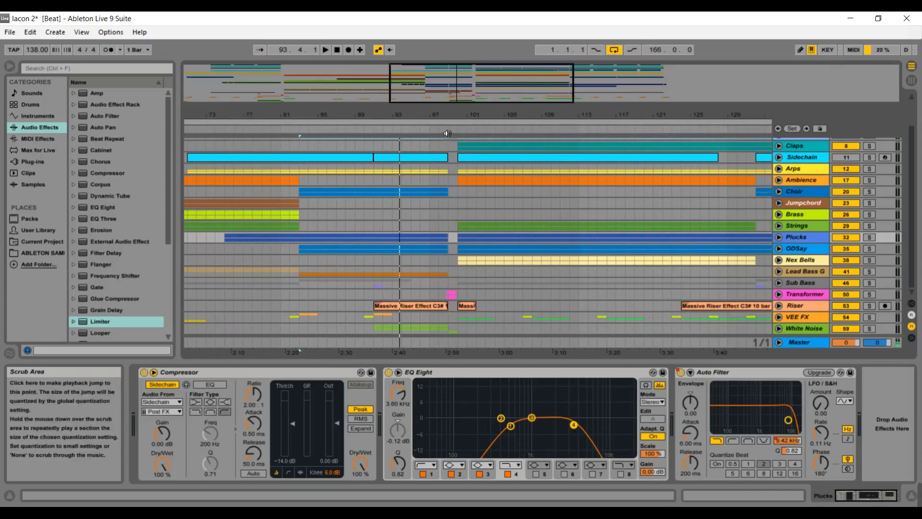
left_click(447, 134)
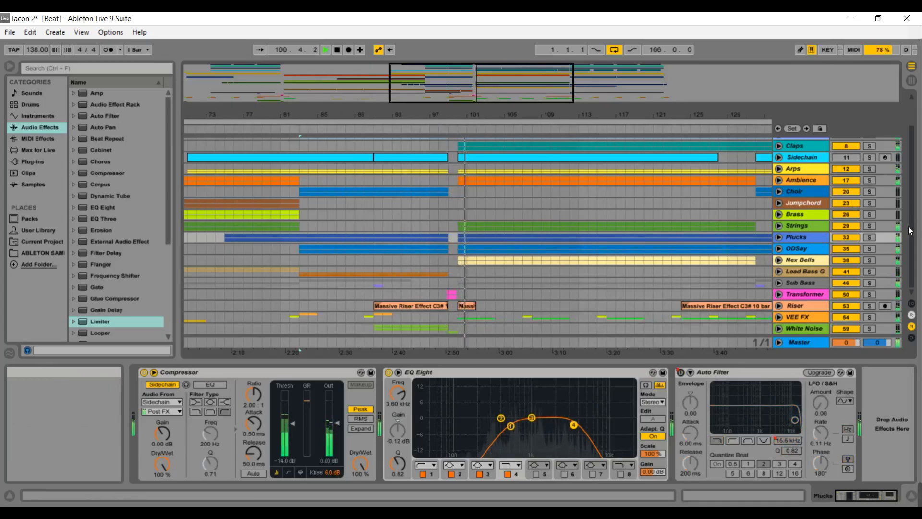
left_click_drag(912, 209, 912, 208)
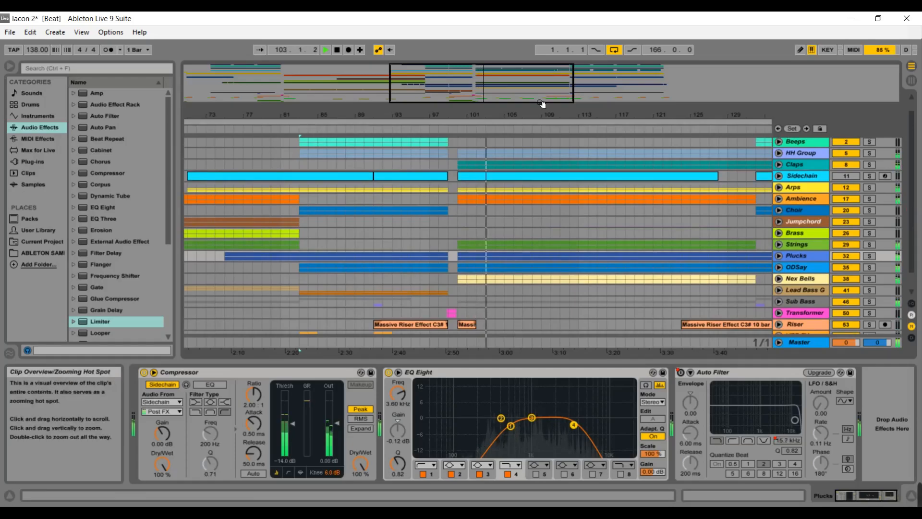
key("space")
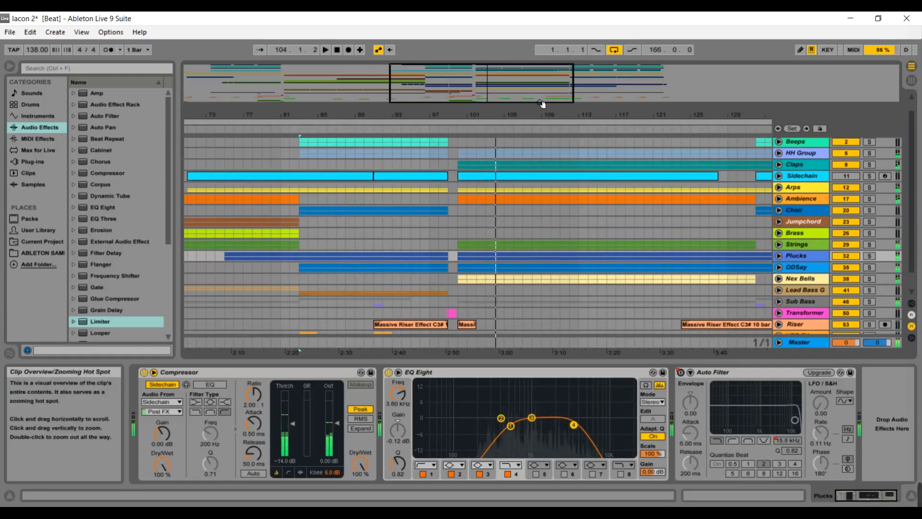
Unfold the Nex Bells group to show its two Nex Bells tracks.
left_click(779, 278)
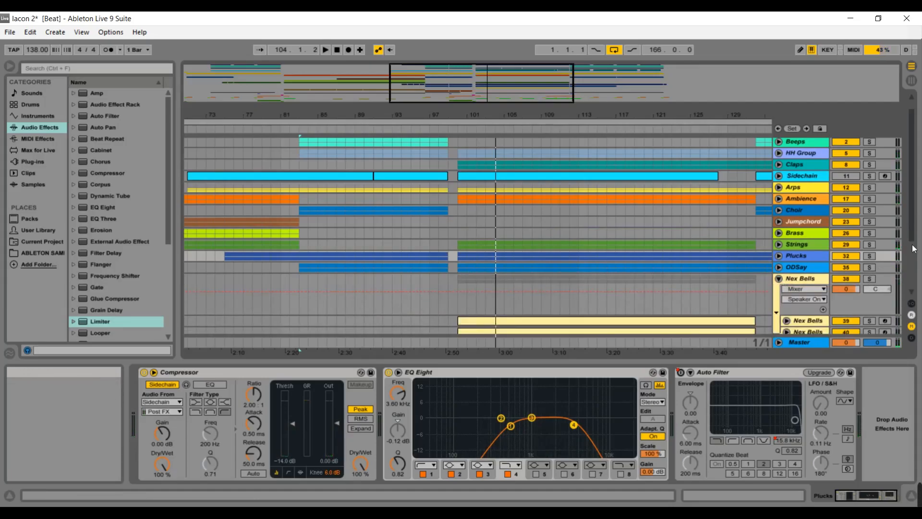
left_click_drag(913, 237, 914, 273)
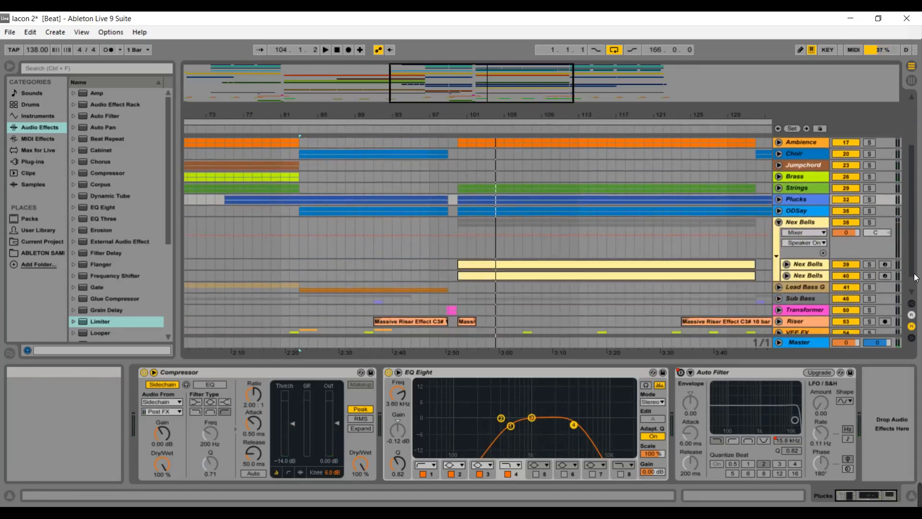
Select the first Nex Bells track to show its Nexus instrument, and unfold it to view its Track Volume automation lane.
left_click(817, 265)
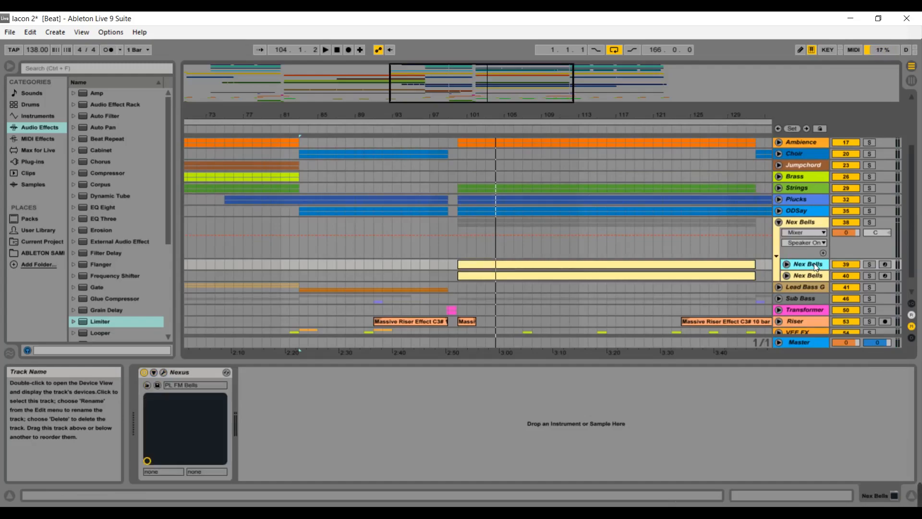
left_click(787, 264)
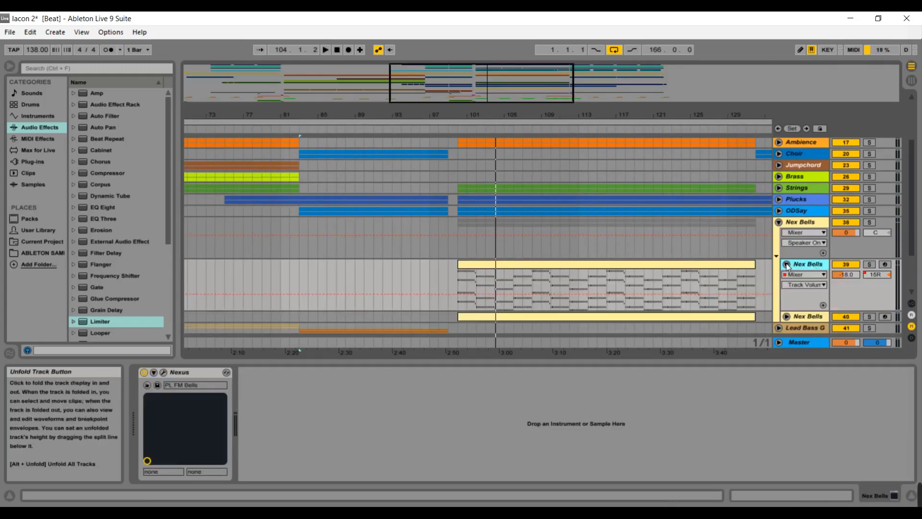
left_click(801, 286)
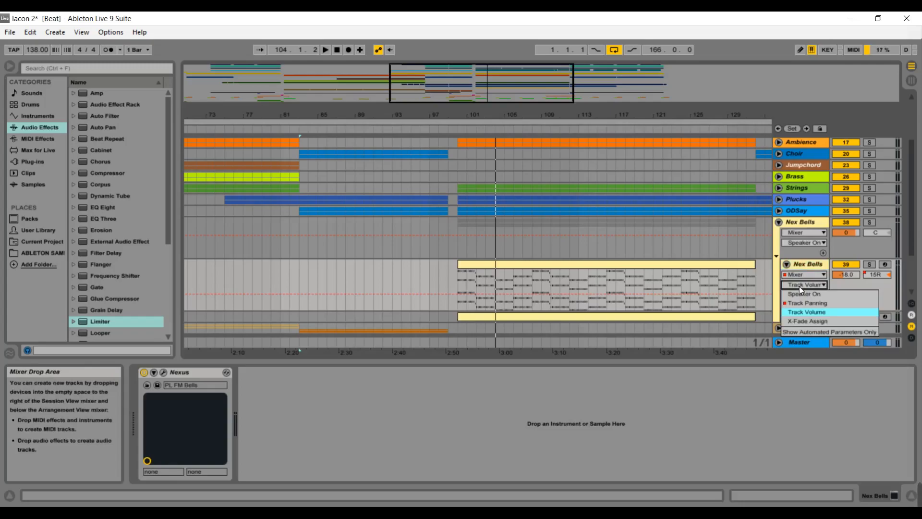
left_click(799, 286)
Open the first Nex Bells track's clip from bar 100 in the MIDI note editor.
left_click(698, 266)
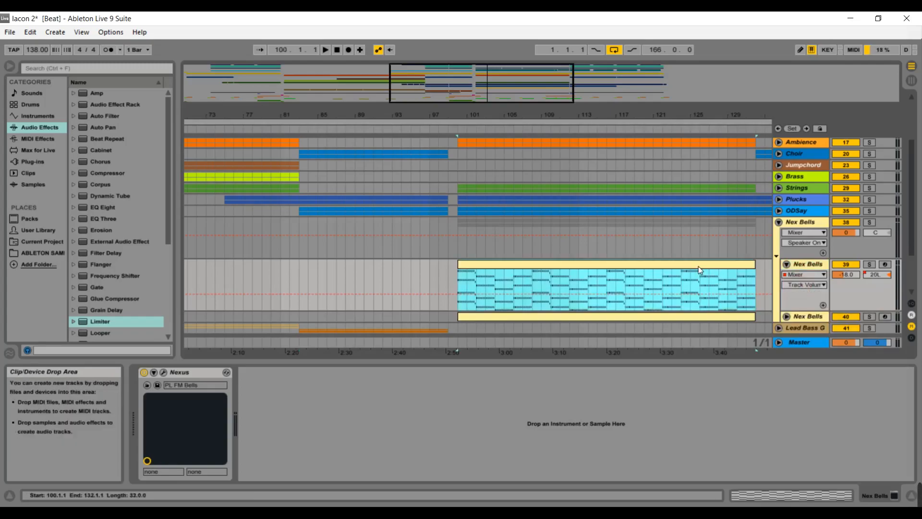
double_click(698, 266)
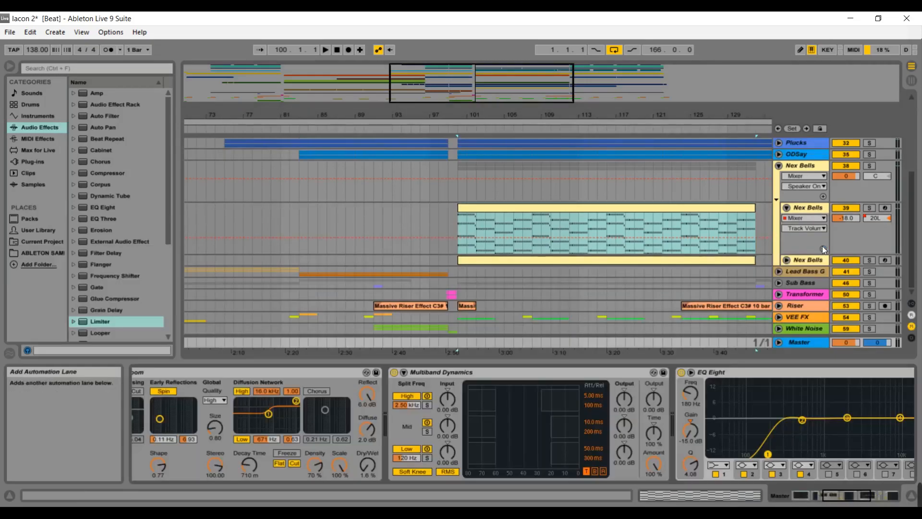
Fold the first Nex Bells track and then the Nex Bells group.
left_click(822, 246)
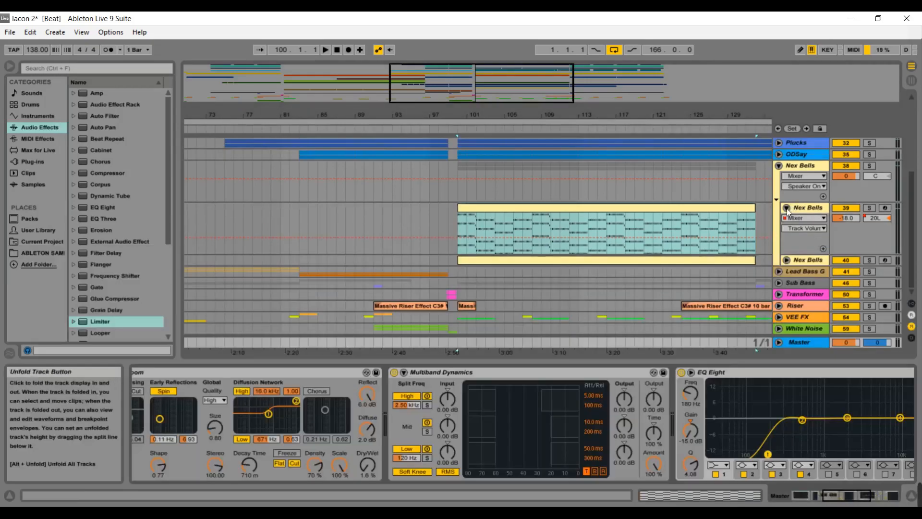
left_click(786, 208)
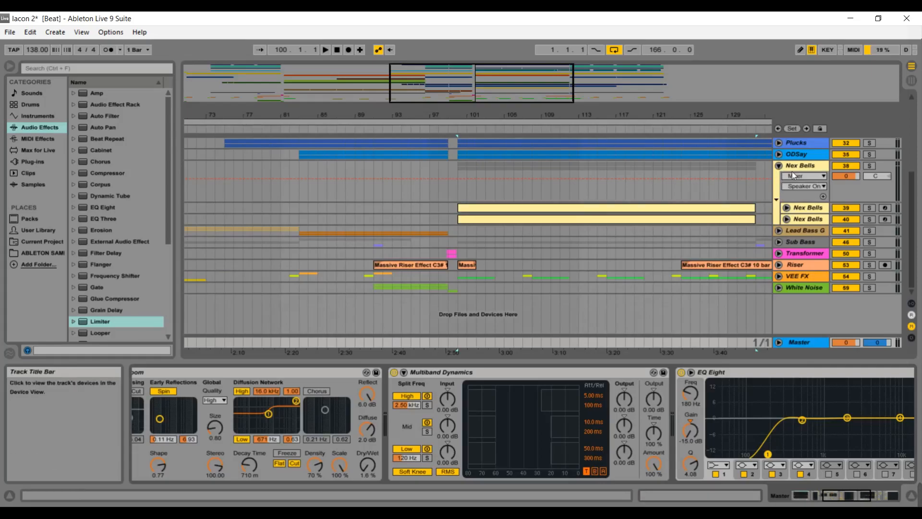
left_click(779, 166)
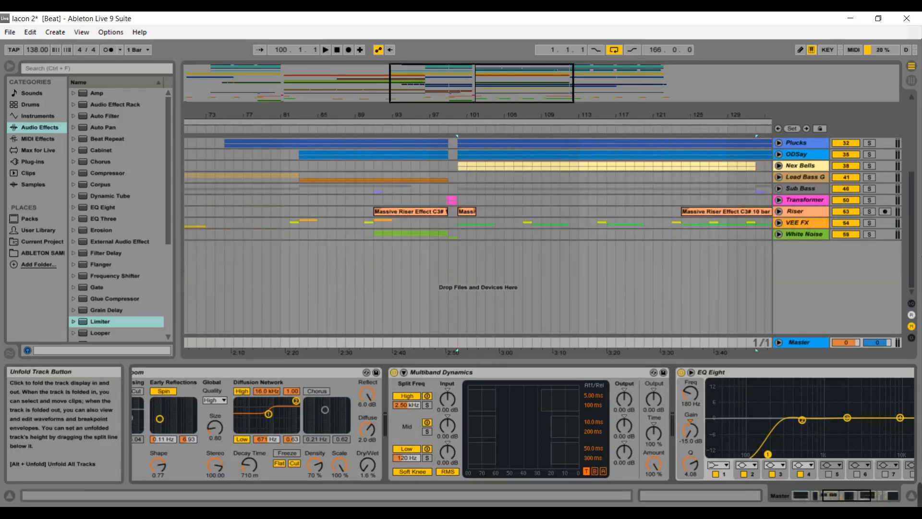
Unfold the 1 Fully Load group and open its clip from bar 100 in the MIDI note editor.
scroll(907, 212, "up", 3)
scroll(906, 212, "up", 2)
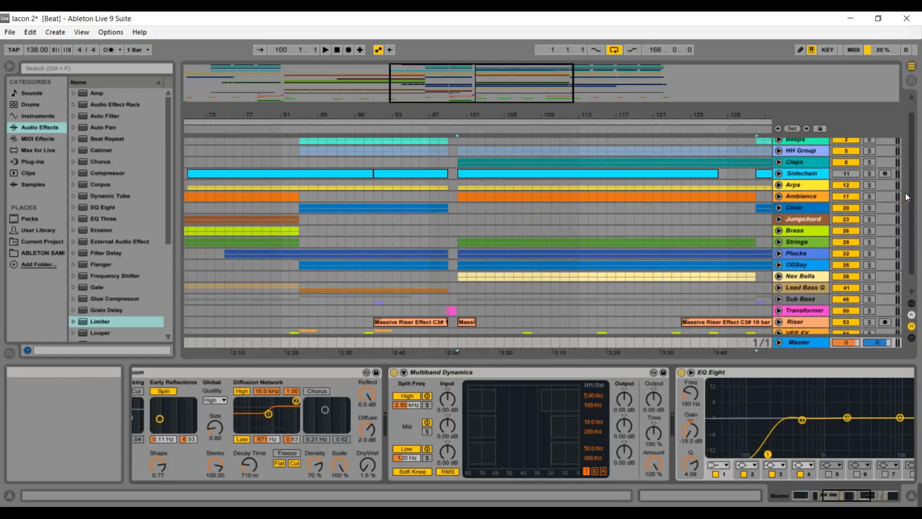
scroll(912, 198, "up", 1)
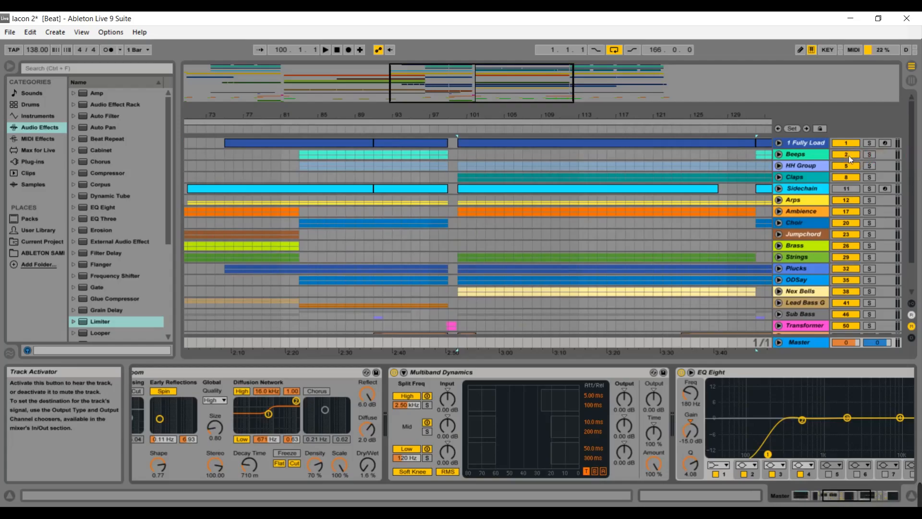
left_click(779, 143)
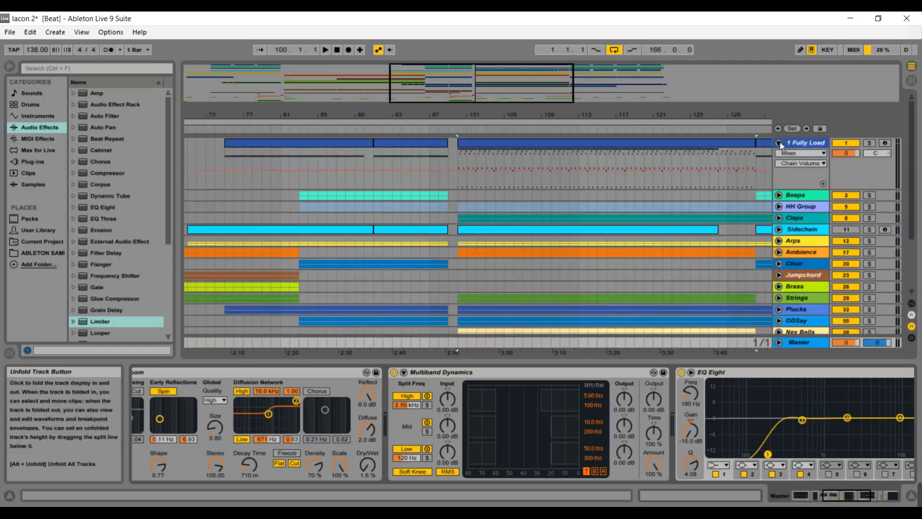
double_click(702, 140)
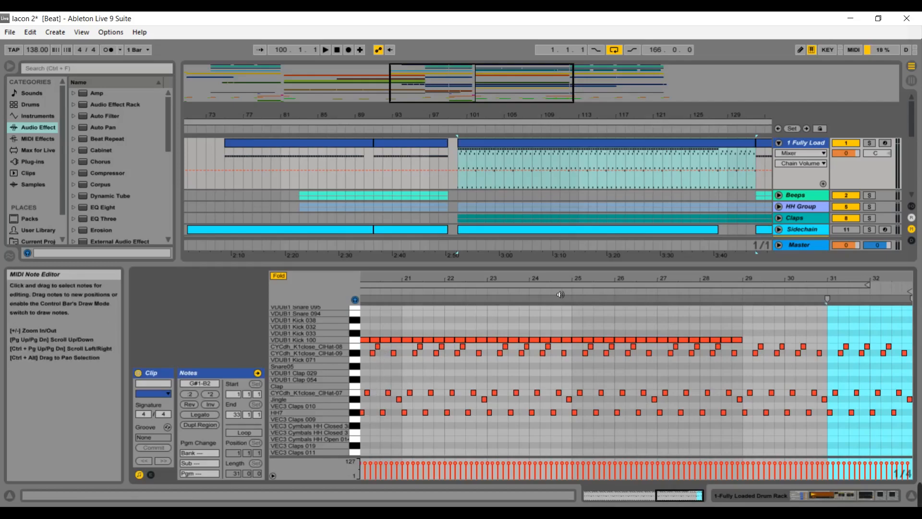
Select the HH Group track to view its device chain.
left_click(801, 206)
left_click(801, 207)
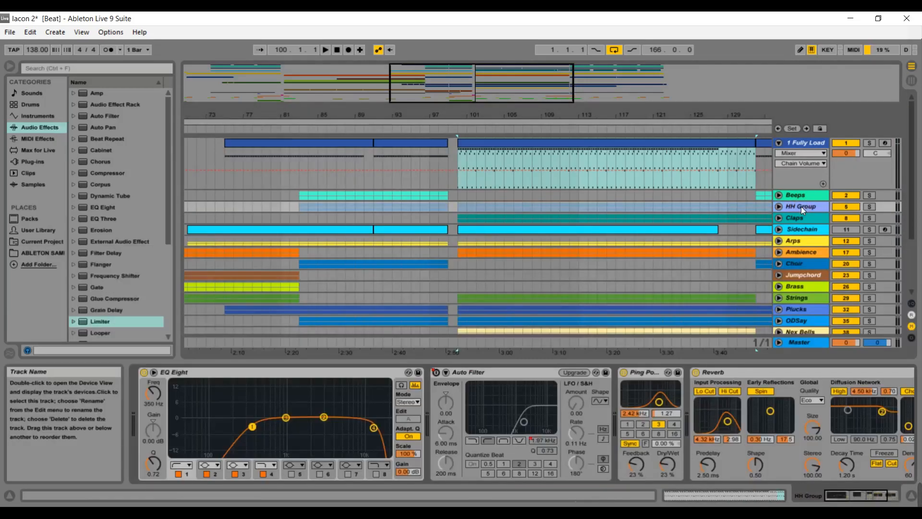
Unfold the Claps group to view each Clap track's sample, then fold Claps and the 1 Fully Load group.
left_click(779, 218)
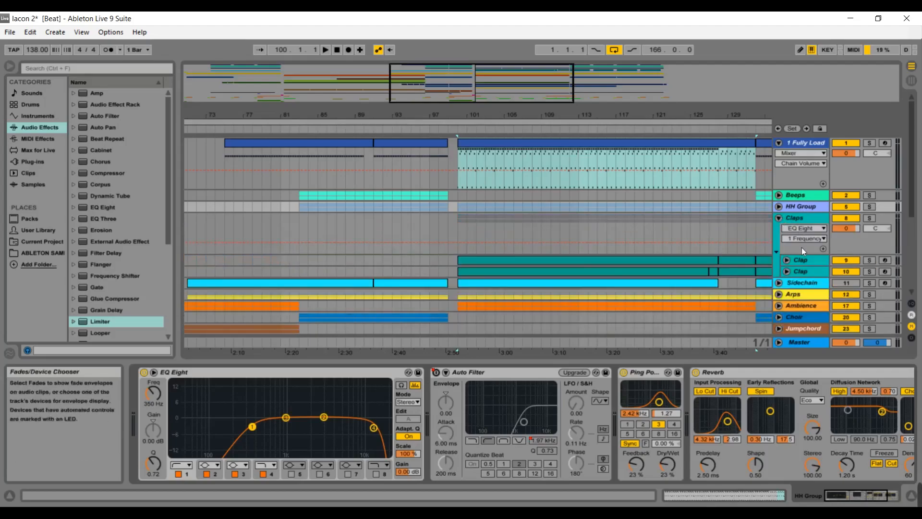
left_click(799, 259)
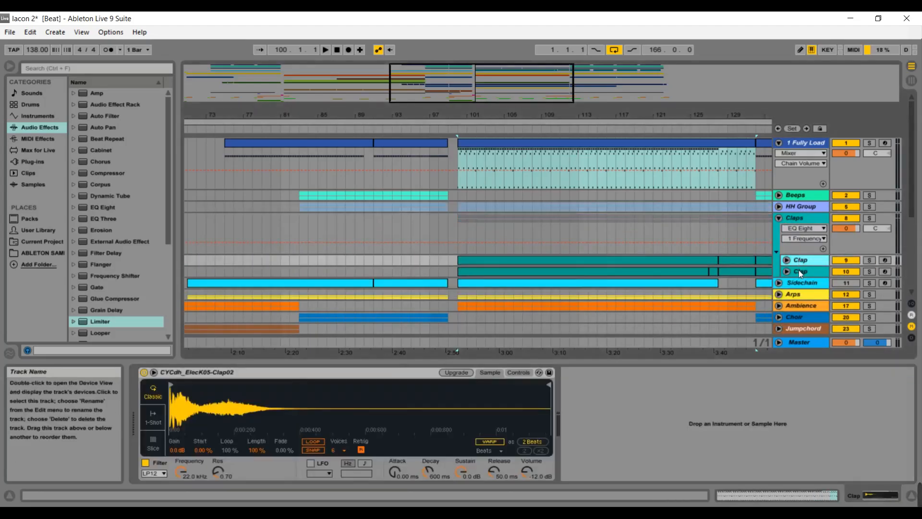
left_click(800, 271)
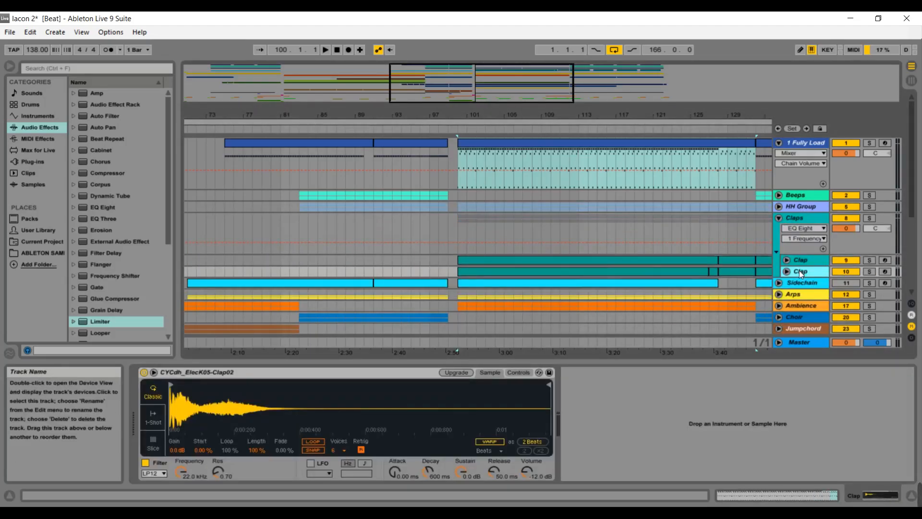
left_click(779, 219)
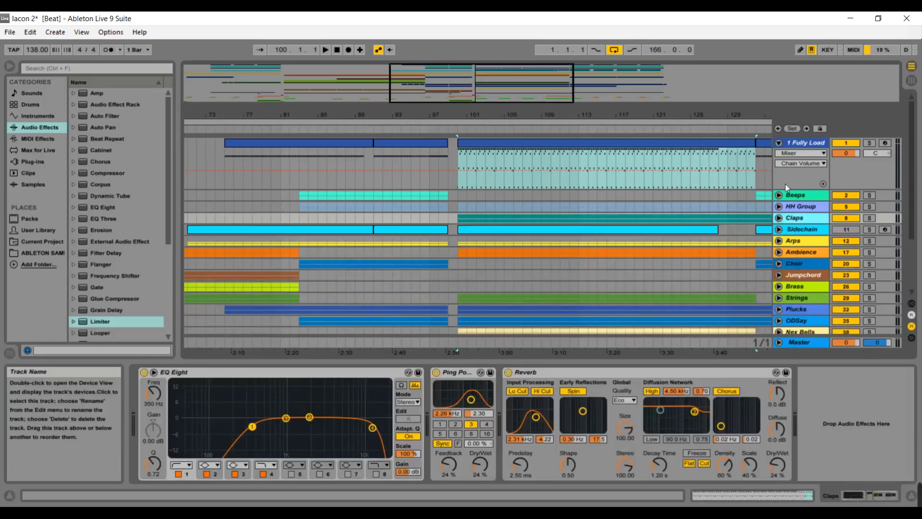
left_click(779, 144)
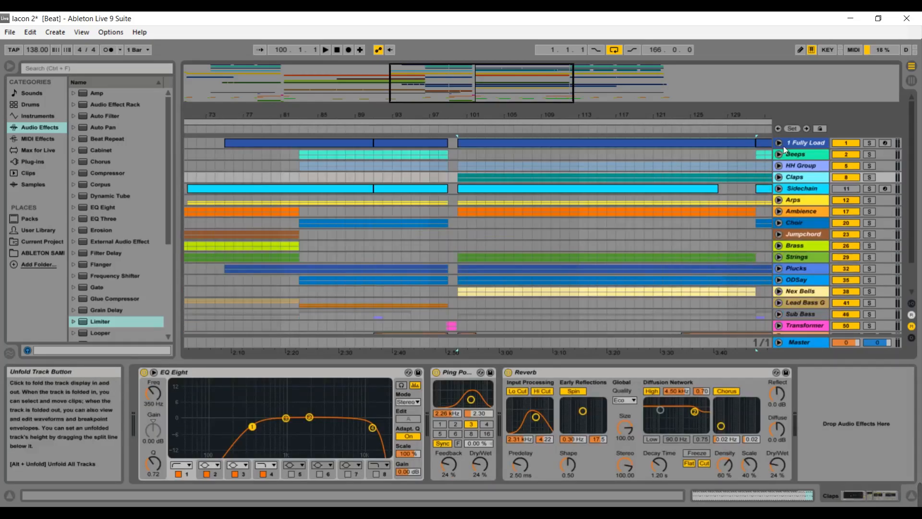
Solo the 1 Fully Load, HH Group and Claps tracks and play from around bar 101.
left_click(870, 143)
left_click(869, 166)
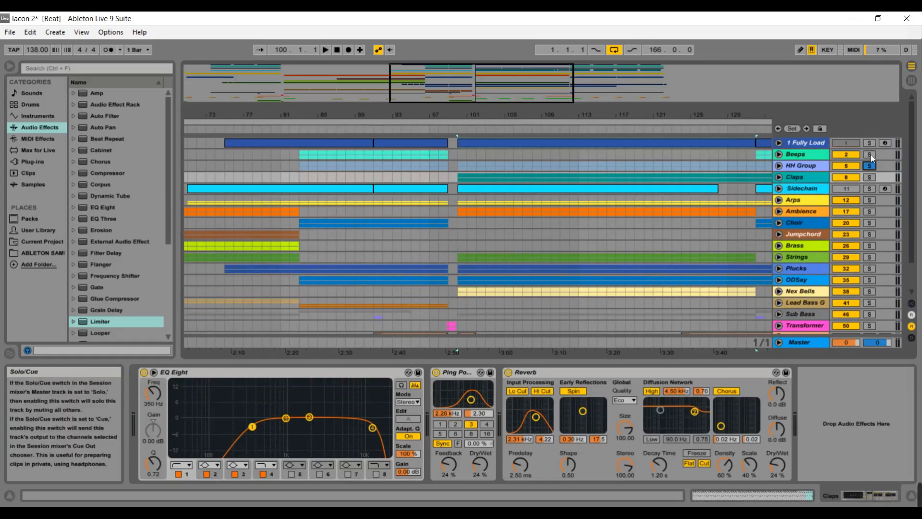
left_click(871, 143, "ctrl")
left_click(869, 176, "ctrl")
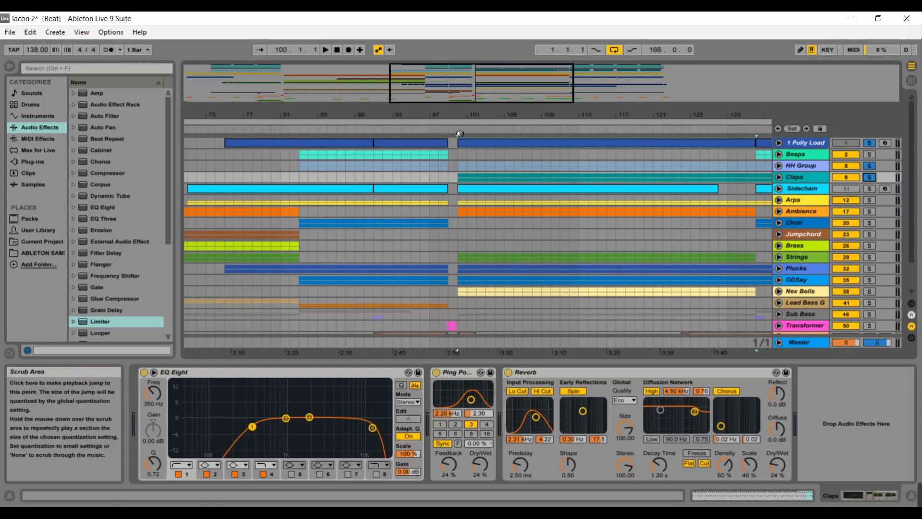
left_click(459, 133)
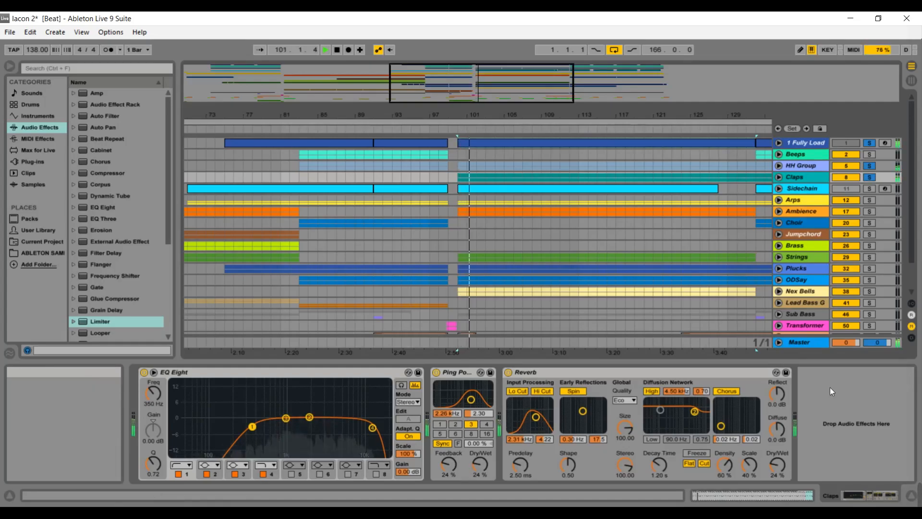
Select the Master track and scroll through its device chain.
left_click(809, 345)
left_click_drag(828, 497, 883, 492)
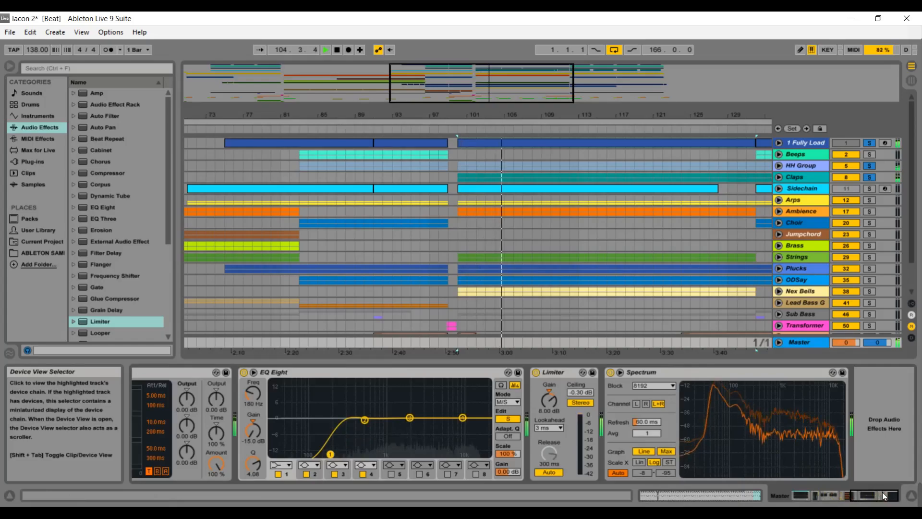
Stop playback and unsolo the Claps track.
key("space")
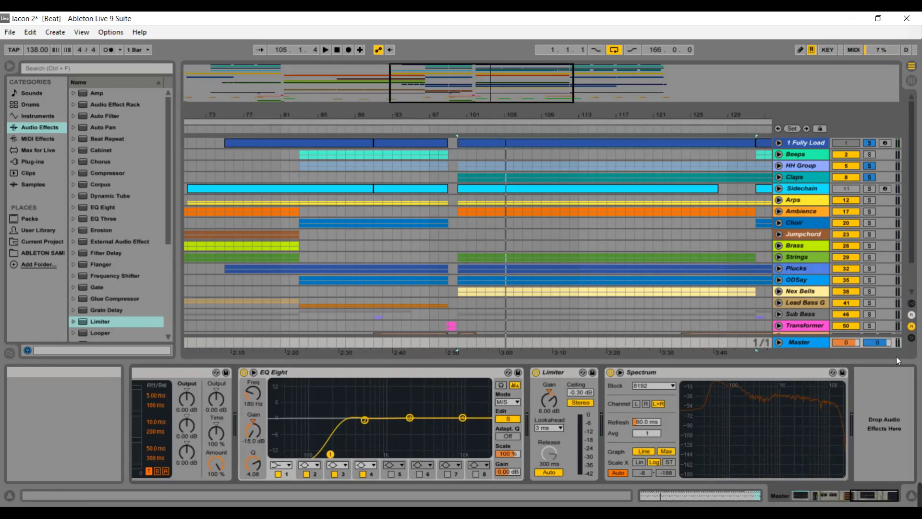
left_click(869, 177)
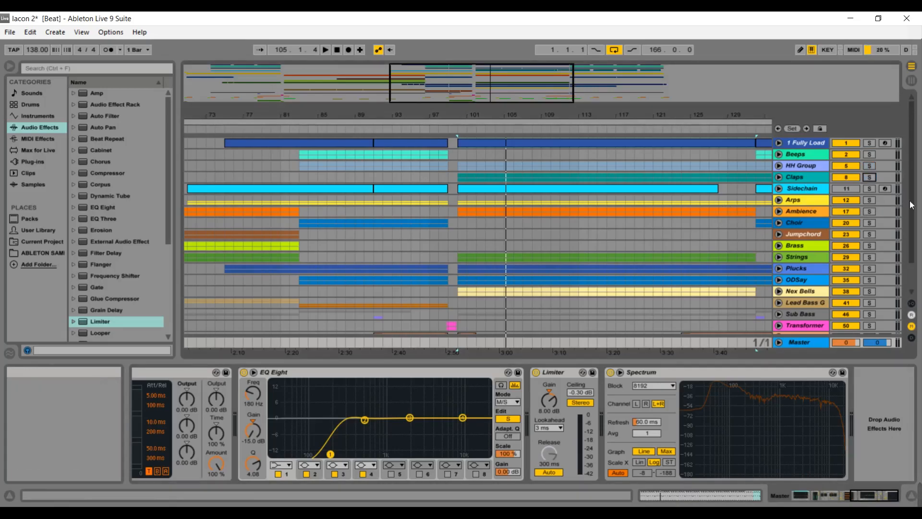
Scroll down the track list, then unfold and fold the Plucks group again.
left_click_drag(912, 205, 914, 232)
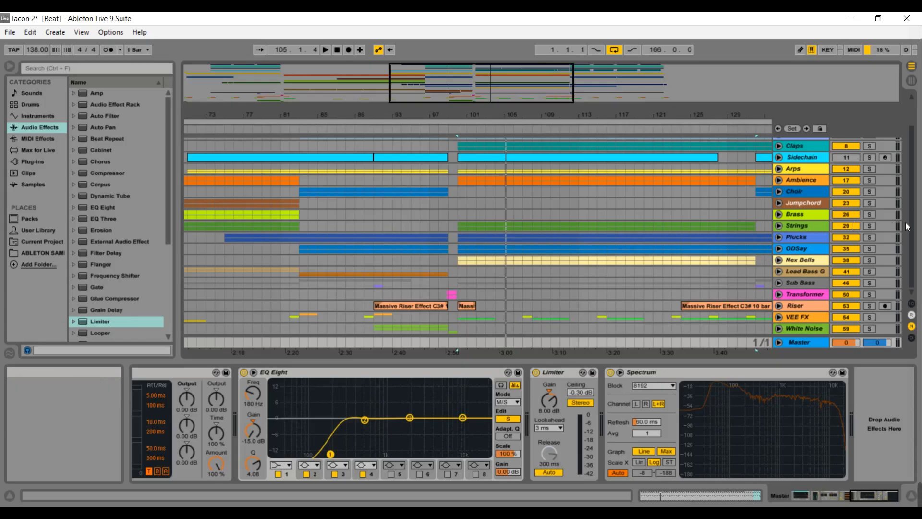
left_click_drag(909, 222, 908, 212)
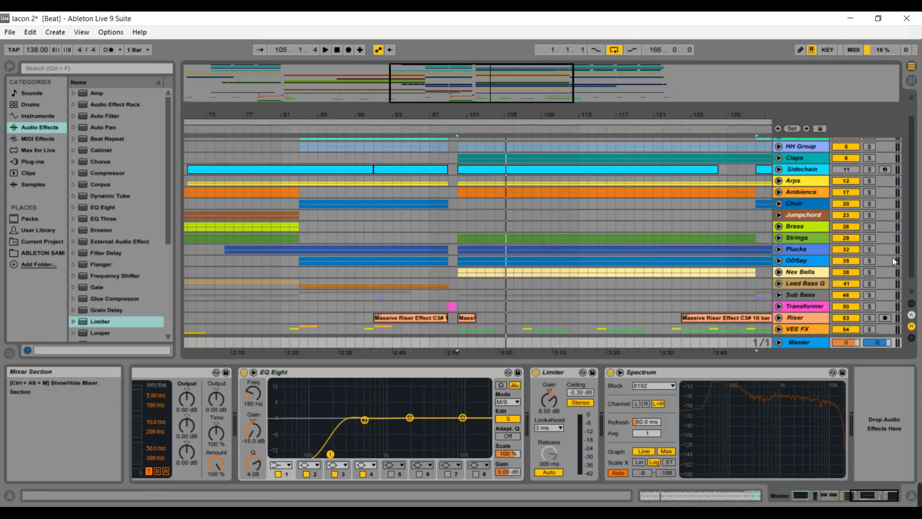
mouse_move(911, 258)
left_mouse_down()
mouse_move(913, 224)
mouse_move(917, 274)
left_mouse_up()
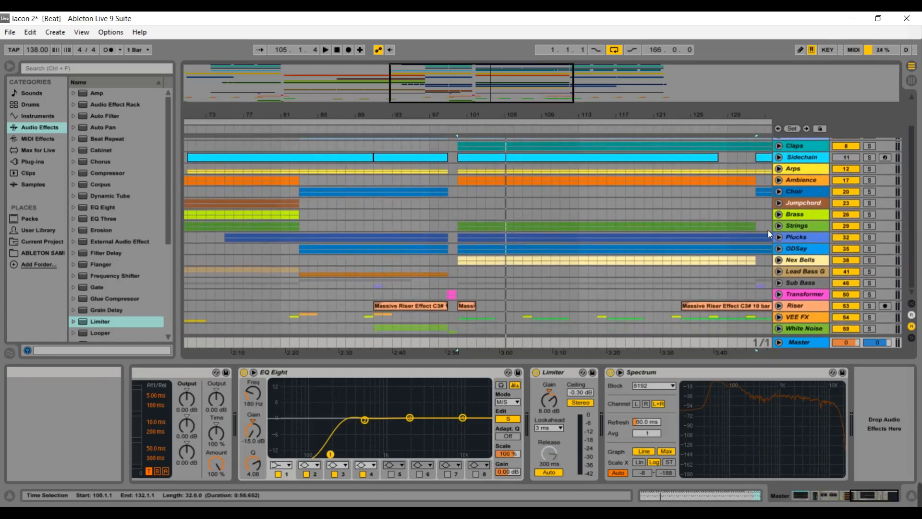
left_click(779, 237)
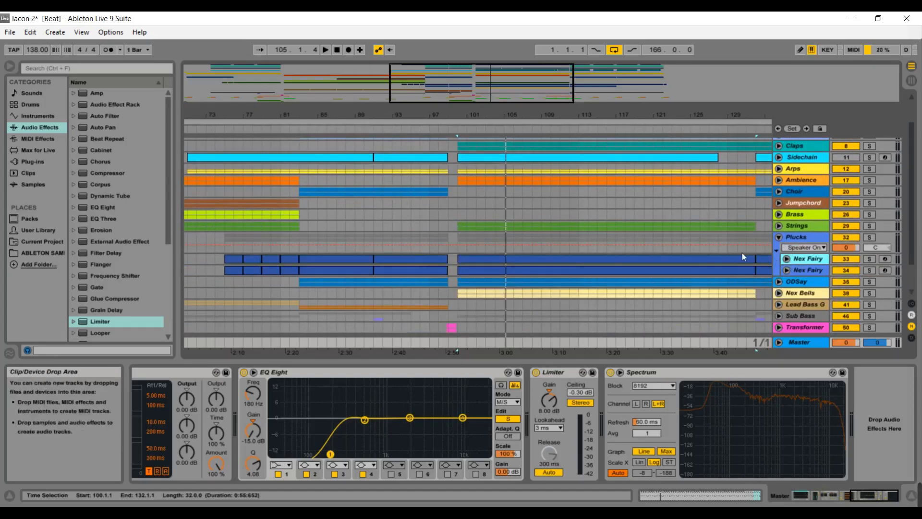
left_click(780, 238)
Unfold the ODSay group, select it, and open its first ODSay clip in the MIDI note editor.
left_click(779, 248)
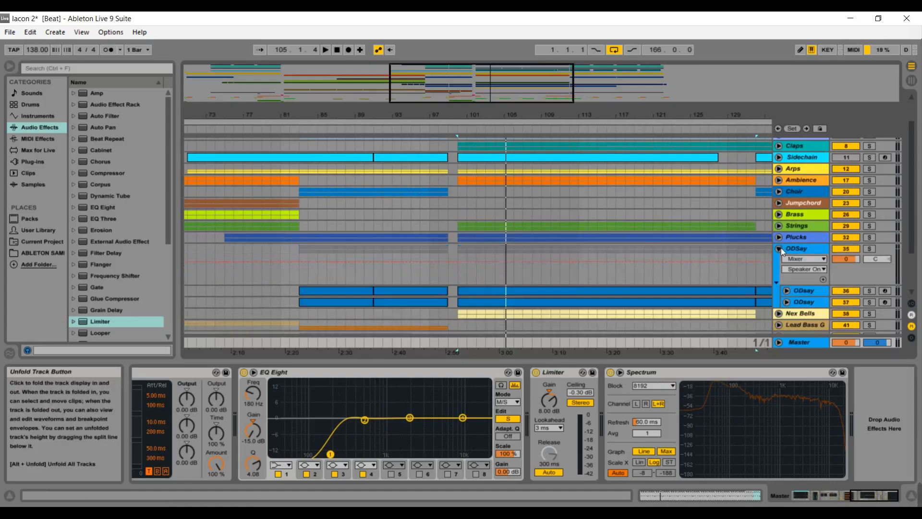
left_click(800, 249)
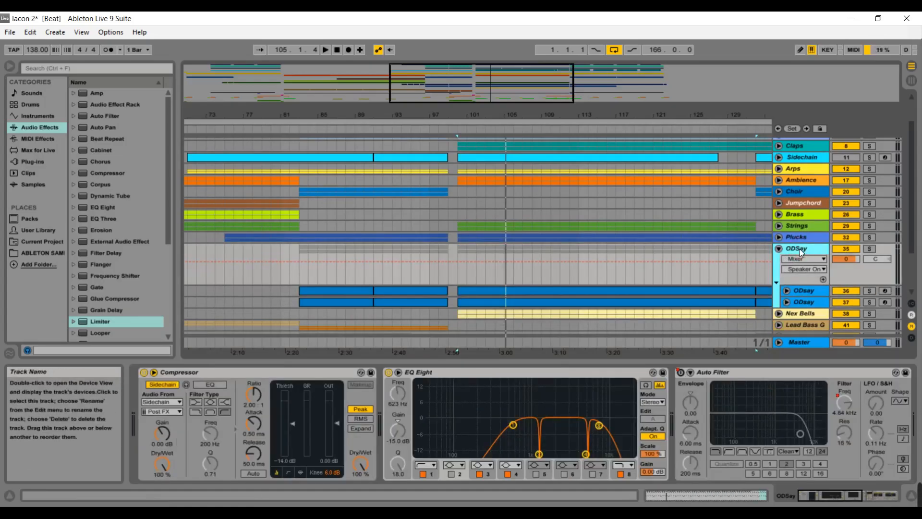
double_click(720, 293)
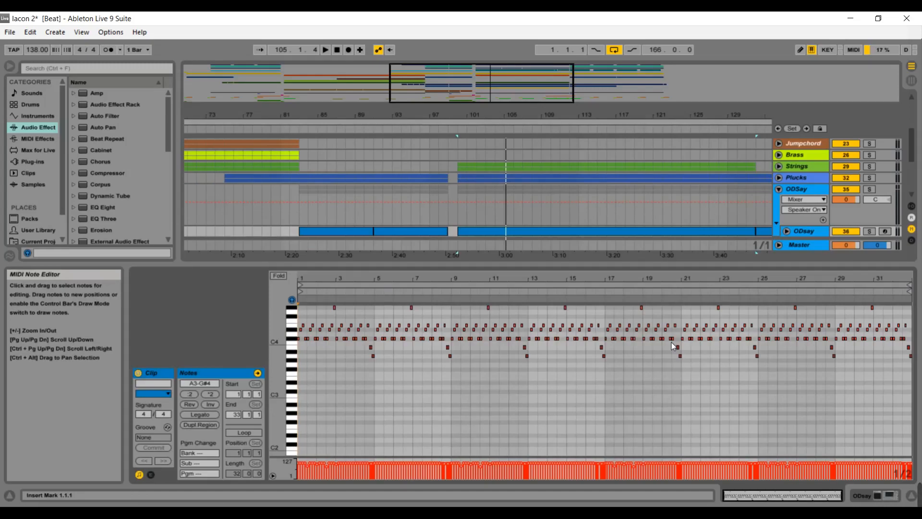
Fold the ODSay group, widen the arrangement view to roughly bars 53 to 141, and select the Master track.
left_click(779, 189)
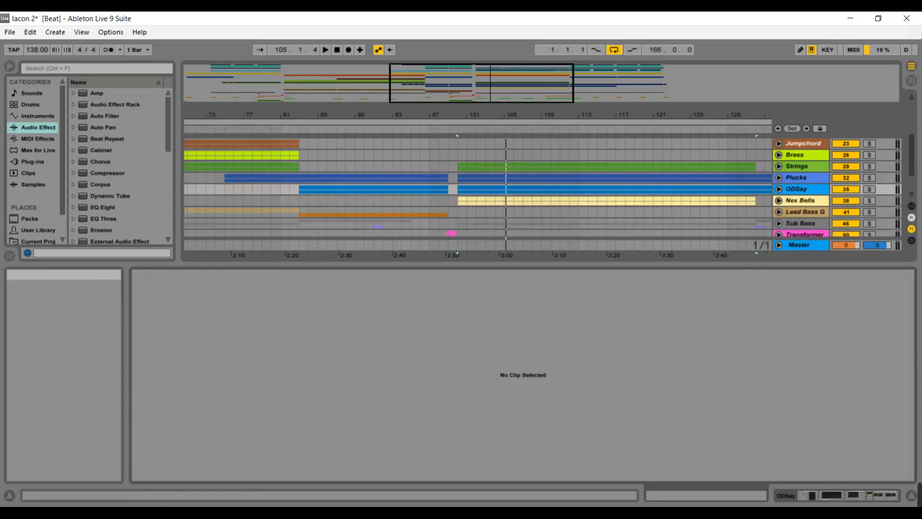
scroll(912, 147, "up", 3)
scroll(913, 148, "down", 3)
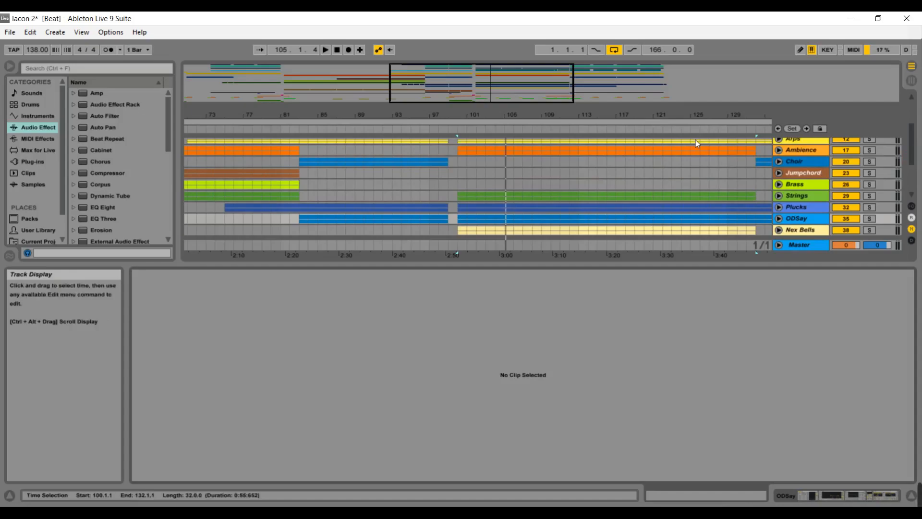
left_click_drag(520, 95, 520, 77)
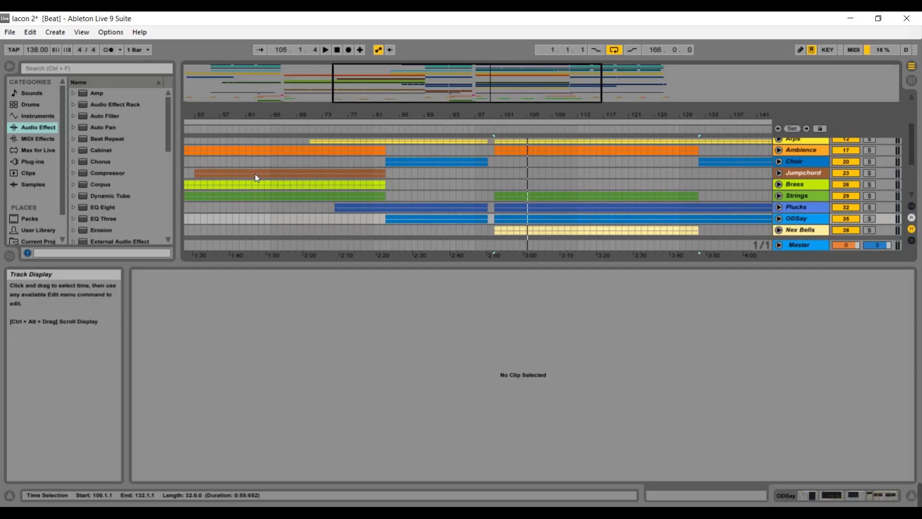
left_click(805, 244)
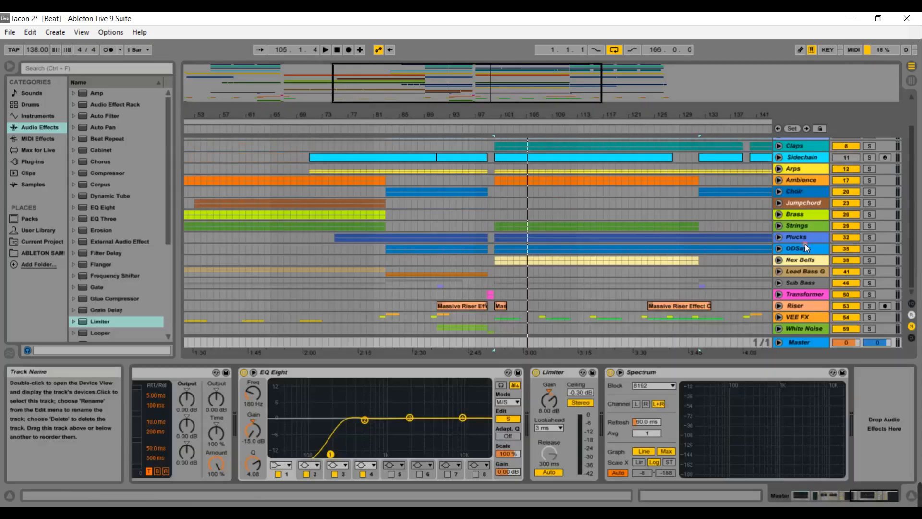
Unfold the ODSay group again and open the second ODSay track's clip in the MIDI note editor.
left_click(779, 248)
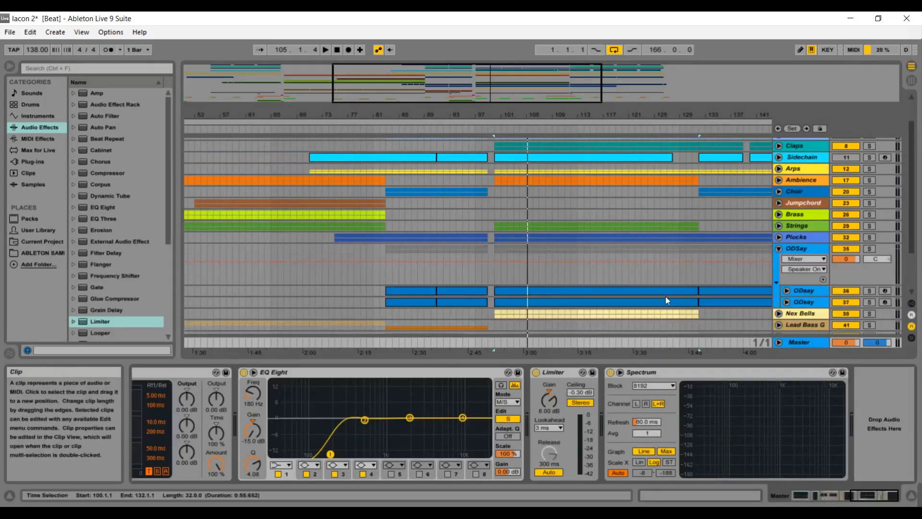
double_click(666, 298)
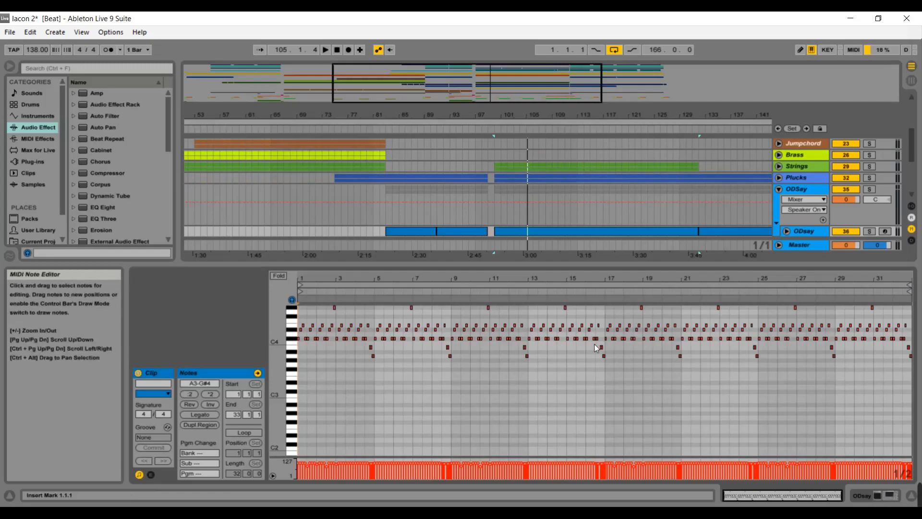
Select the second ODSay track, then fold the ODSay group.
left_click(806, 247)
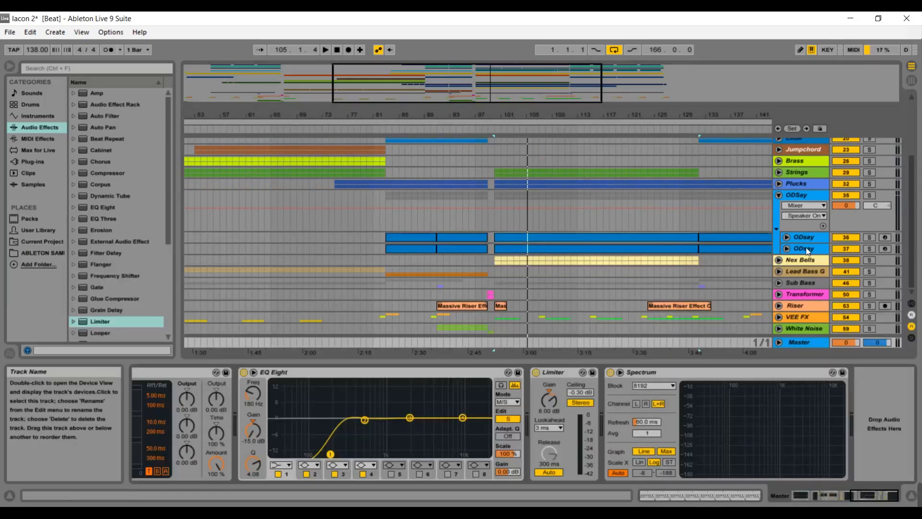
left_click(779, 195)
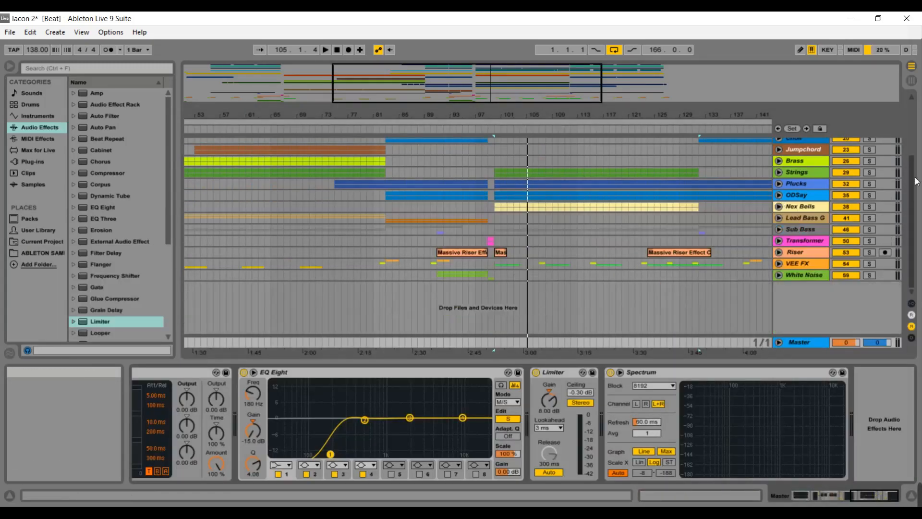
scroll(917, 181, "up", 3)
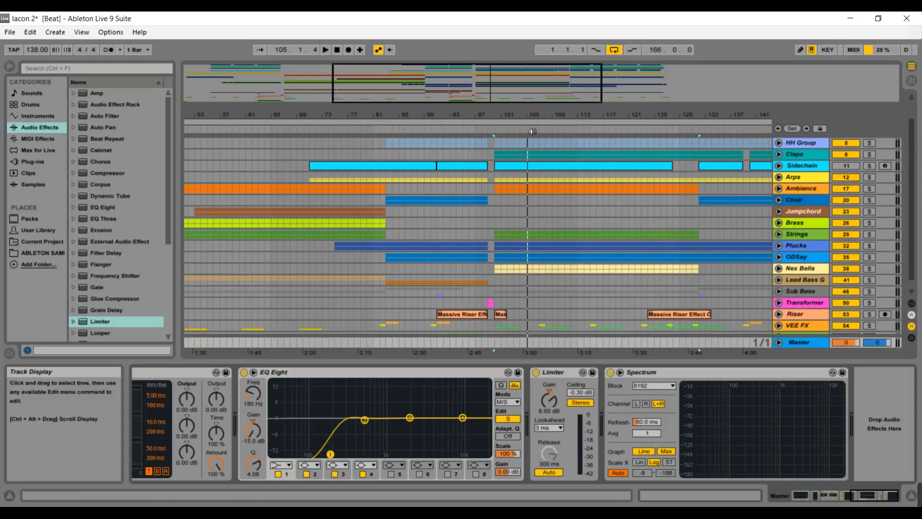
Start playback of the arrangement from bar 105.
key("space")
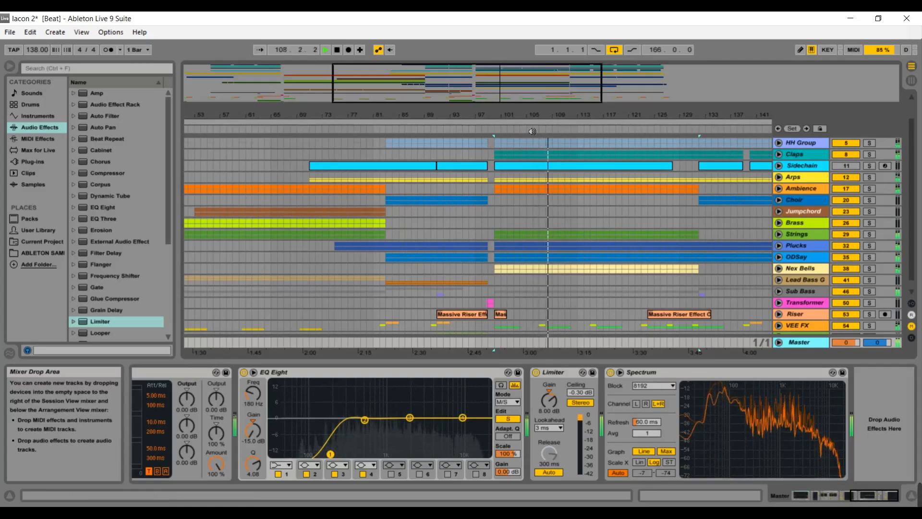
left_click_drag(531, 94, 578, 99)
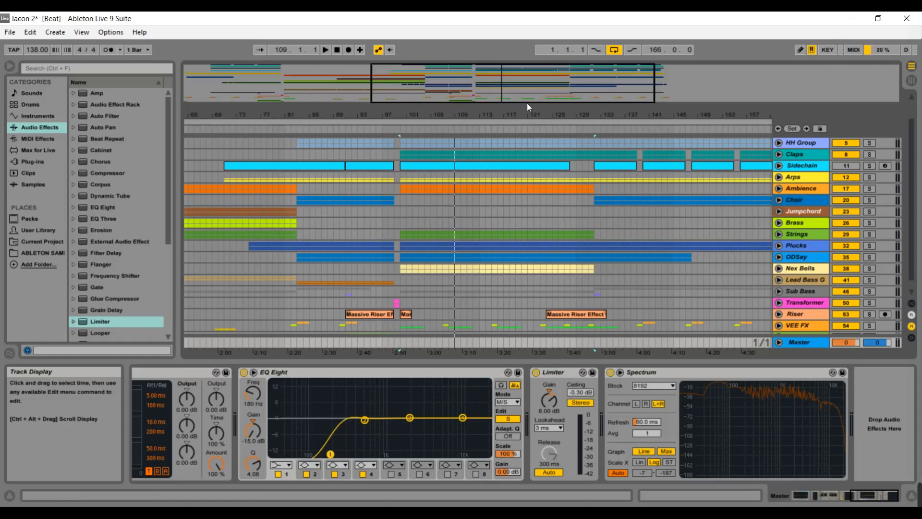
left_click_drag(526, 96, 580, 104)
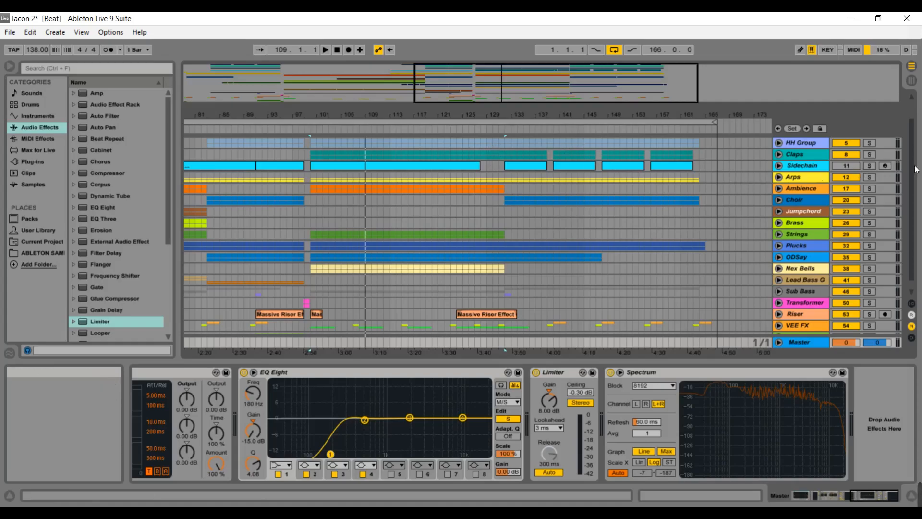
Unfold the Plucks group and select its Nex Fairy track to show its Nexus instrument.
left_click_drag(912, 153, 909, 118)
left_click(833, 168)
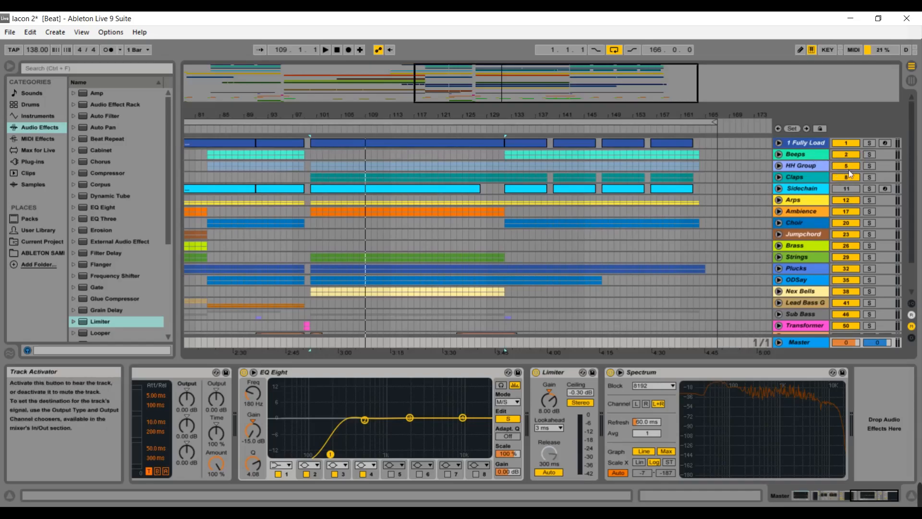
left_click_drag(913, 157, 919, 174)
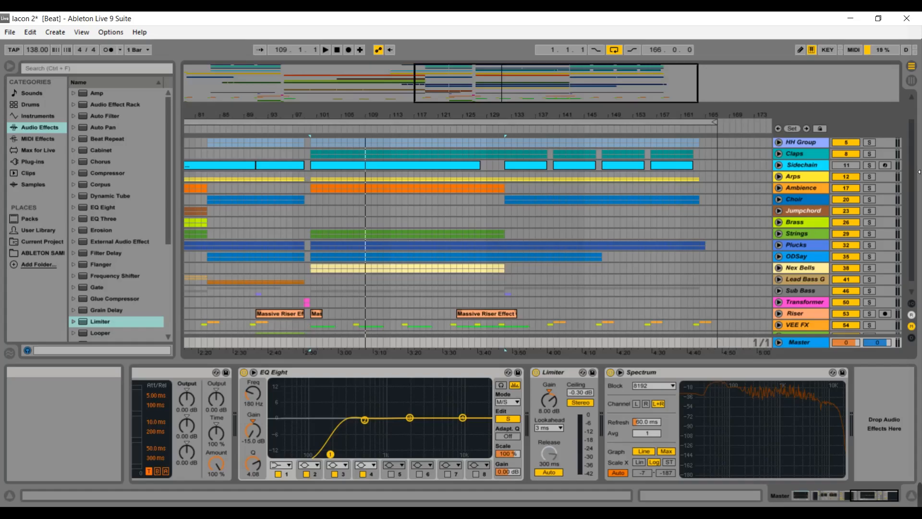
left_click_drag(912, 177, 909, 148)
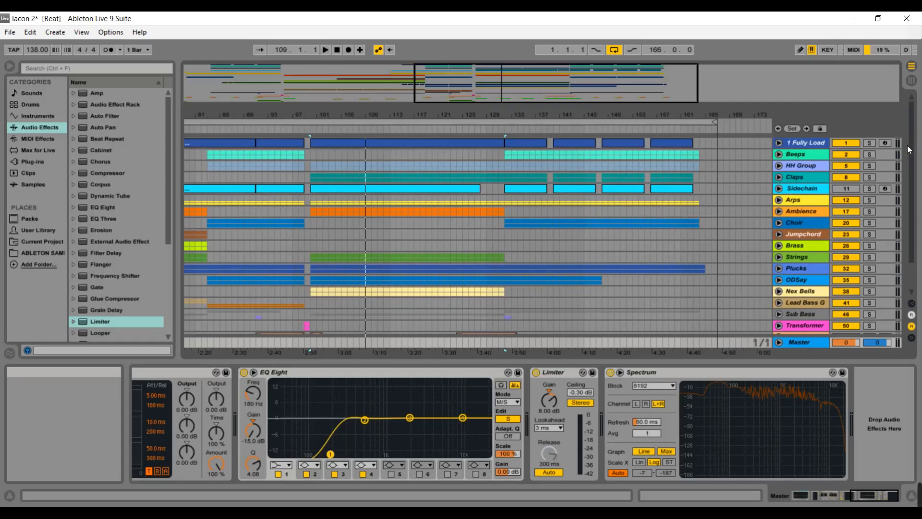
left_click(780, 269)
left_click(798, 288)
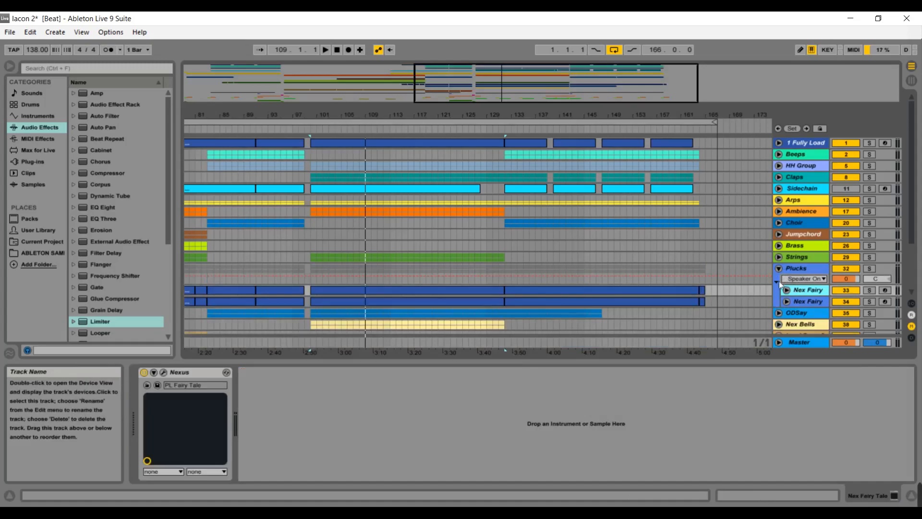
Unfold the Nex Fairy track, display its Track Volume automation envelope, then fold Nex Fairy and the Plucks group.
left_click(787, 290)
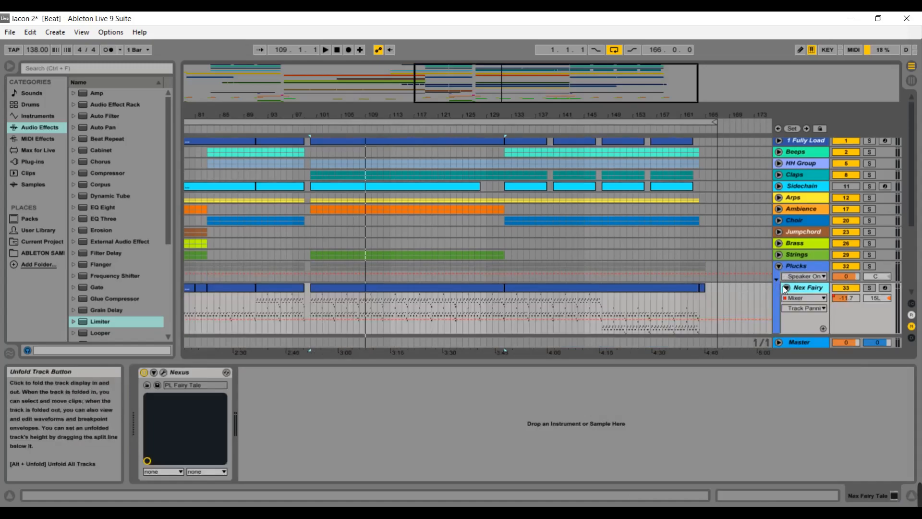
left_click(799, 313)
left_click(798, 333)
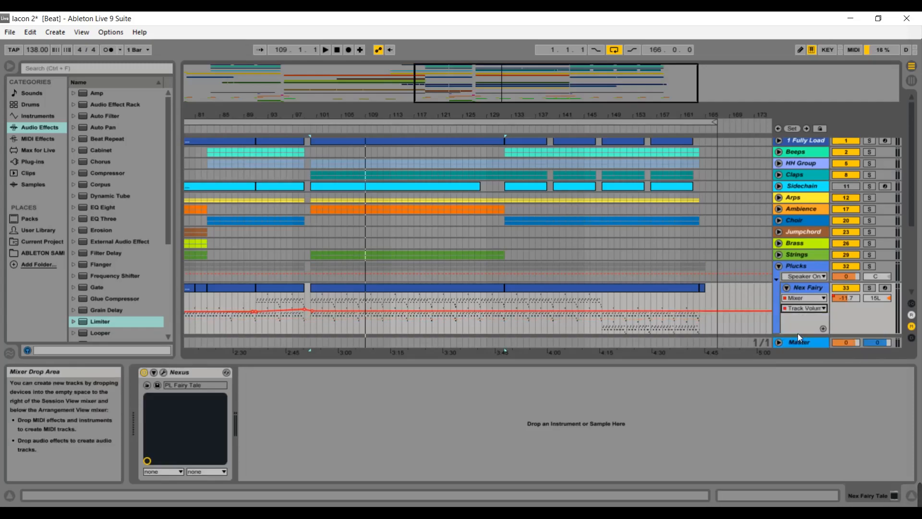
left_click(787, 287)
left_click(779, 266)
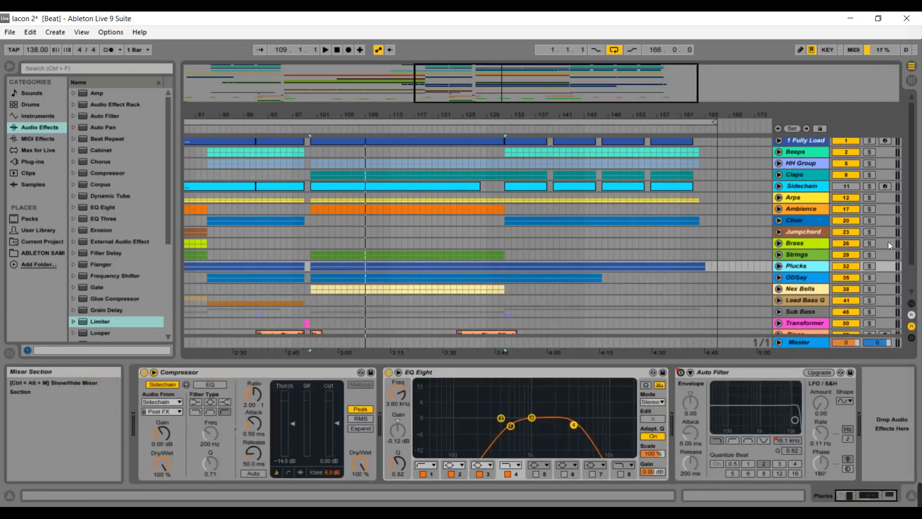
Play the arrangement from around bar 125 and select the Master track.
left_click_drag(912, 244, 908, 200)
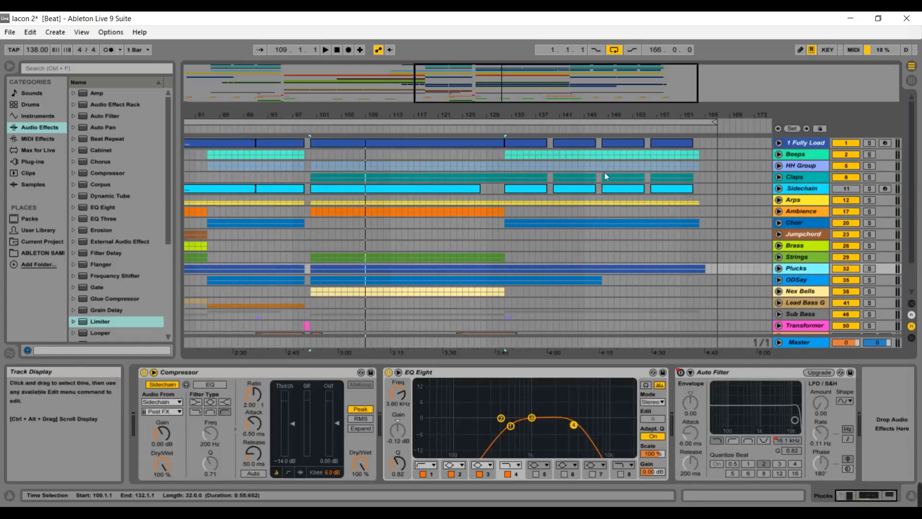
left_click(480, 136)
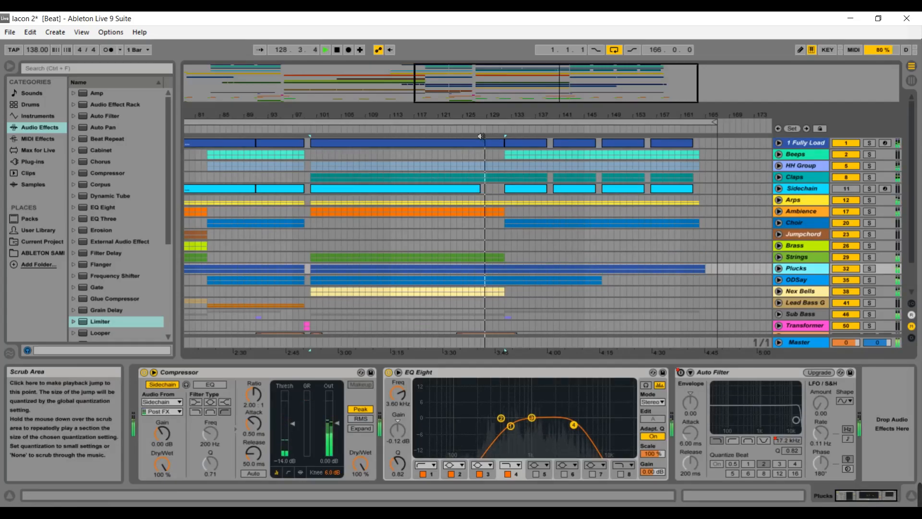
left_click(811, 343)
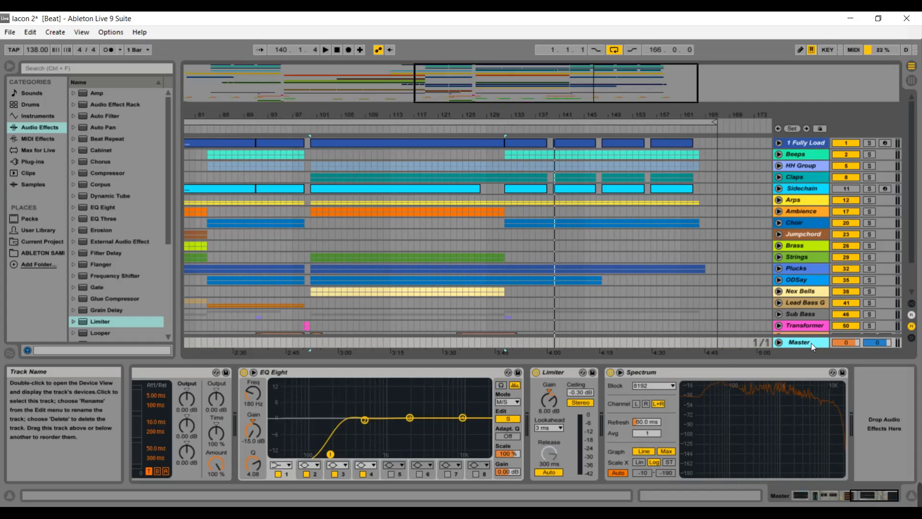
Unfold the Sub Bass group to view its High, Low and Sub Bomb tracks, then fold it again.
left_click_drag(644, 101, 644, 413)
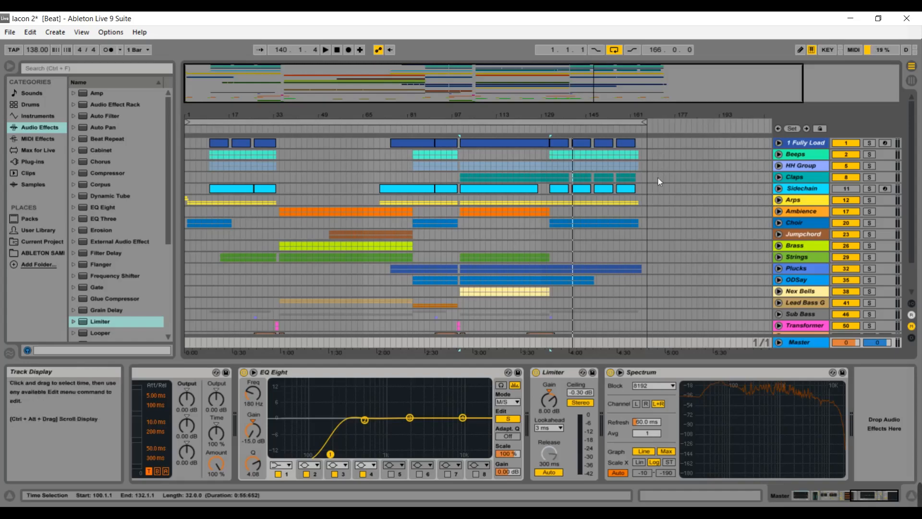
scroll(658, 177, "down", 3)
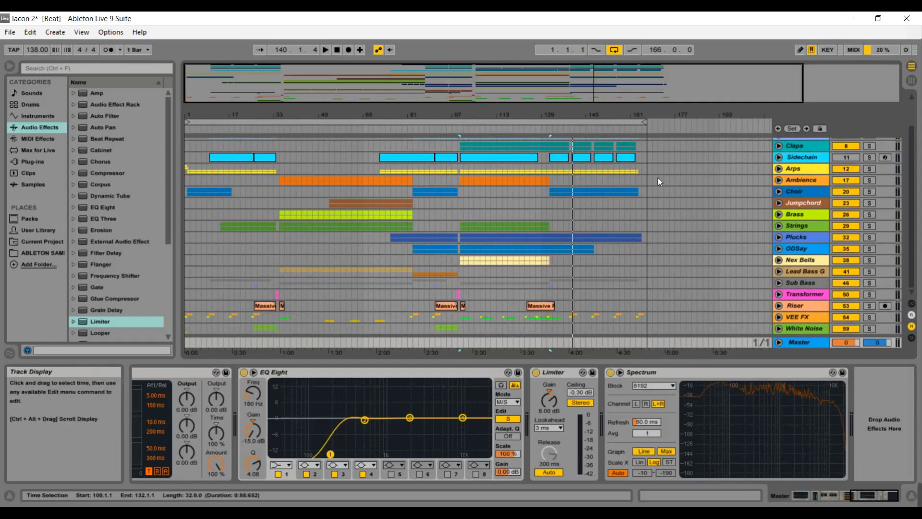
scroll(659, 181, "up", 3)
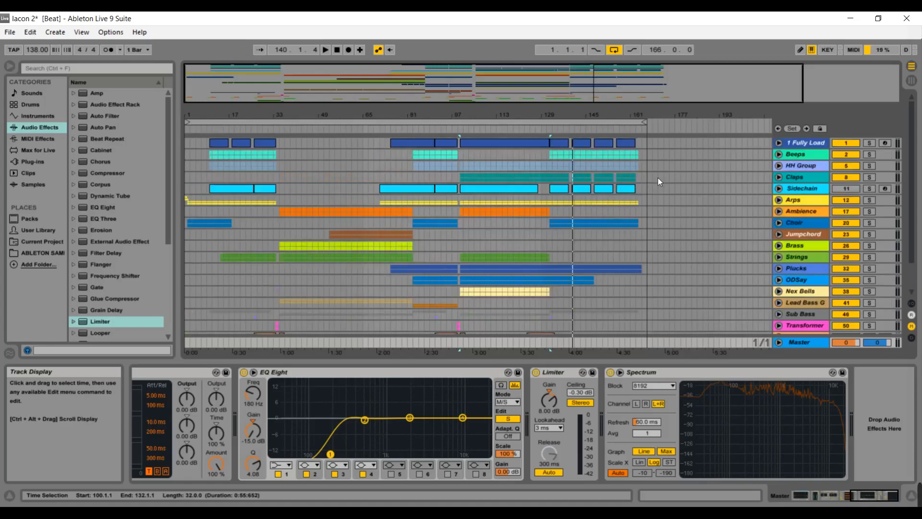
scroll(659, 182, "down", 3)
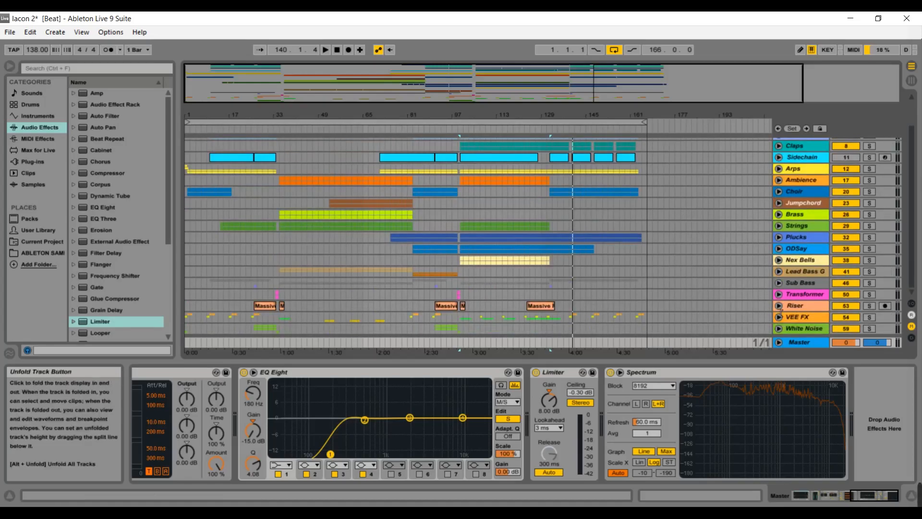
left_click(780, 282)
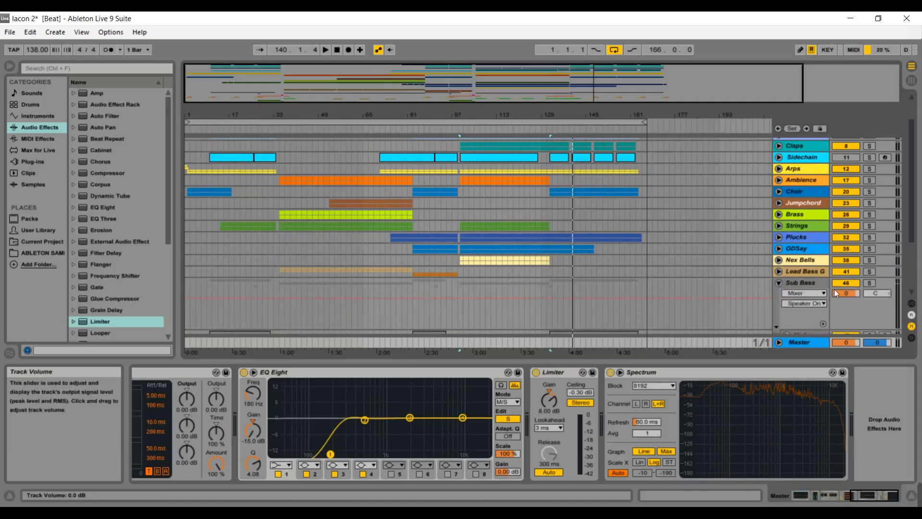
scroll(899, 254, "down", 2)
scroll(899, 265, "down", 3)
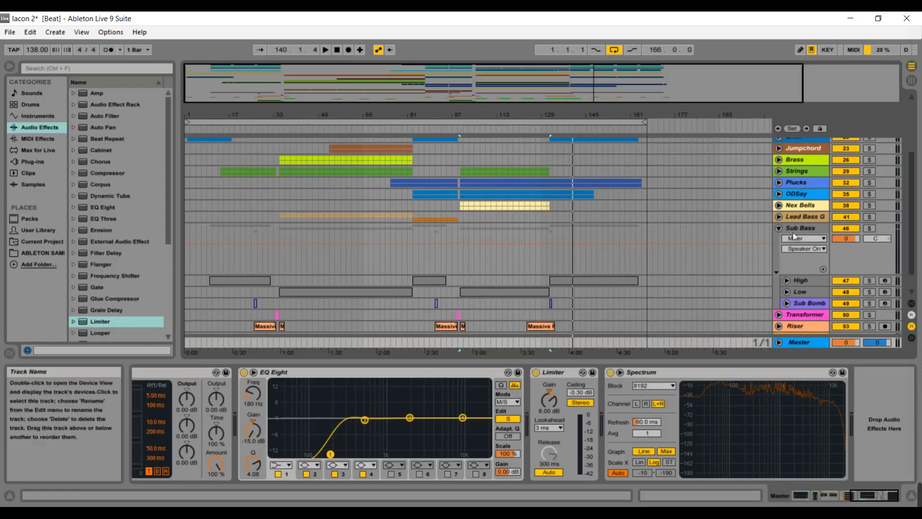
left_click(780, 231)
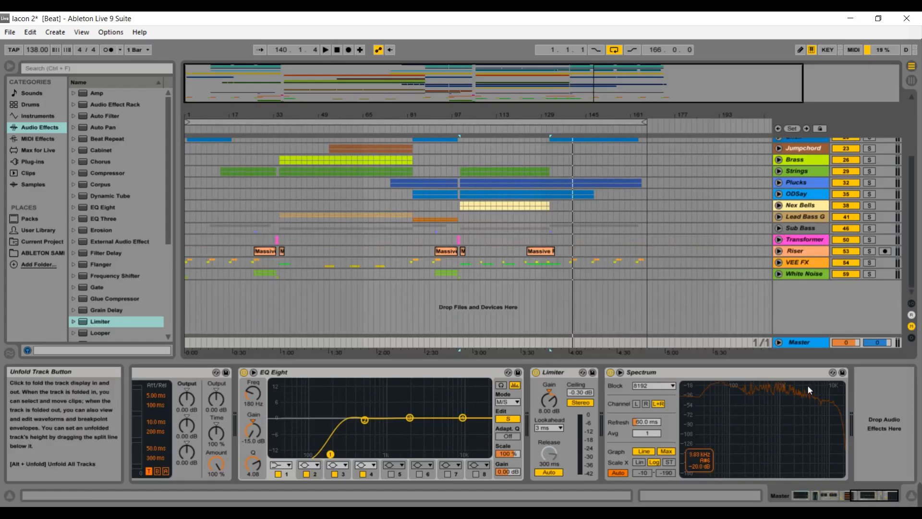
Scroll the device view to another track's chain and select the third band of its EQ Eight.
left_click_drag(857, 497, 773, 495)
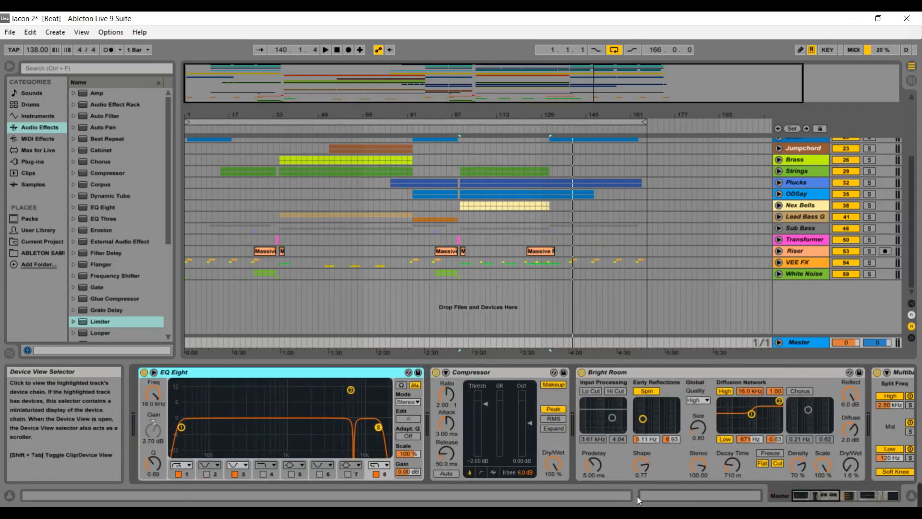
left_click(246, 474)
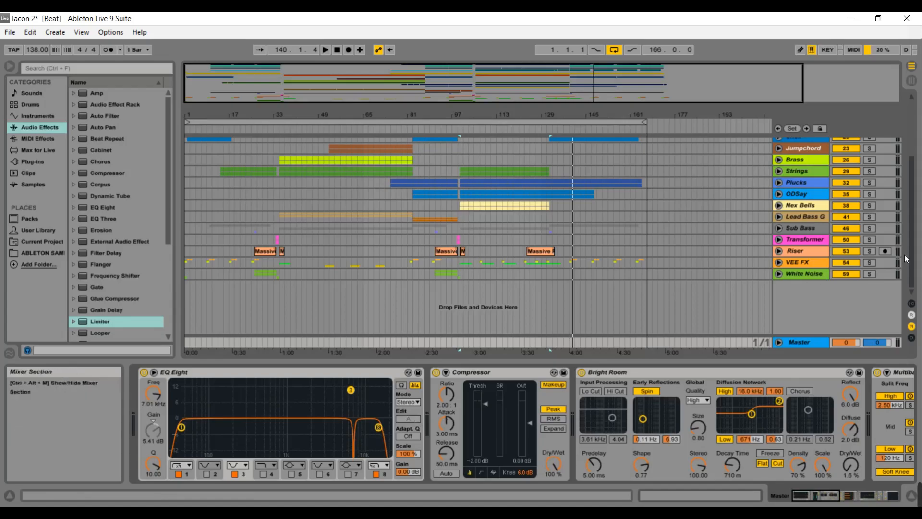
scroll(909, 211, "up", 5)
scroll(910, 211, "up", 1)
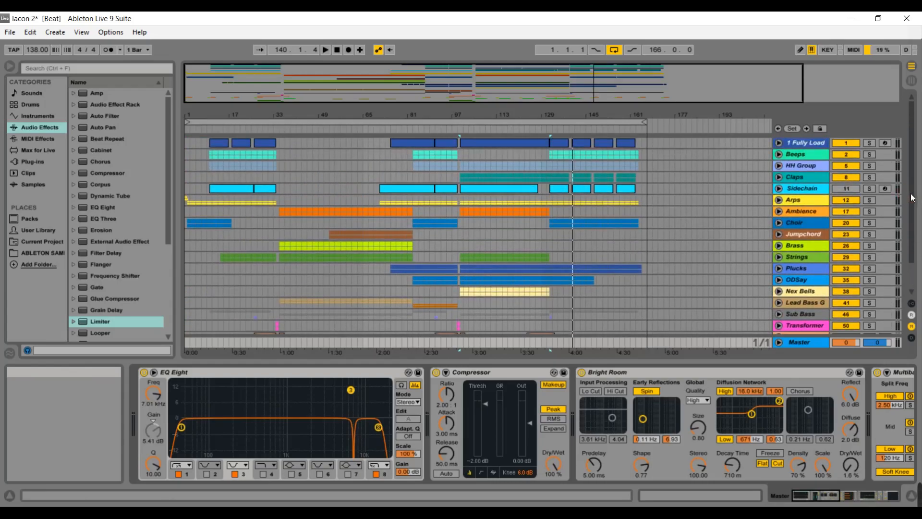
scroll(909, 198, "down", 3)
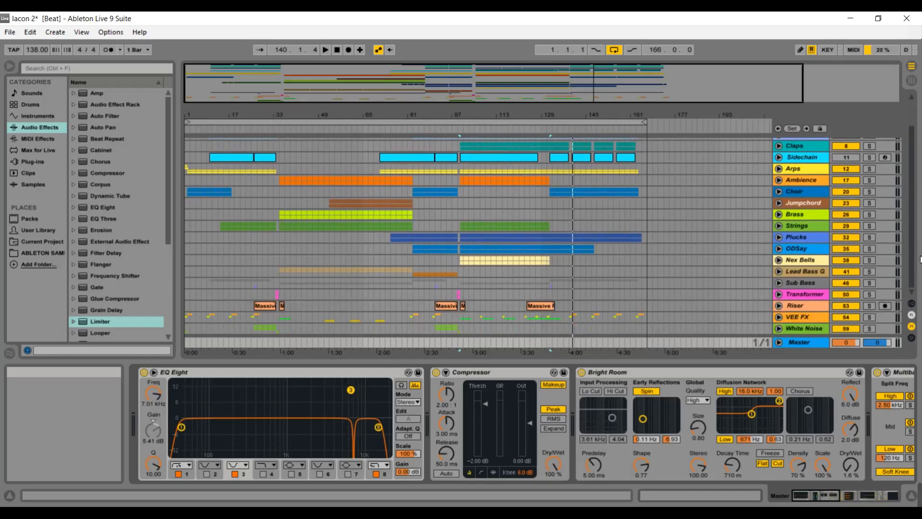
scroll(919, 225, "up", 3)
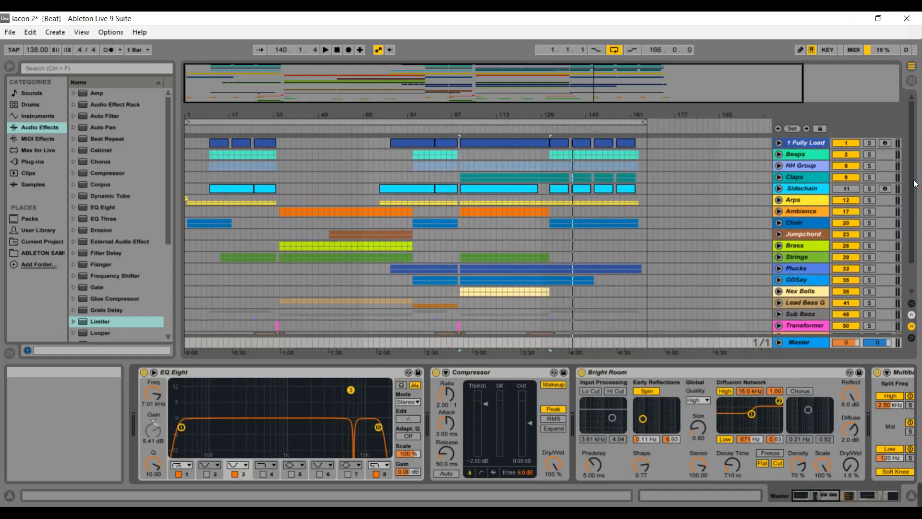
scroll(915, 184, "down", 3)
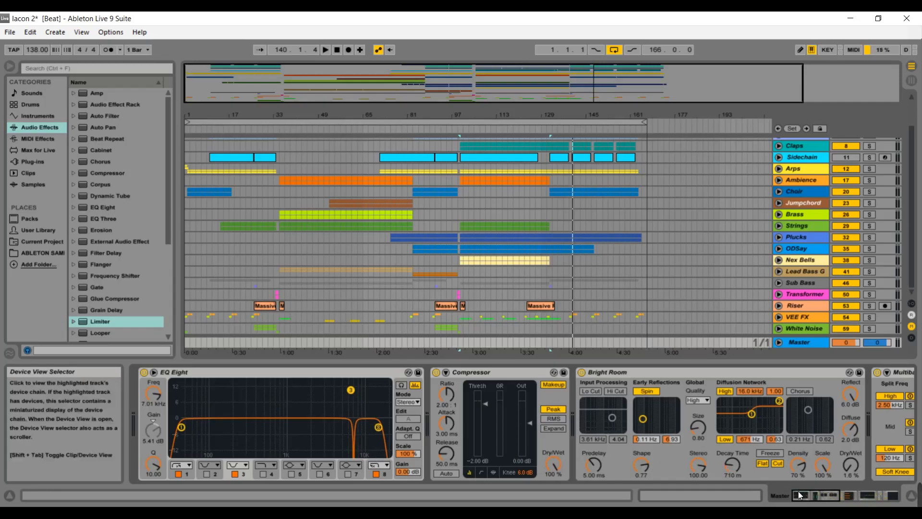
Switch the device view back to the Master track's device chain.
left_click(845, 486)
left_click_drag(845, 486, 875, 480)
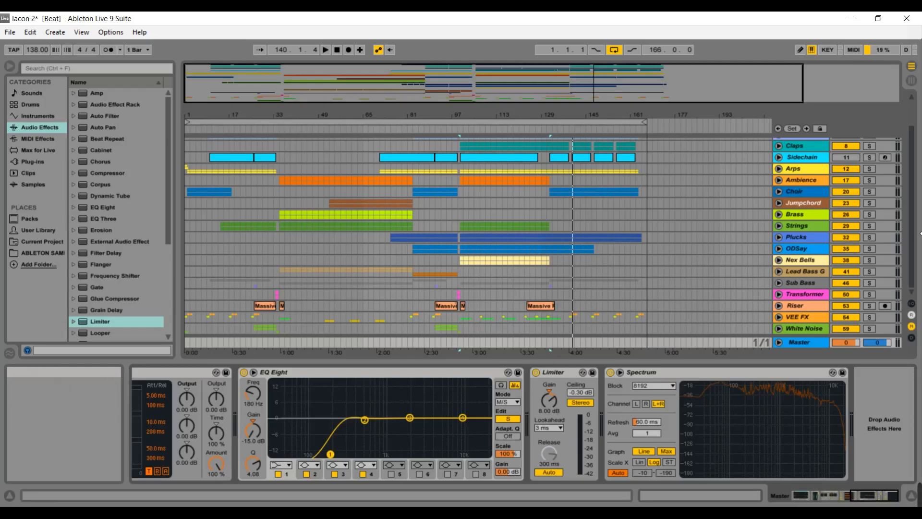
scroll(903, 218, "up", 2)
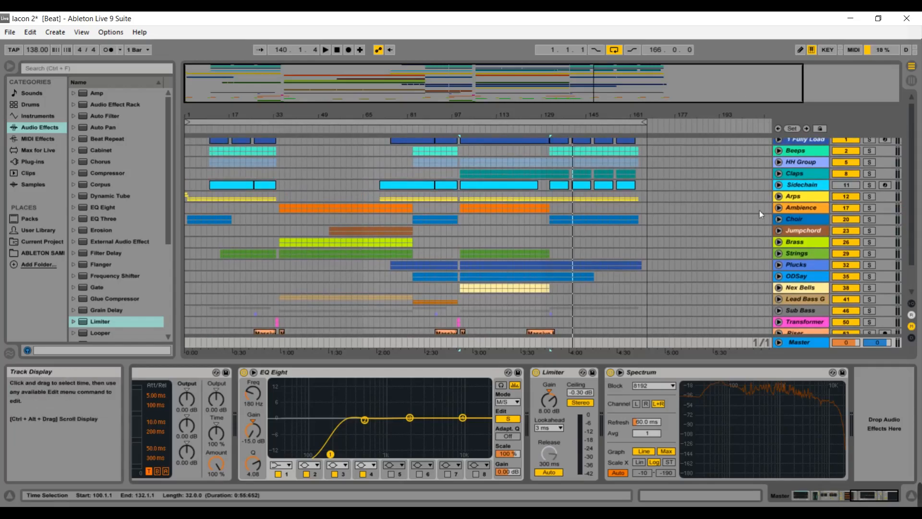
scroll(914, 216, "down", 1)
scroll(914, 216, "up", 2)
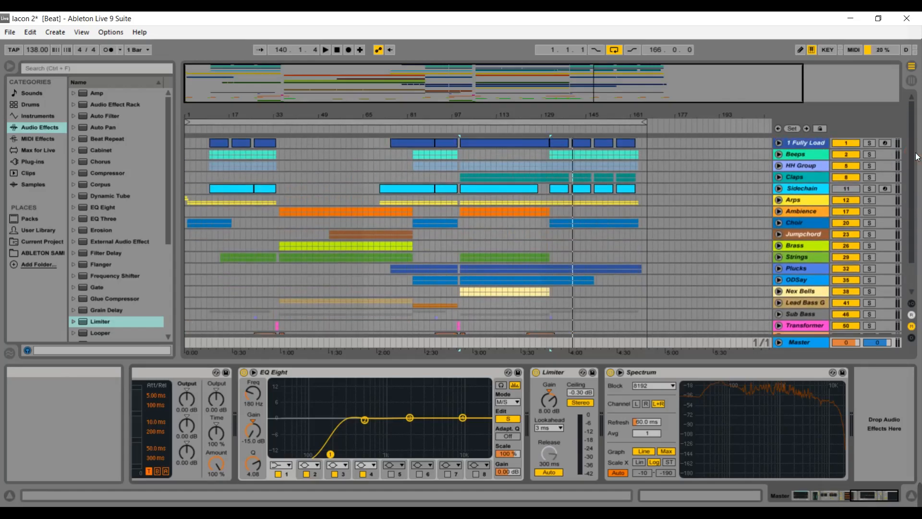